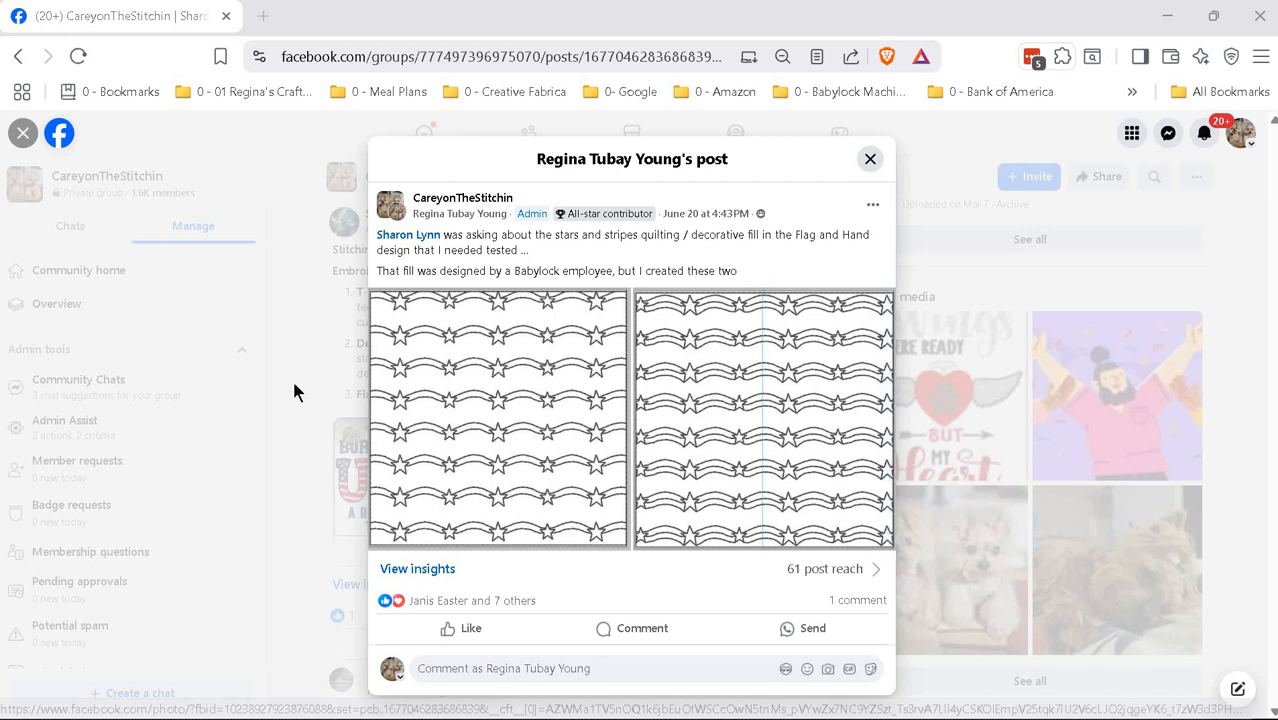
Step: View the group post showing the embroidered flag hot pad and the post showing the two stars-and-stripes fill patterns
{"action": "left_click", "coordinate": [870, 158]}
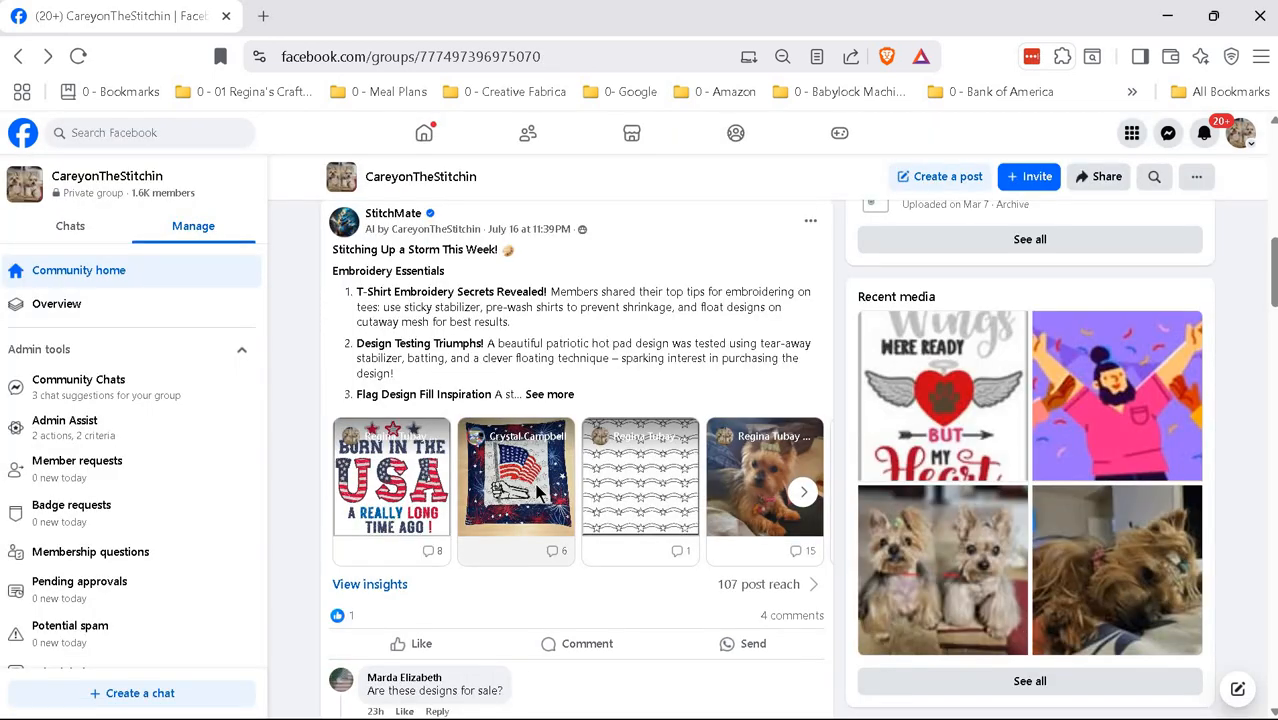
{"action": "left_click", "coordinate": [536, 490]}
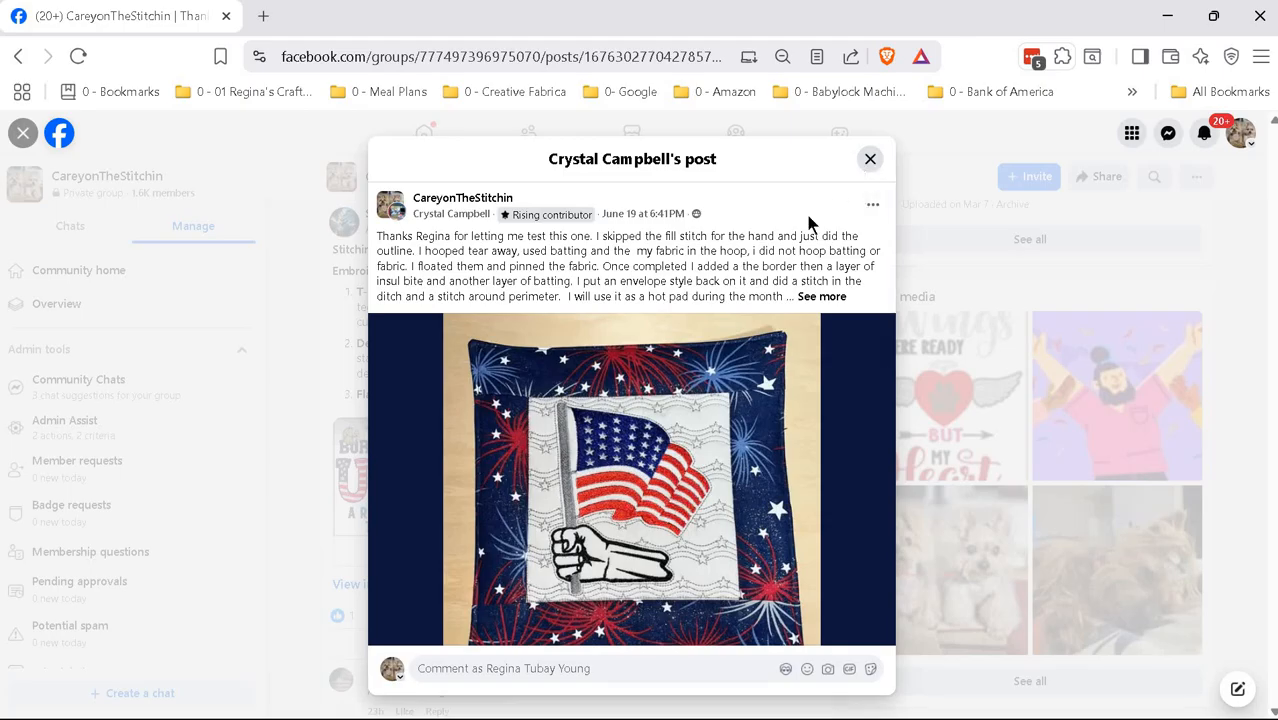
{"action": "left_click", "coordinate": [870, 158]}
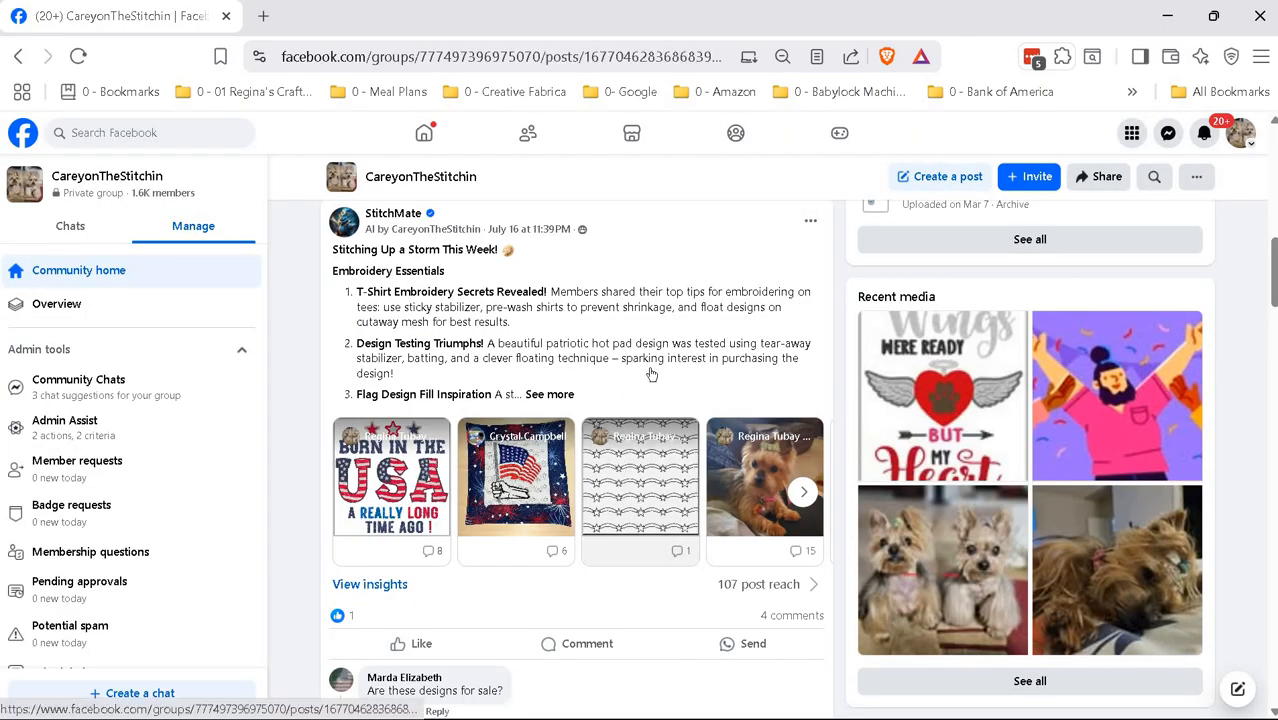
{"action": "left_click", "coordinate": [640, 476]}
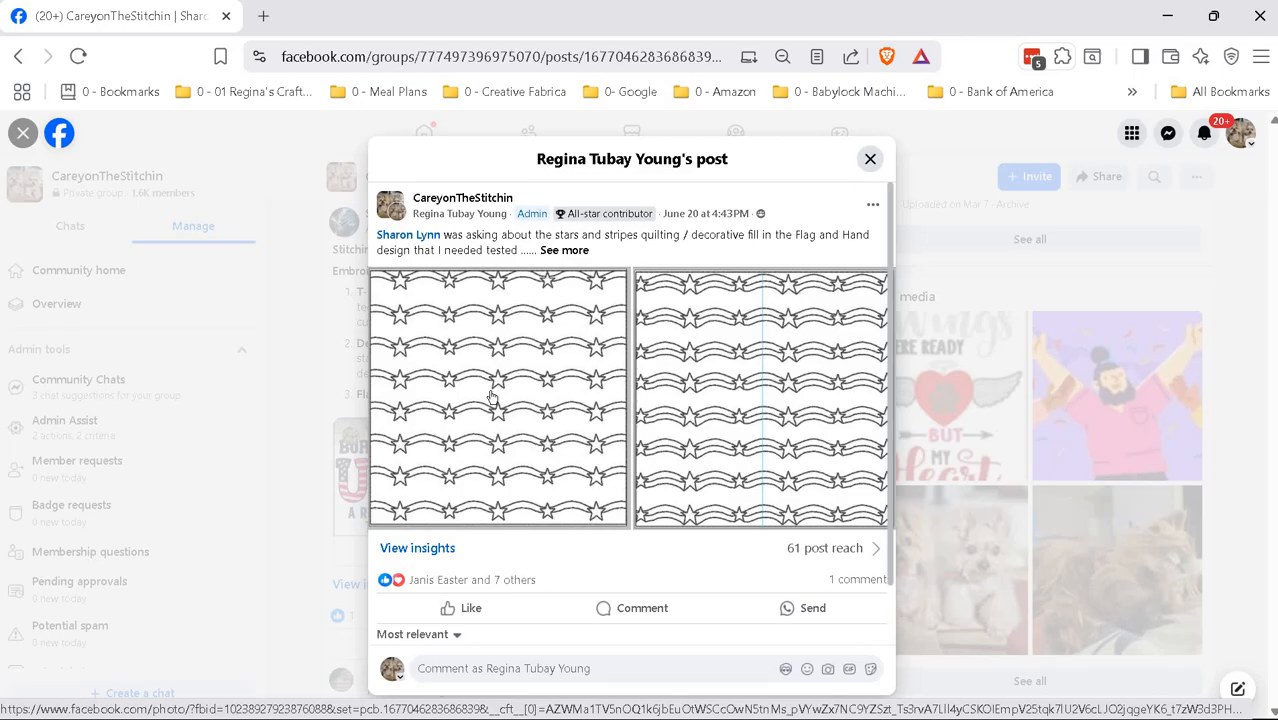
Step: Switch to Palette 11 Layout & Editing, dismiss the startup wizard and maximize the window
{"action": "mouse_move", "coordinate": [730, 710]}
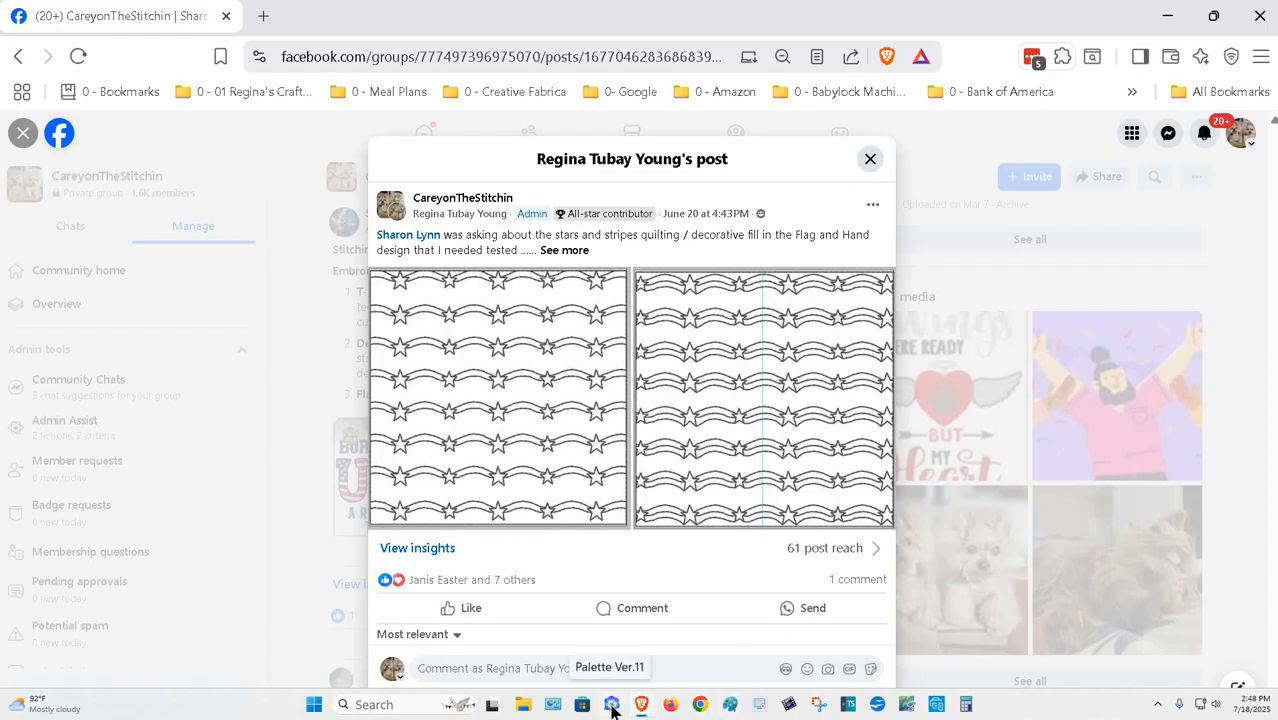
{"action": "left_click", "coordinate": [612, 705]}
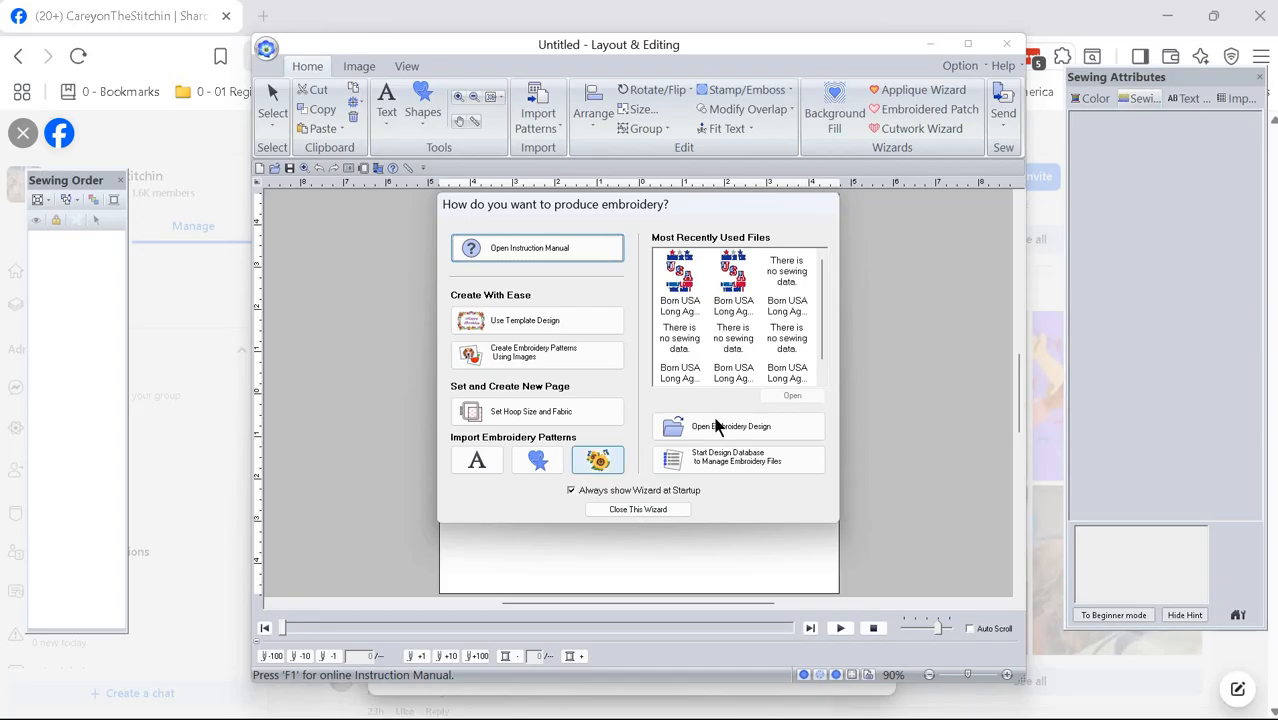
{"action": "left_click", "coordinate": [637, 509]}
{"action": "left_click", "coordinate": [968, 44]}
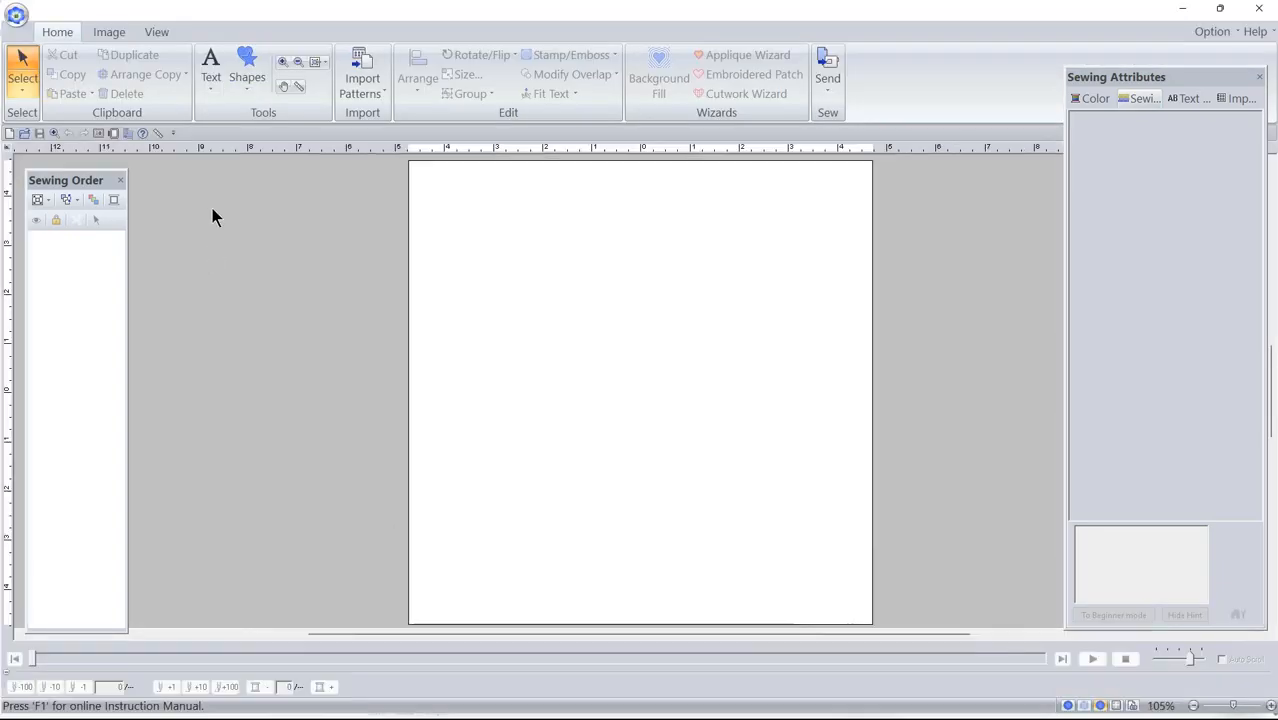
Step: Draw a rectangle about 9.09 by 9.09 inches that nearly fills the blank design page
{"action": "left_click", "coordinate": [250, 62]}
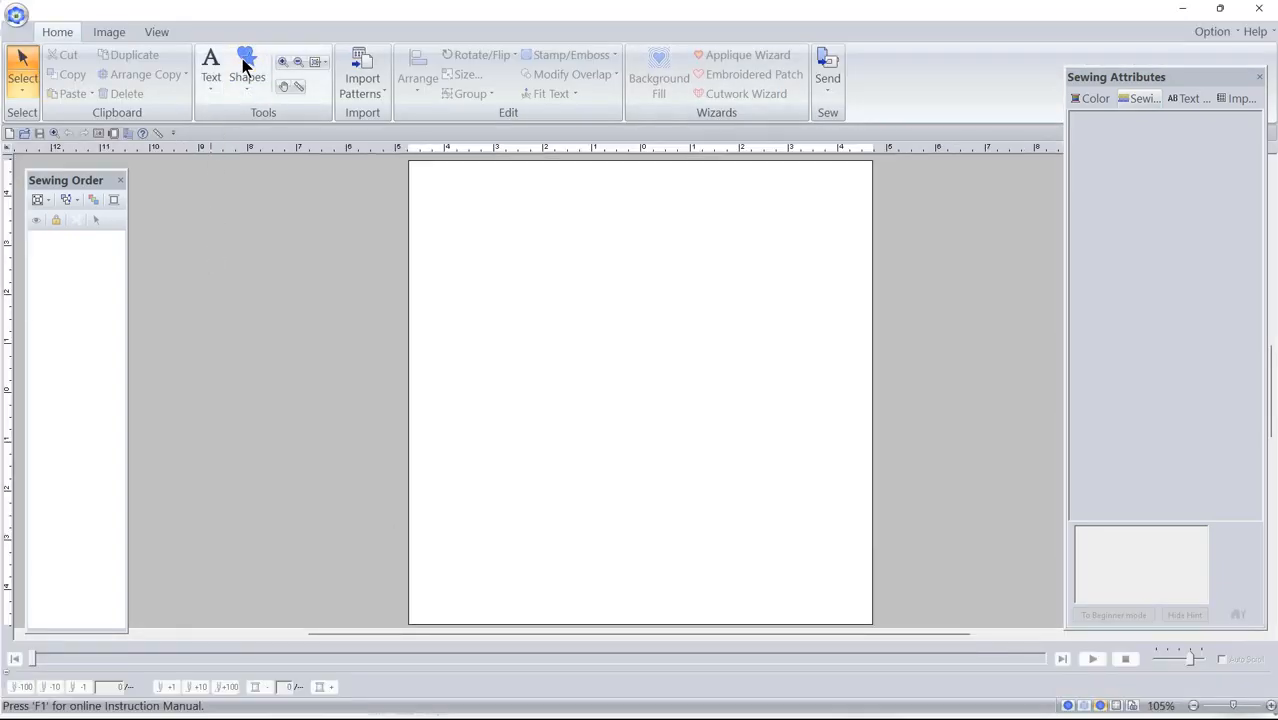
{"action": "left_click", "coordinate": [241, 184]}
{"action": "left_click_drag", "start_coordinate": [415, 188], "coordinate": [862, 622]}
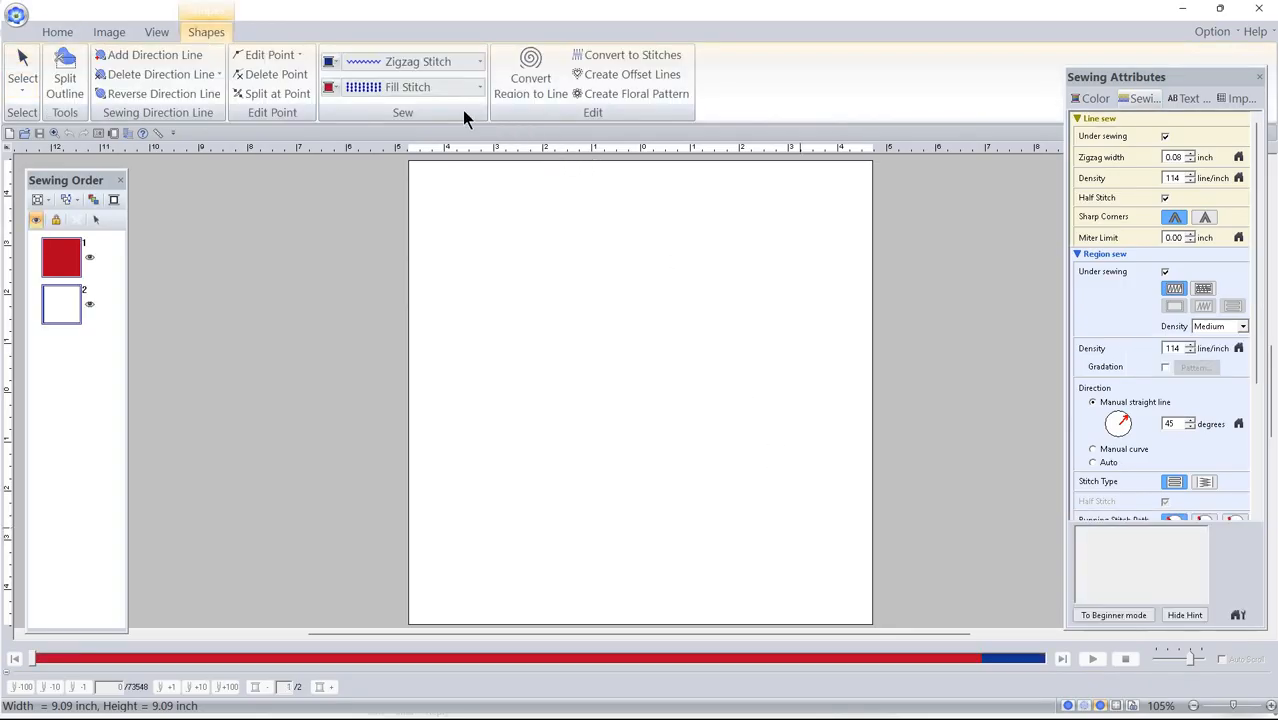
Step: Set the rectangle's outline to Not Sewn and its region to Decorative Fill Stitch
{"action": "left_click", "coordinate": [445, 60]}
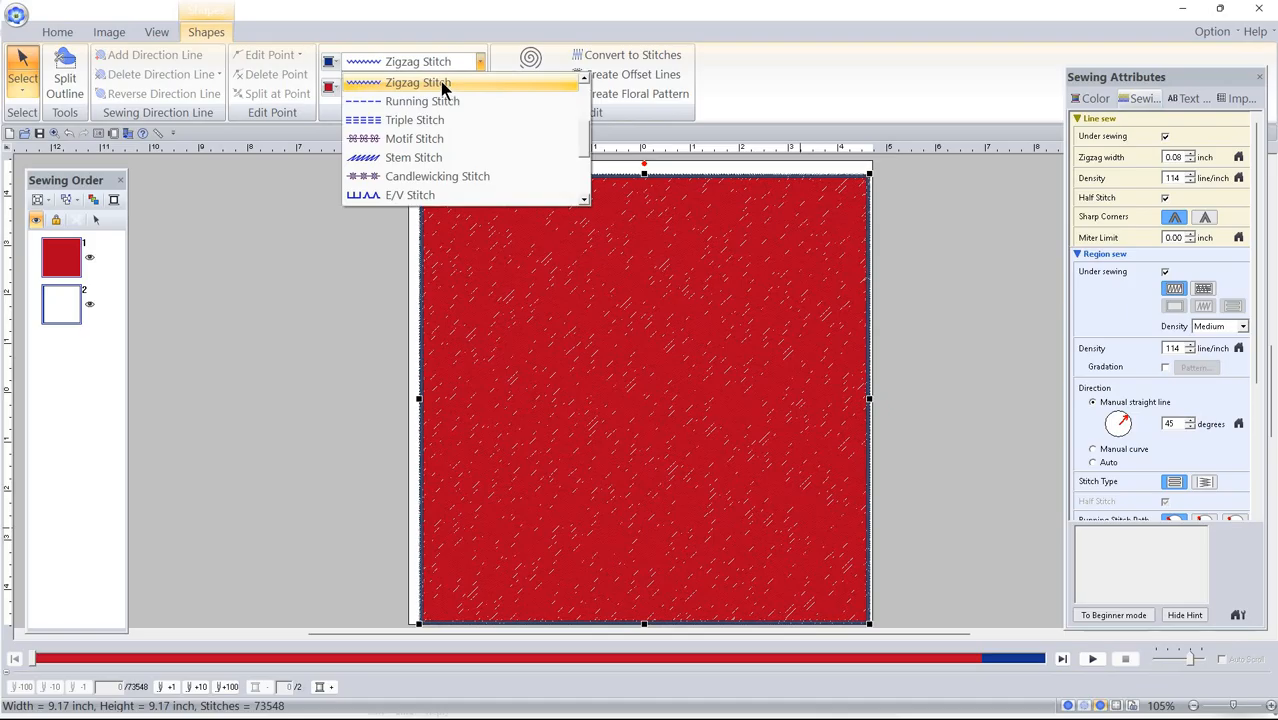
{"action": "scroll", "coordinate": [440, 81], "scroll_direction": "up", "scroll_amount": 1}
{"action": "left_click", "coordinate": [423, 83]}
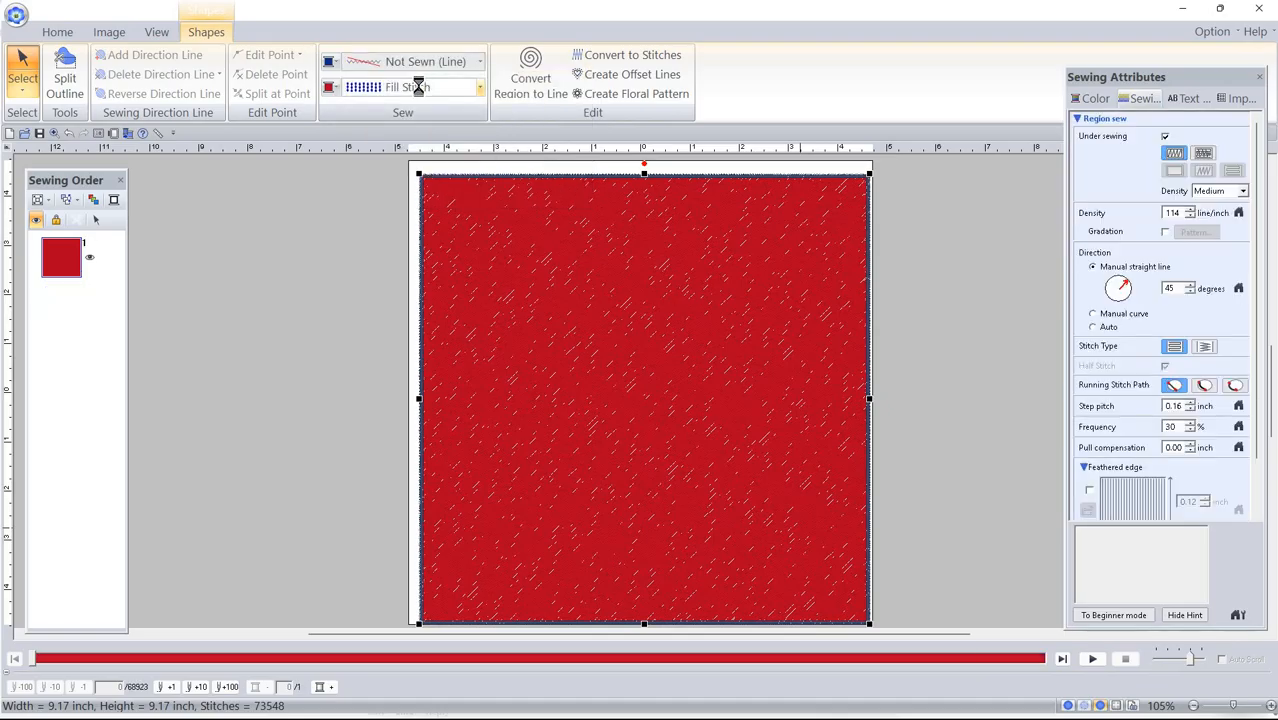
{"action": "left_click", "coordinate": [395, 88]}
{"action": "scroll", "coordinate": [443, 268], "scroll_direction": "down", "scroll_amount": 1}
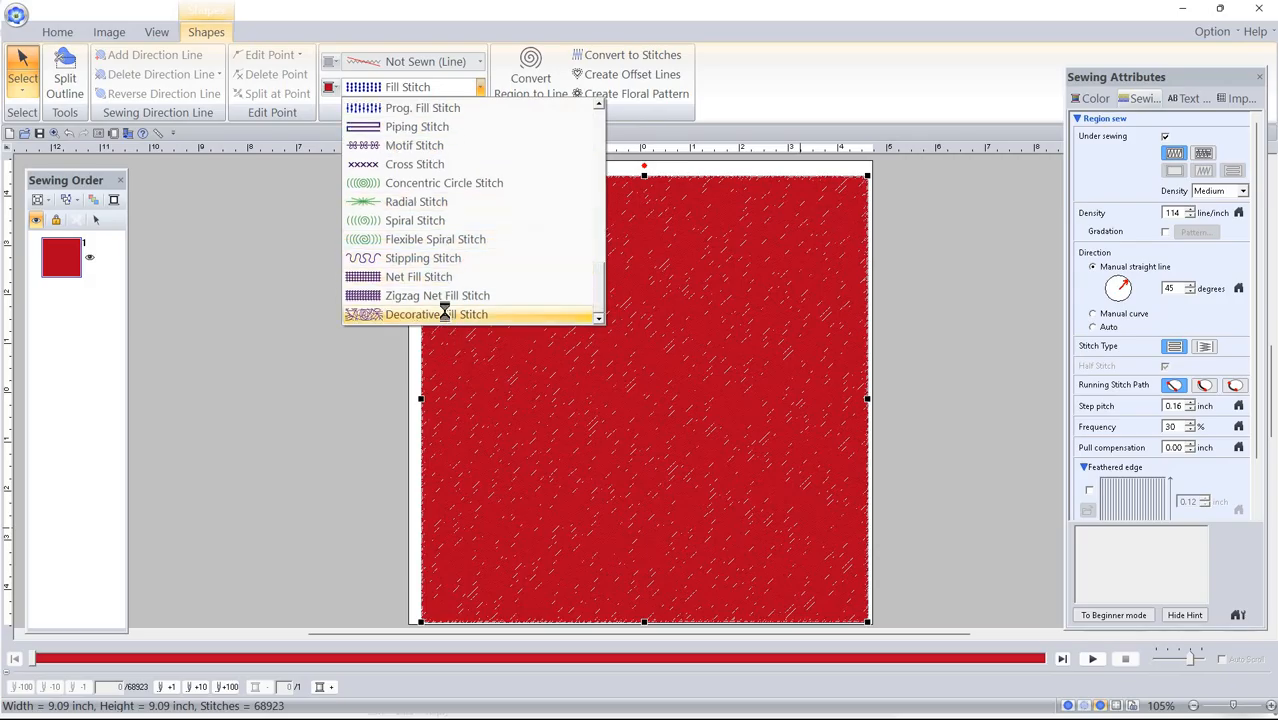
{"action": "left_click", "coordinate": [446, 314]}
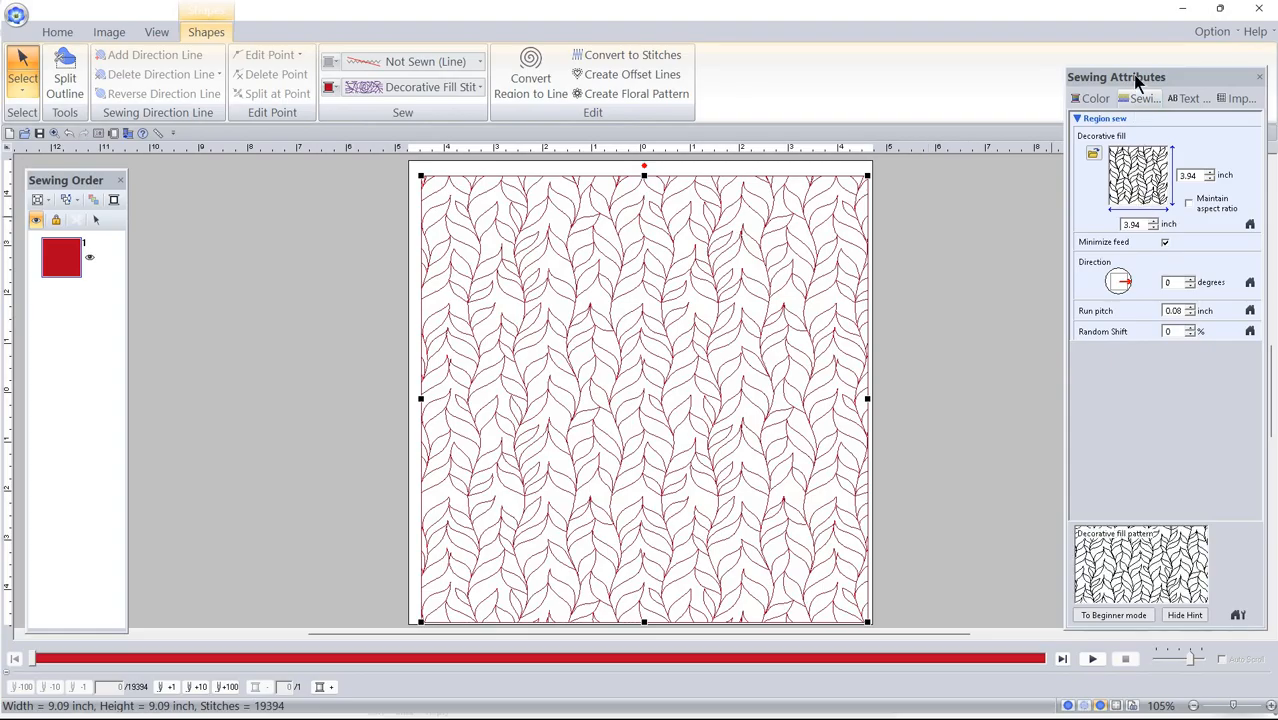
Step: Browse the decorative fill patterns in the RY - Patriotic folder and leave the current fill pattern in place
{"action": "left_click_drag", "start_coordinate": [1133, 82], "coordinate": [1085, 62]}
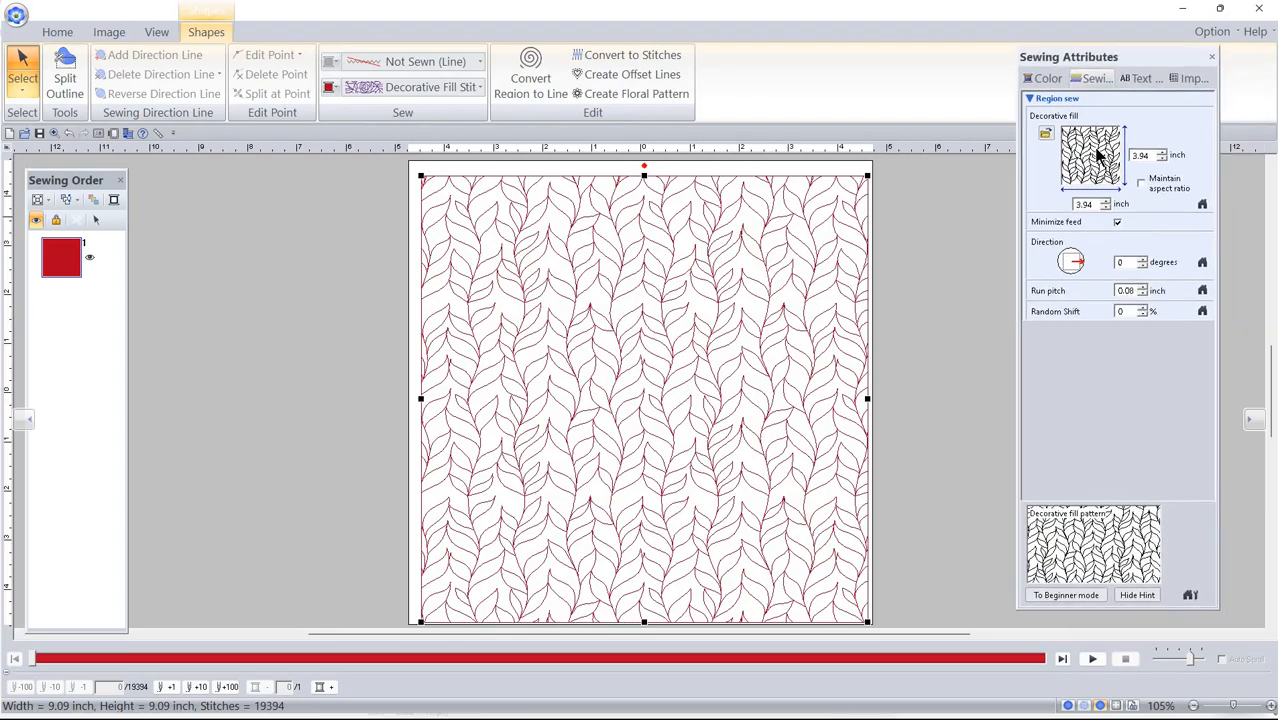
{"action": "left_click", "coordinate": [1097, 152]}
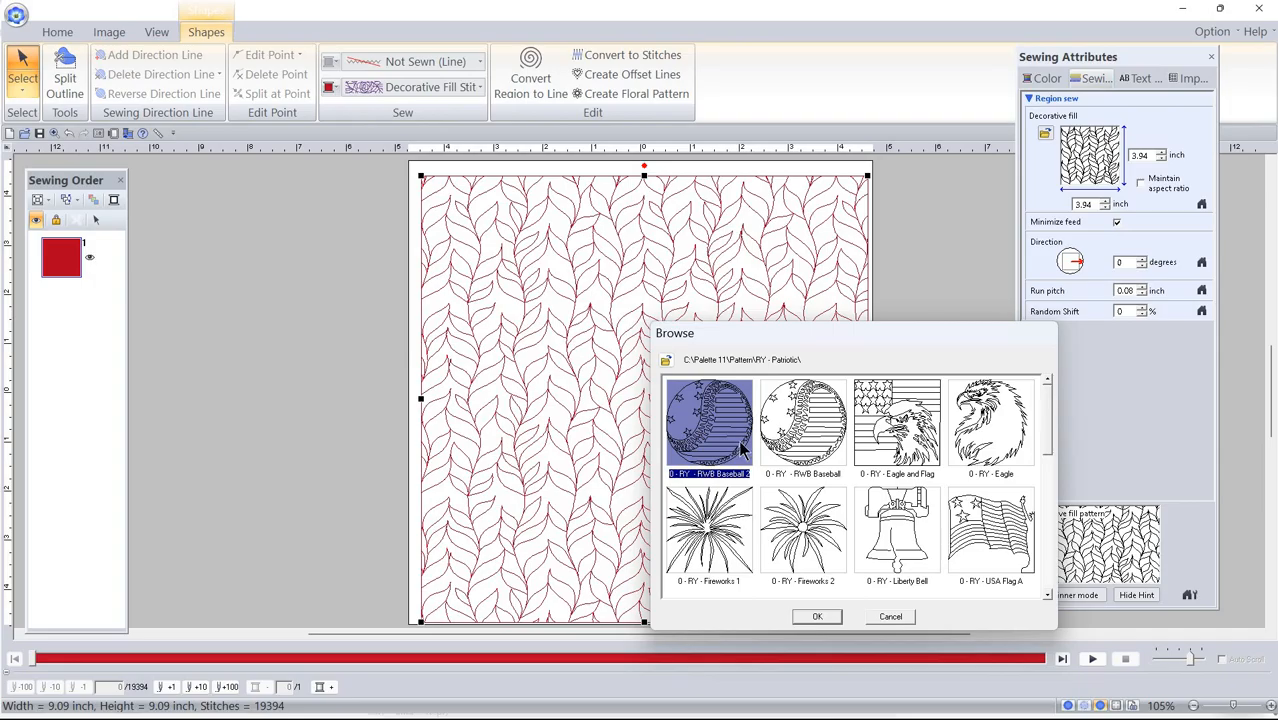
{"action": "scroll", "coordinate": [815, 484], "scroll_direction": "down", "scroll_amount": 10}
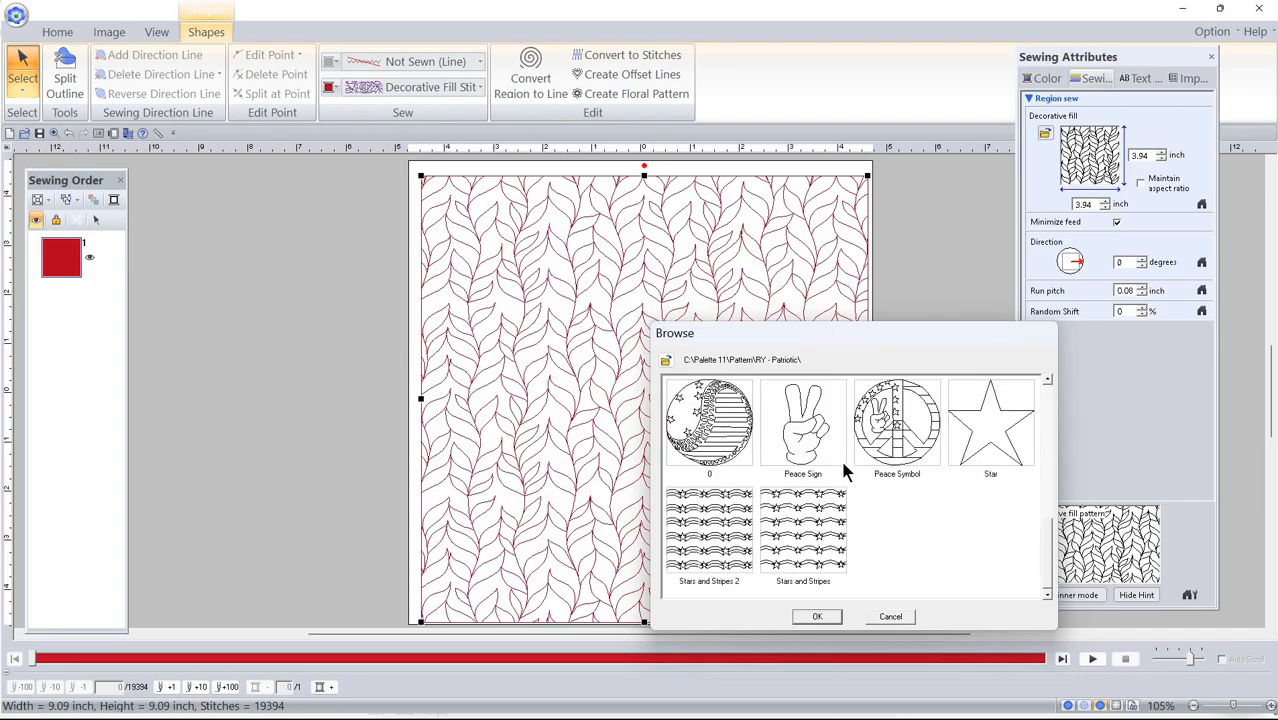
{"action": "scroll", "coordinate": [838, 455], "scroll_direction": "up", "scroll_amount": 10}
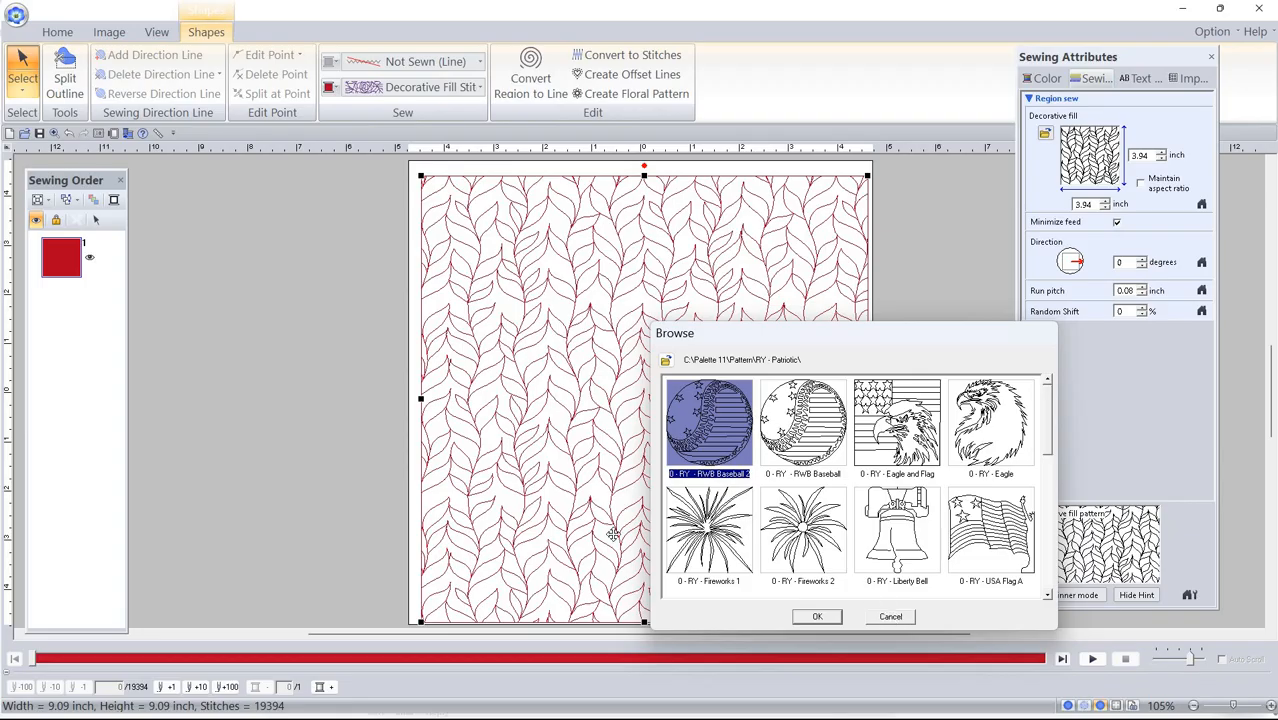
{"action": "left_click", "coordinate": [890, 616]}
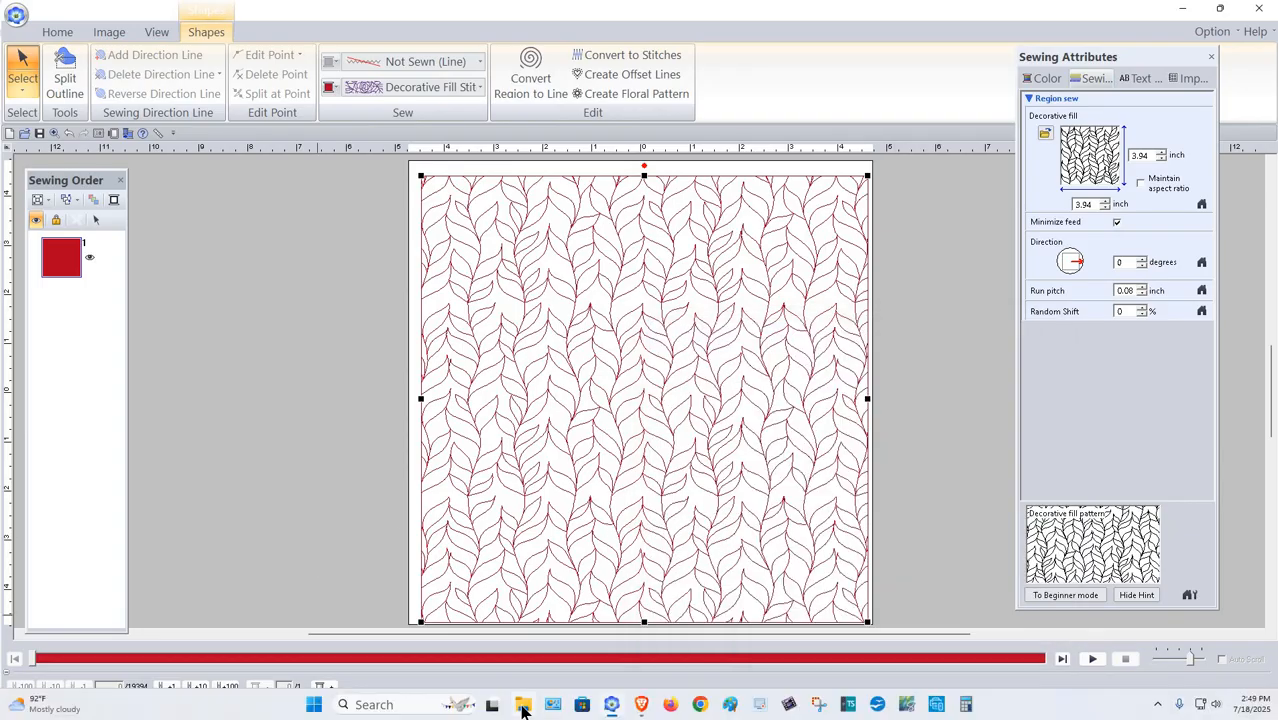
Step: Switch to a maximized File Explorer window and open Local Disk (C:)
{"action": "left_click", "coordinate": [522, 703]}
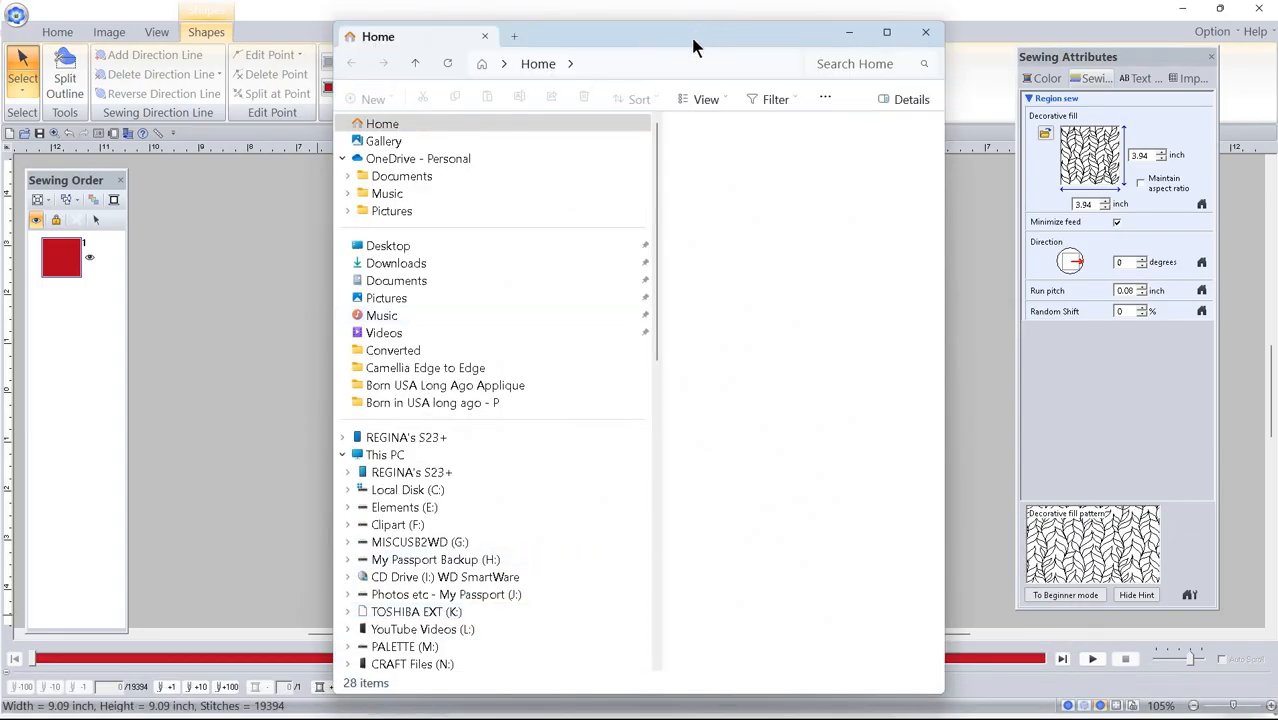
{"action": "double_click", "coordinate": [690, 38]}
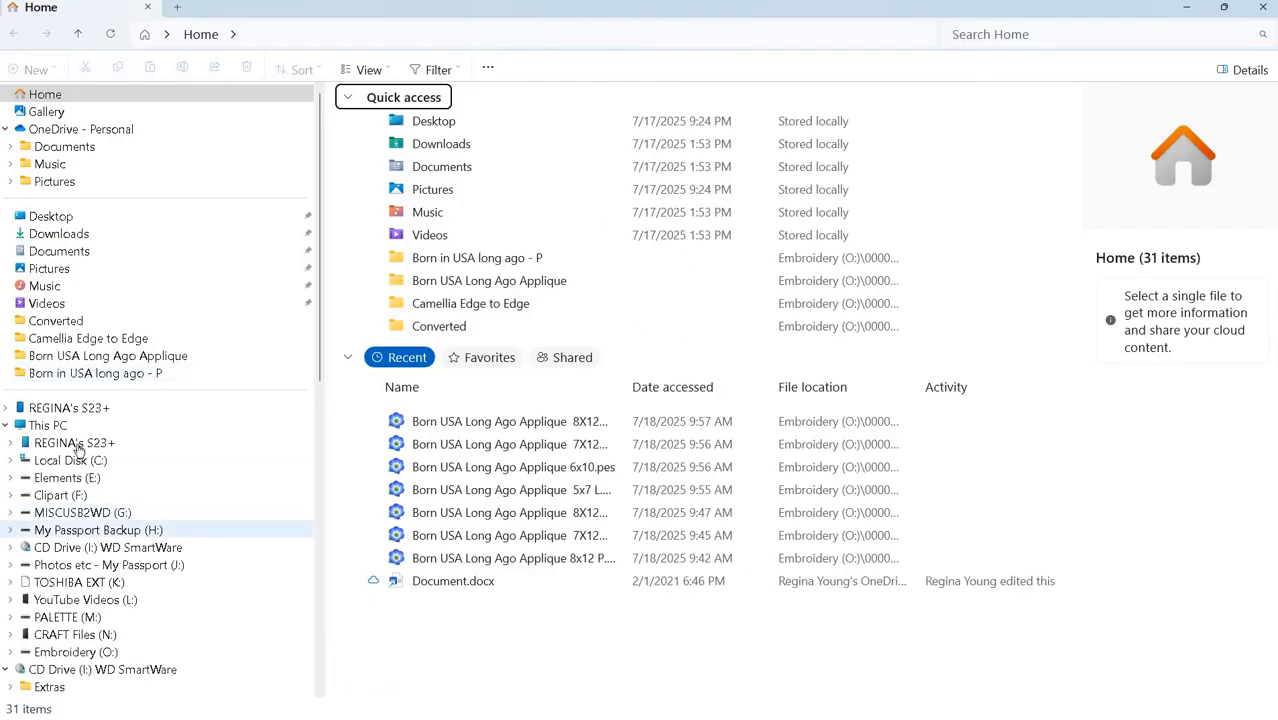
{"action": "left_click", "coordinate": [72, 462]}
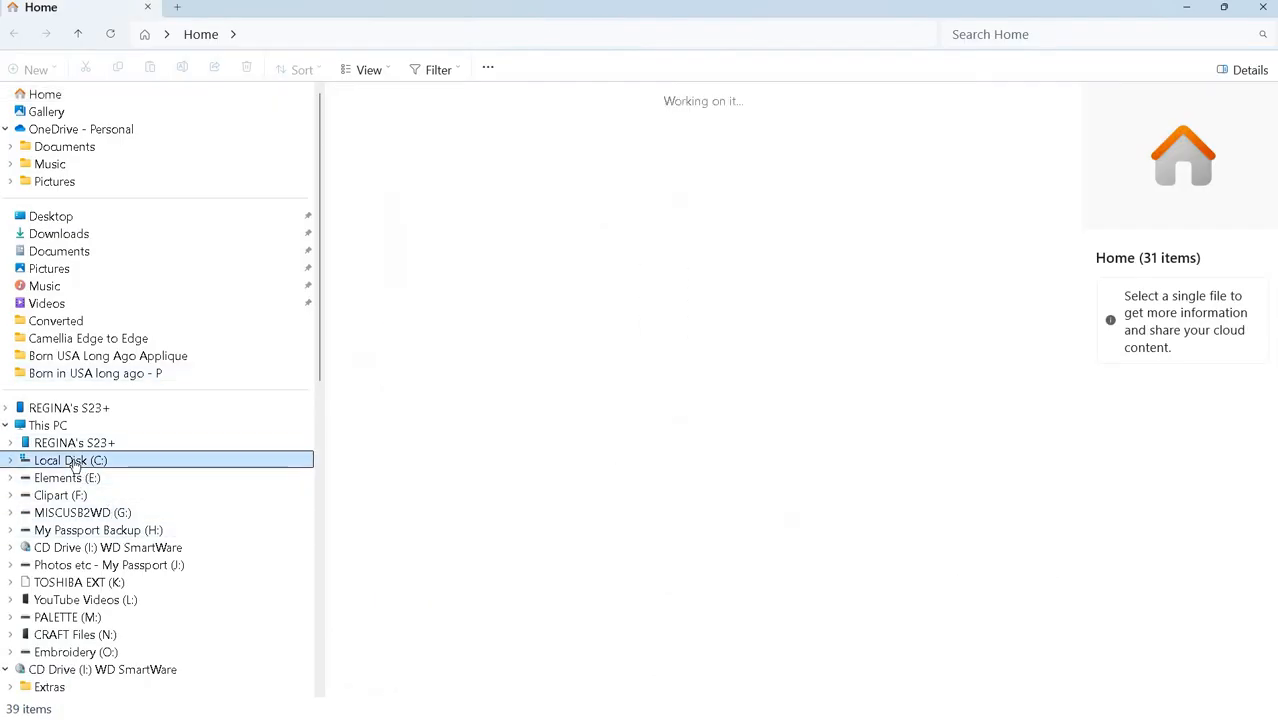
Step: Find the Palette 11 folder on the C: drive, expand it and open its Pattern subfolder
{"action": "scroll", "coordinate": [120, 470], "scroll_direction": "down", "scroll_amount": 1}
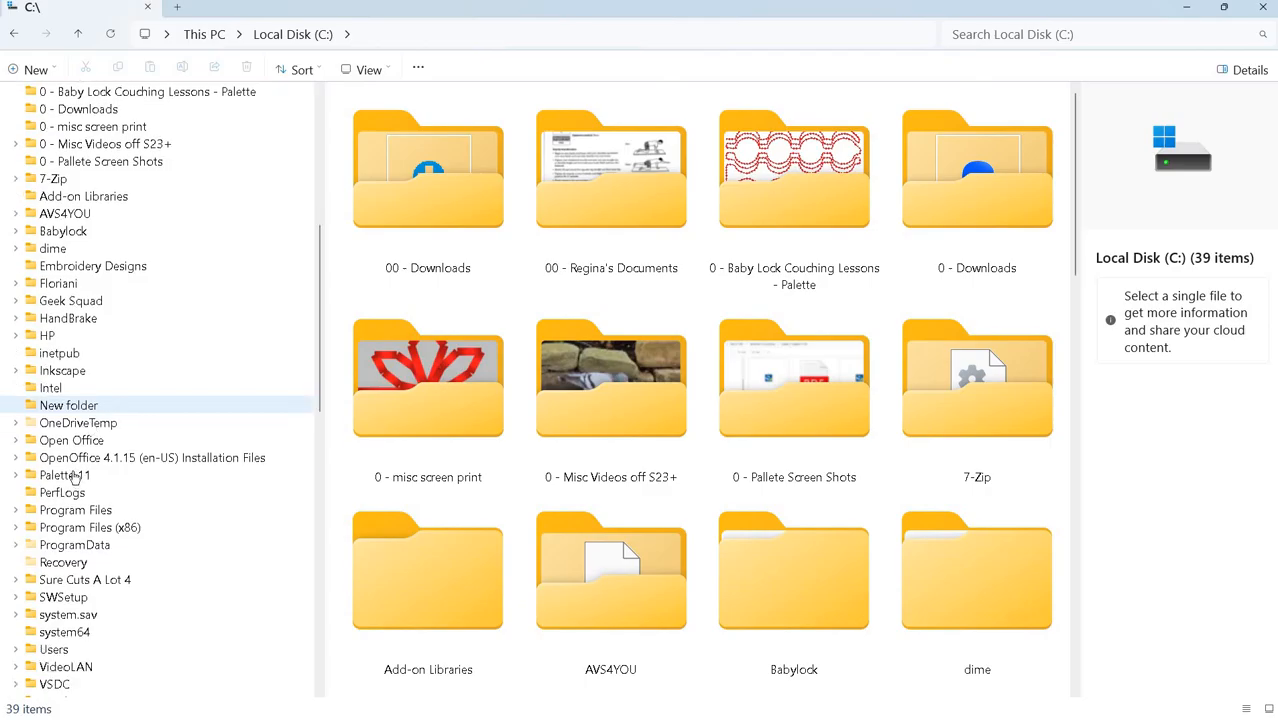
{"action": "scroll", "coordinate": [110, 300], "scroll_direction": "up", "scroll_amount": 4}
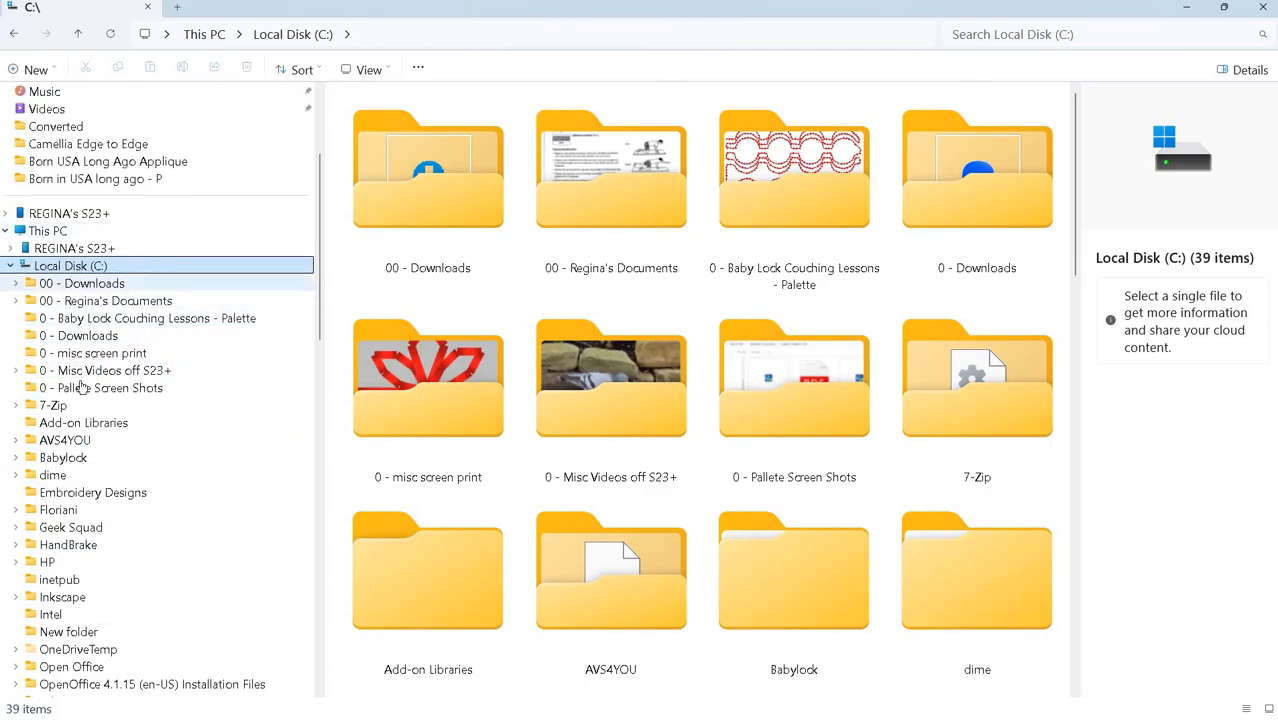
{"action": "scroll", "coordinate": [100, 565], "scroll_direction": "down", "scroll_amount": 2}
{"action": "scroll", "coordinate": [127, 590], "scroll_direction": "down", "scroll_amount": 1}
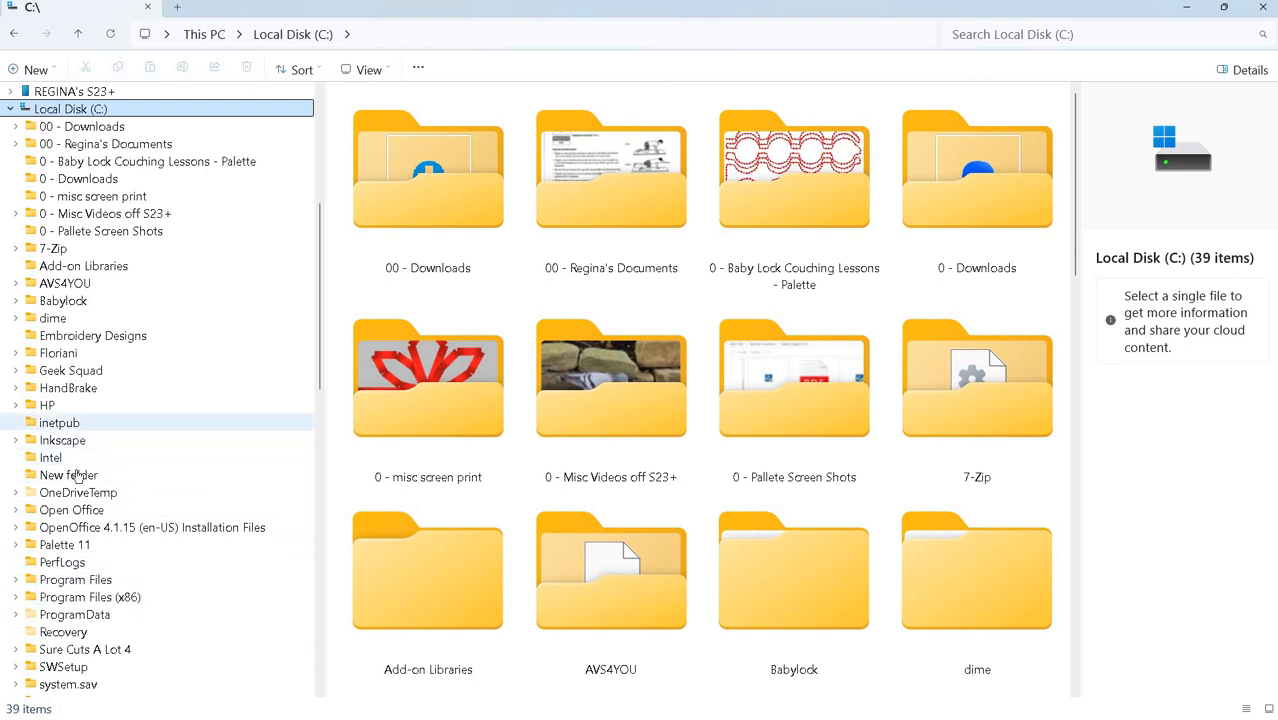
{"action": "left_click", "coordinate": [62, 546]}
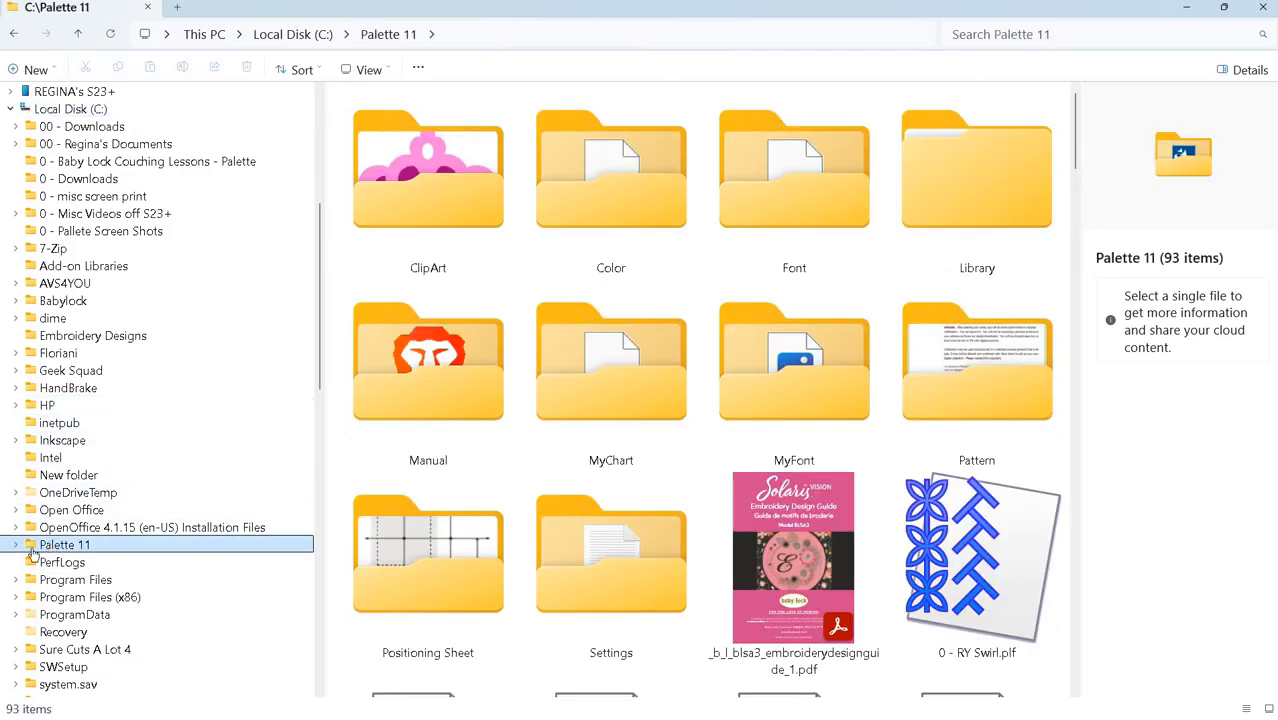
{"action": "left_click", "coordinate": [16, 545]}
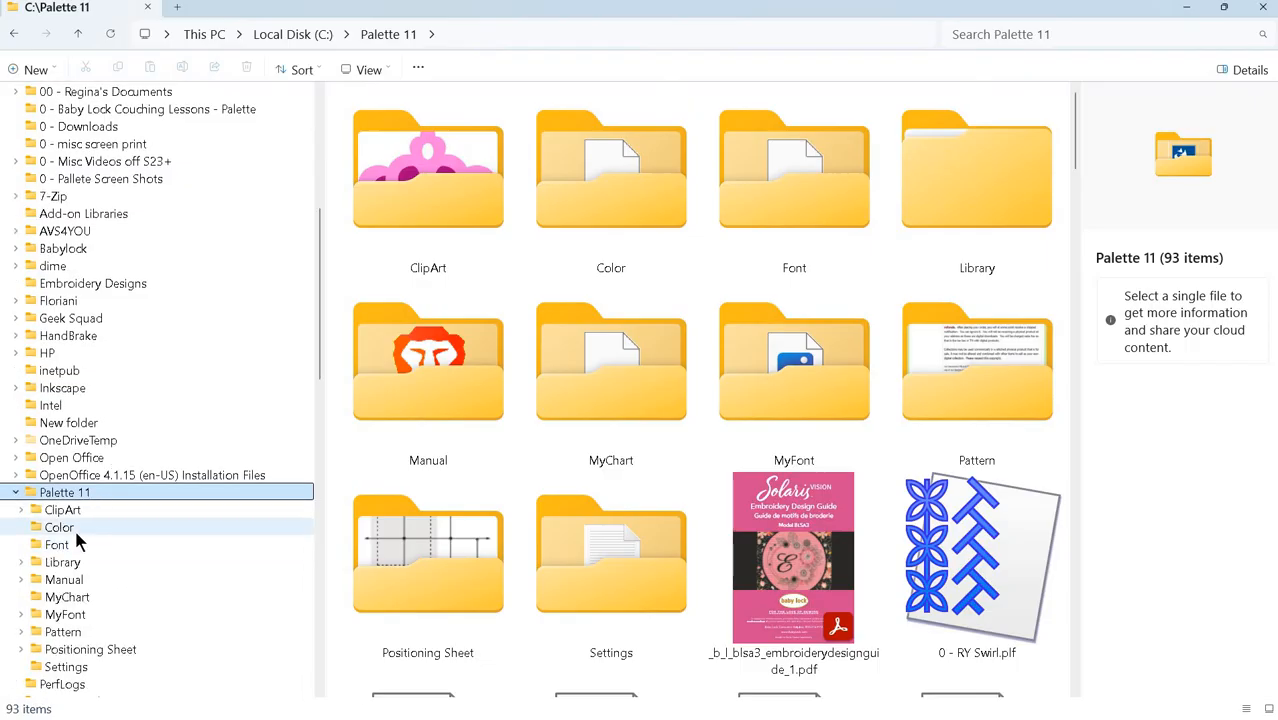
{"action": "scroll", "coordinate": [110, 480], "scroll_direction": "down", "scroll_amount": 5}
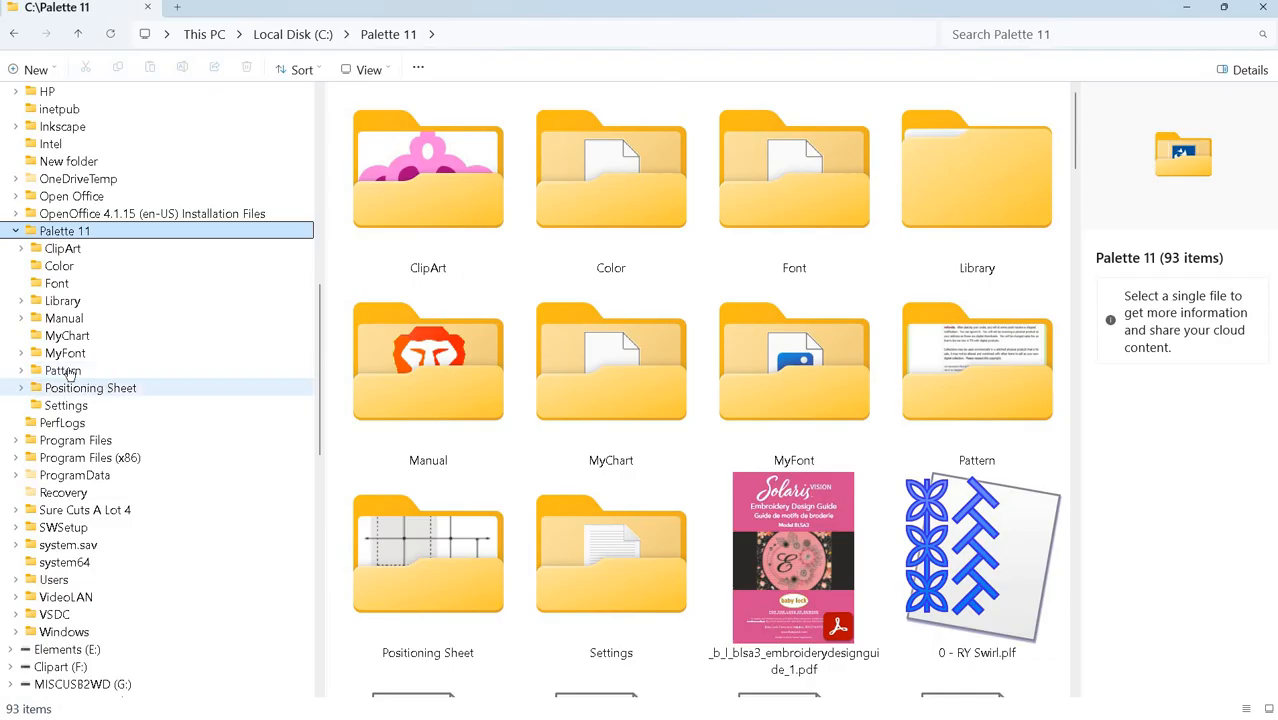
{"action": "left_click", "coordinate": [61, 371]}
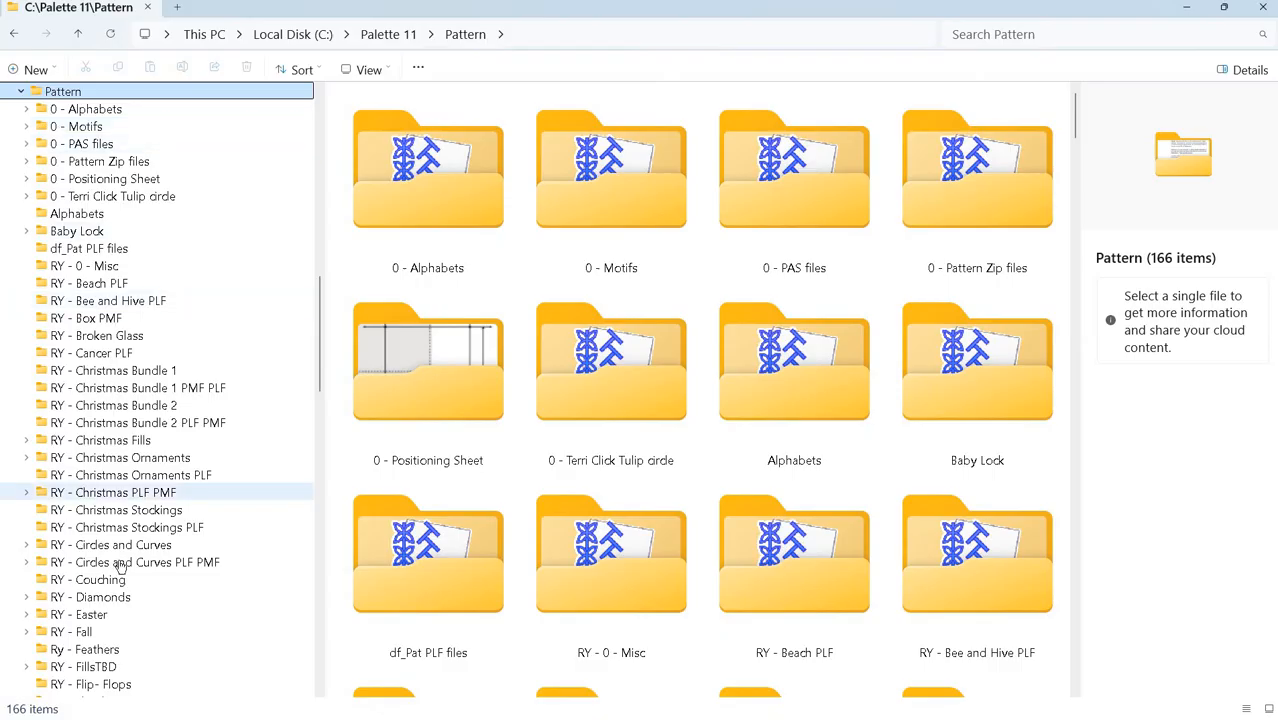
Step: Look through the subfolders of the Pattern folder, including the contents of 0 - Motifs and 0 - PAS files
{"action": "scroll", "coordinate": [117, 560], "scroll_direction": "down", "scroll_amount": 10}
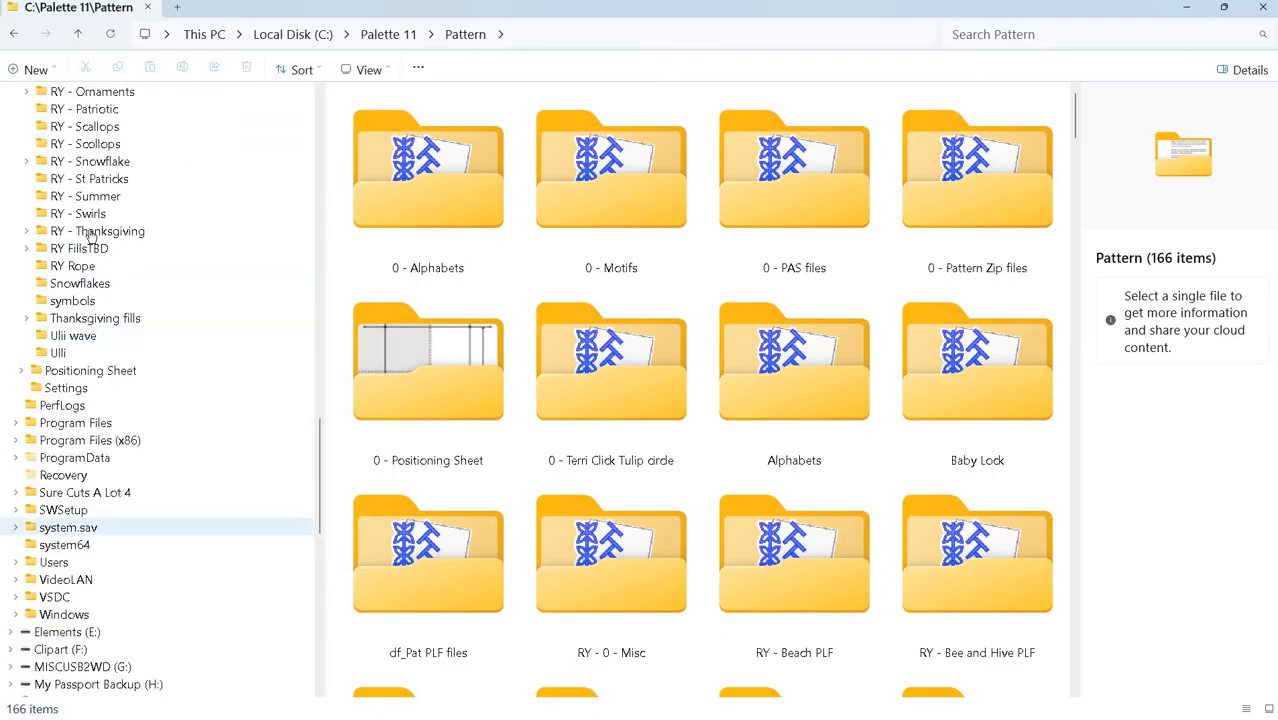
{"action": "scroll", "coordinate": [104, 284], "scroll_direction": "up", "scroll_amount": 11}
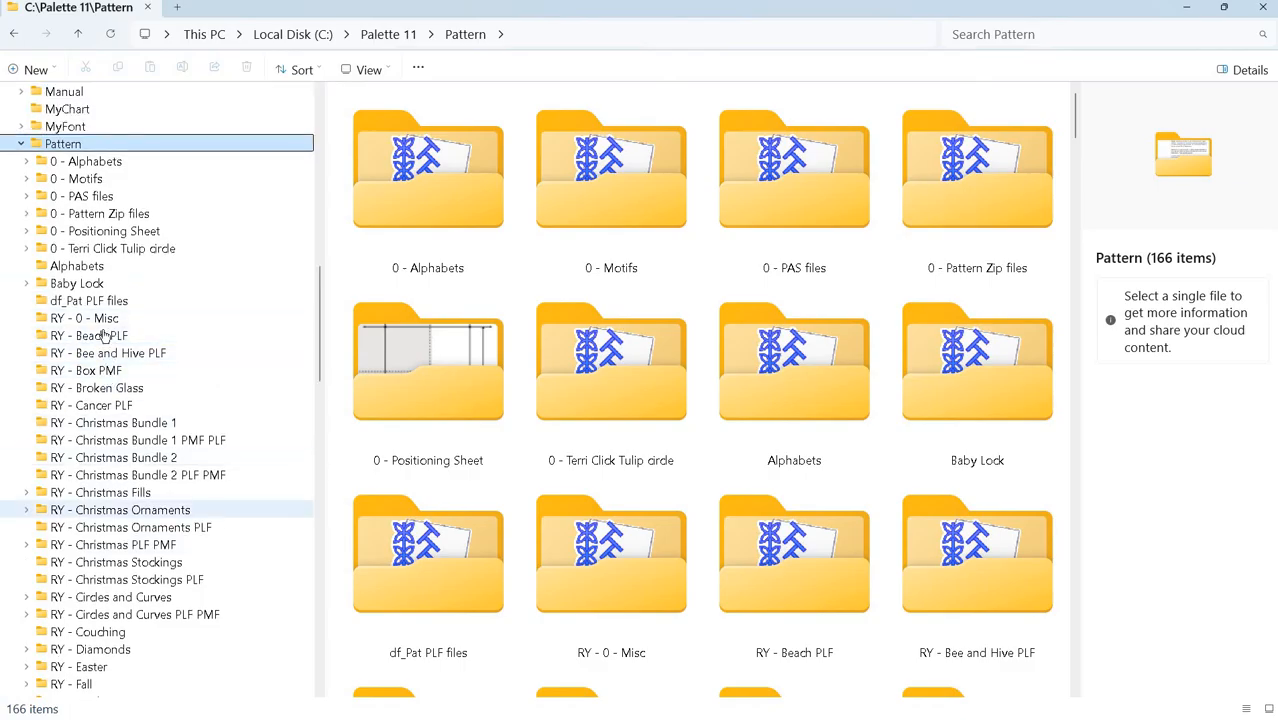
{"action": "scroll", "coordinate": [110, 340], "scroll_direction": "up", "scroll_amount": 2}
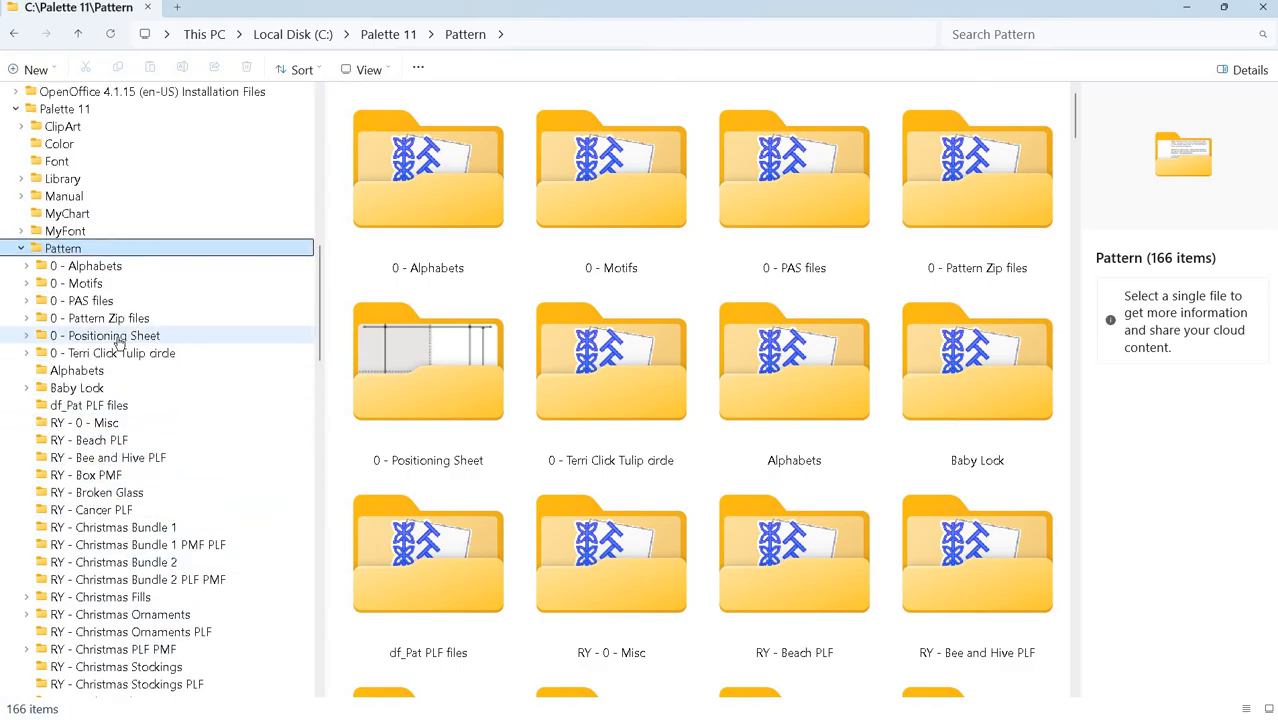
{"action": "left_click", "coordinate": [27, 283]}
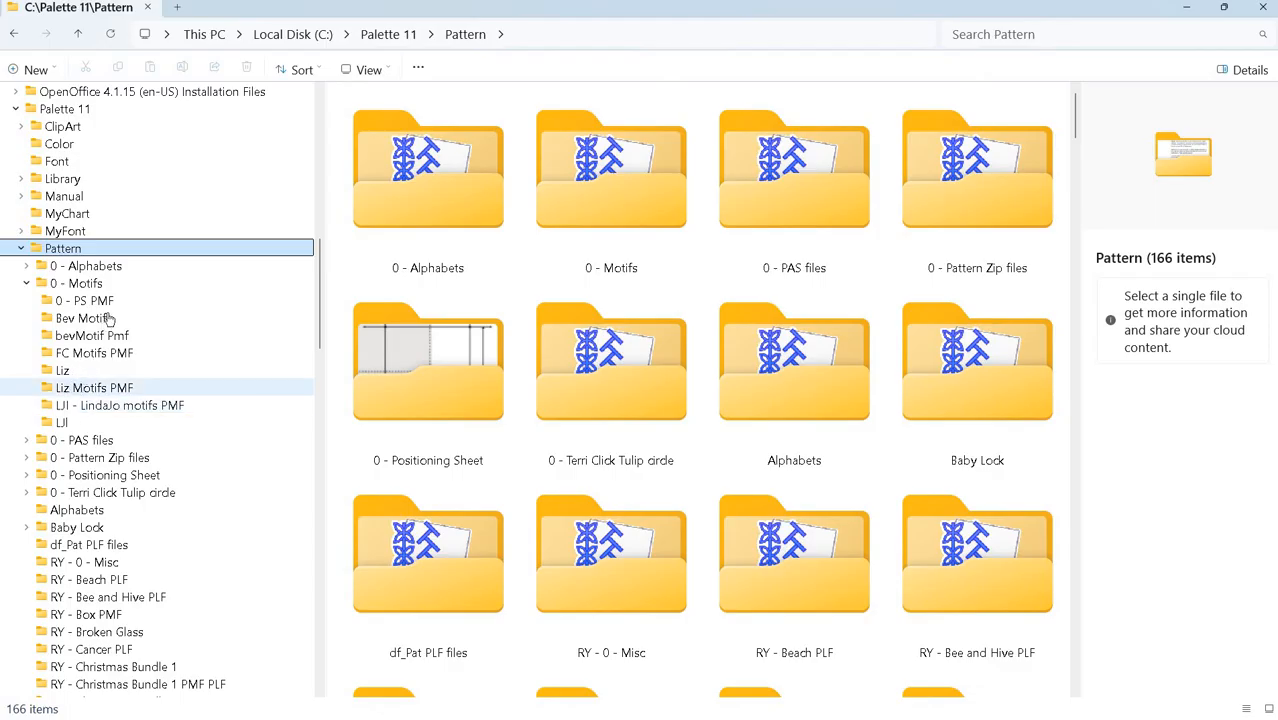
{"action": "left_click", "coordinate": [98, 443]}
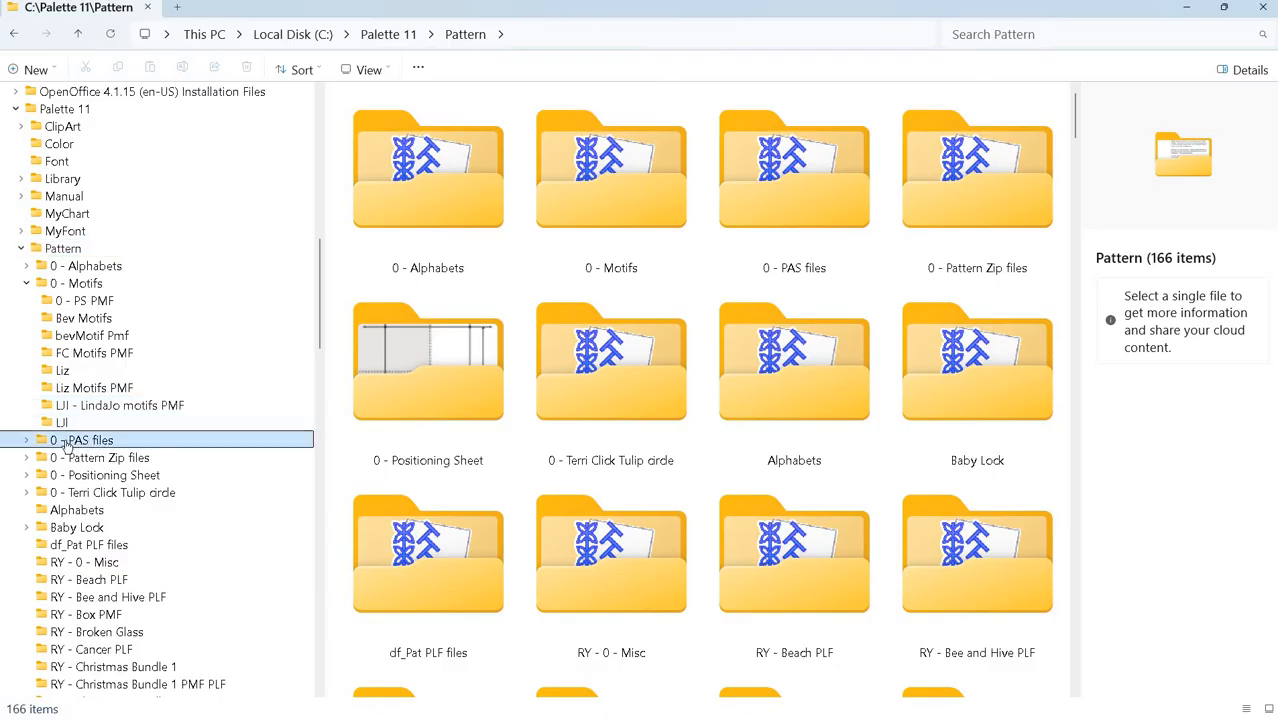
{"action": "left_click", "coordinate": [27, 283]}
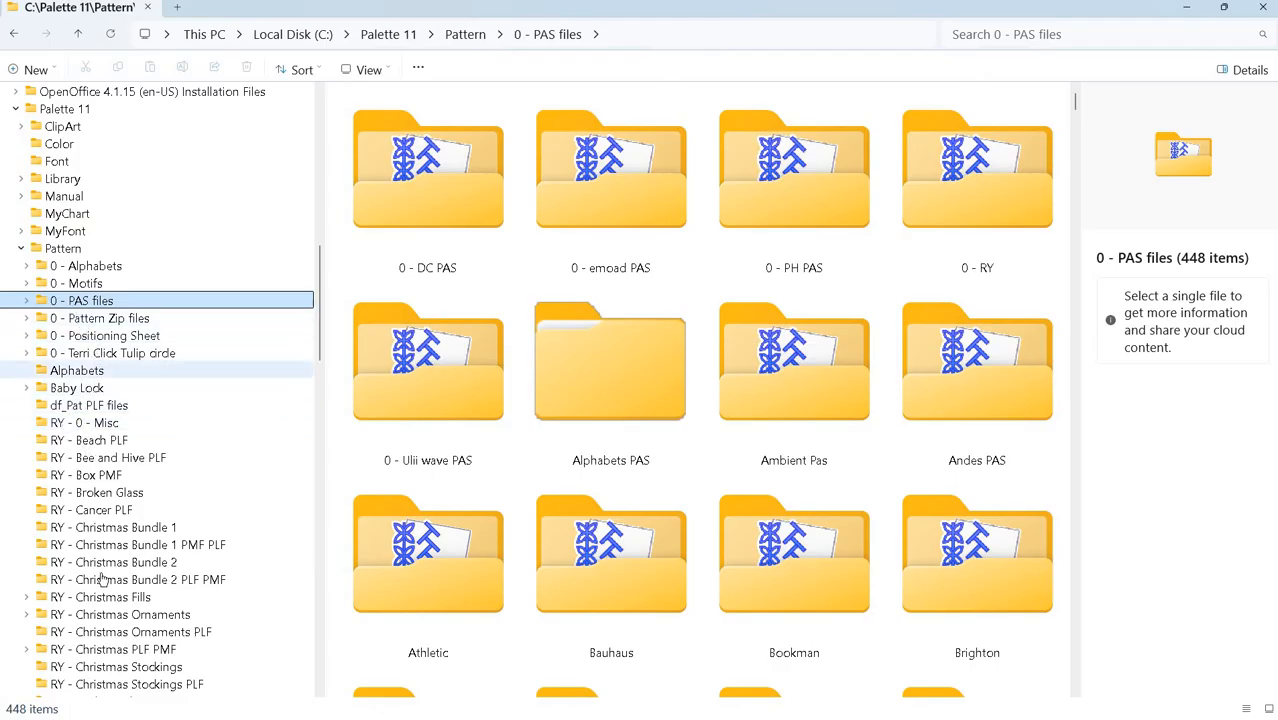
{"action": "scroll", "coordinate": [118, 553], "scroll_direction": "down", "scroll_amount": 7}
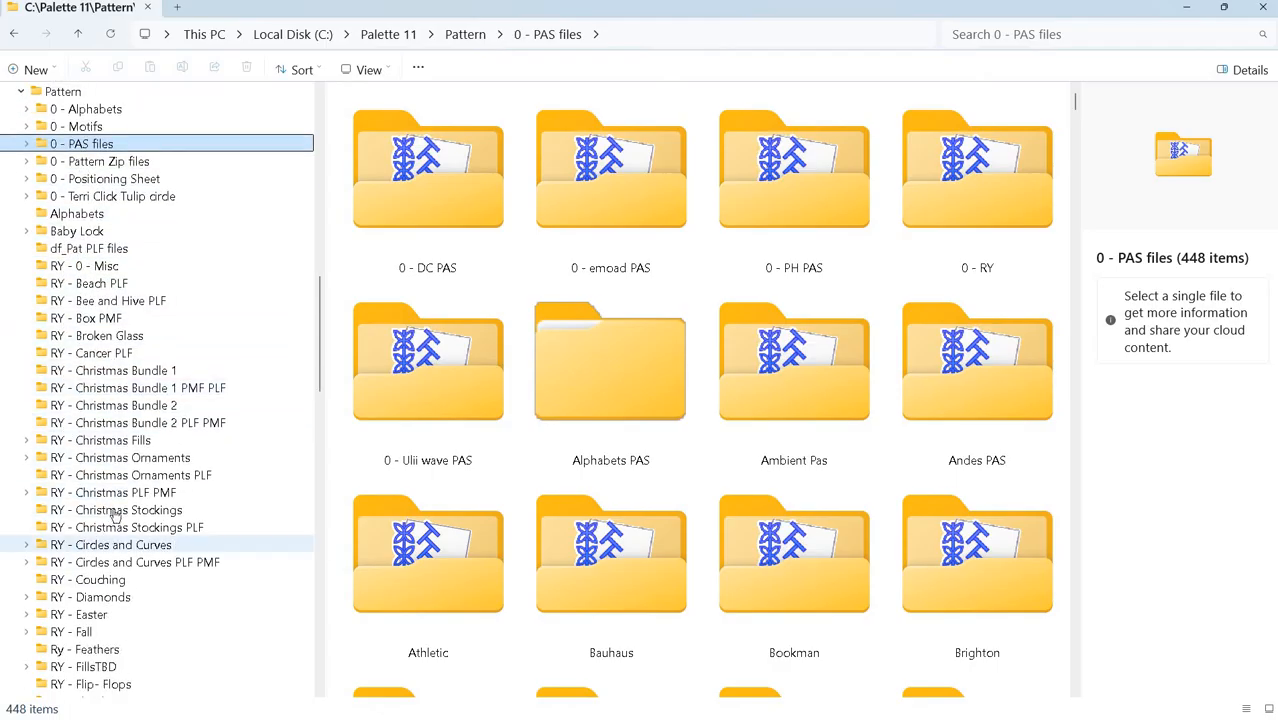
{"action": "scroll", "coordinate": [104, 340], "scroll_direction": "up", "scroll_amount": 5}
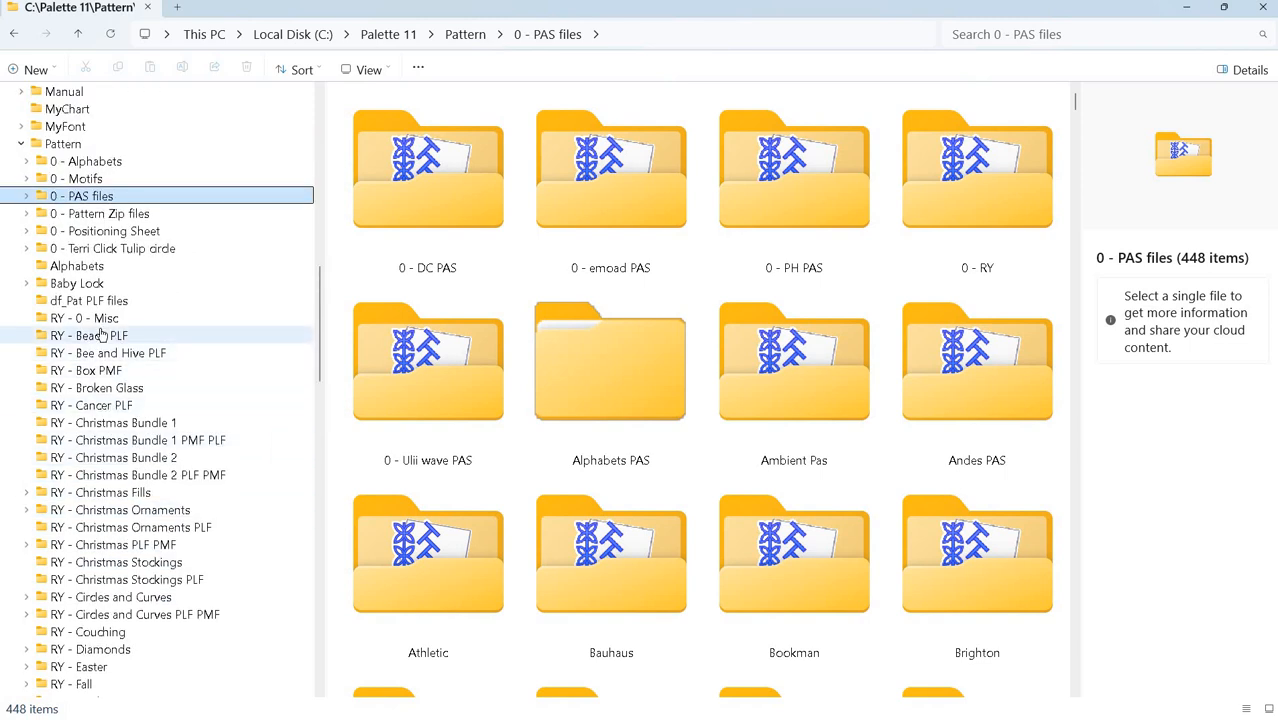
{"action": "scroll", "coordinate": [100, 335], "scroll_direction": "up", "scroll_amount": 3}
{"action": "scroll", "coordinate": [101, 336], "scroll_direction": "down", "scroll_amount": 1}
{"action": "scroll", "coordinate": [101, 336], "scroll_direction": "down", "scroll_amount": 3}
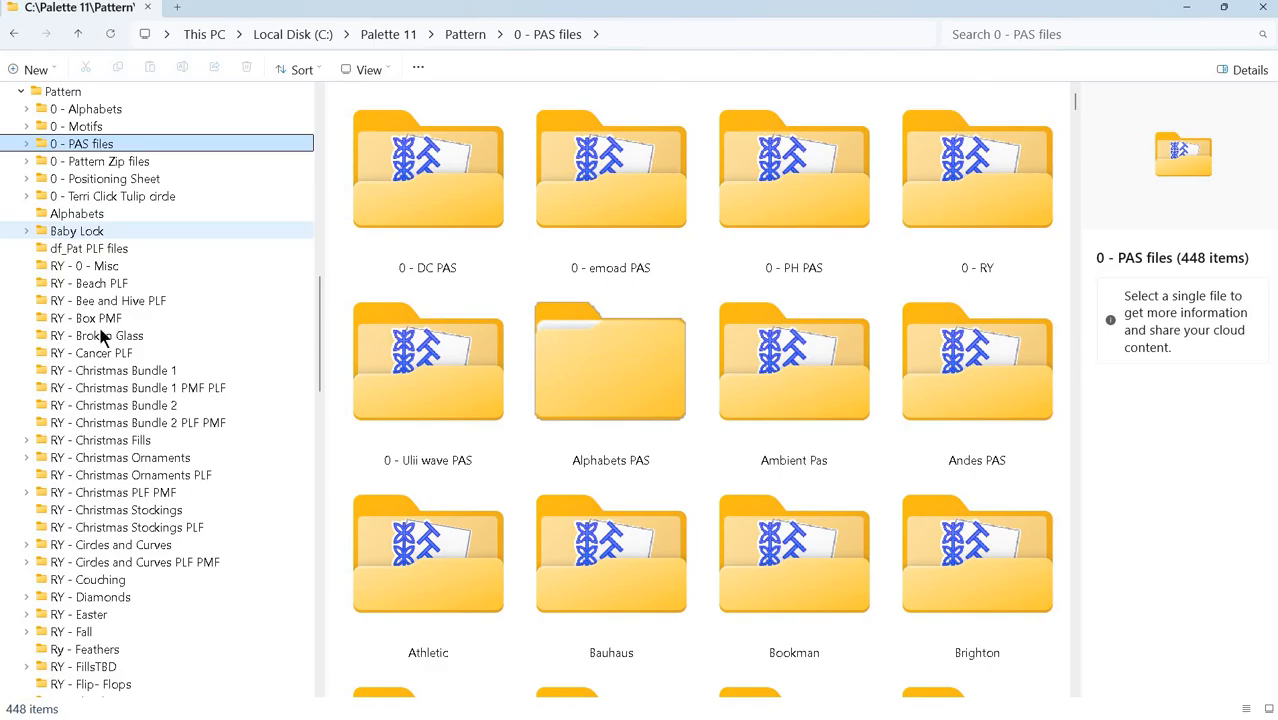
Step: Switch to Layout & Editing and open the pattern browser for the rectangle's decorative fill
{"action": "key", "text": "alt+Tab"}
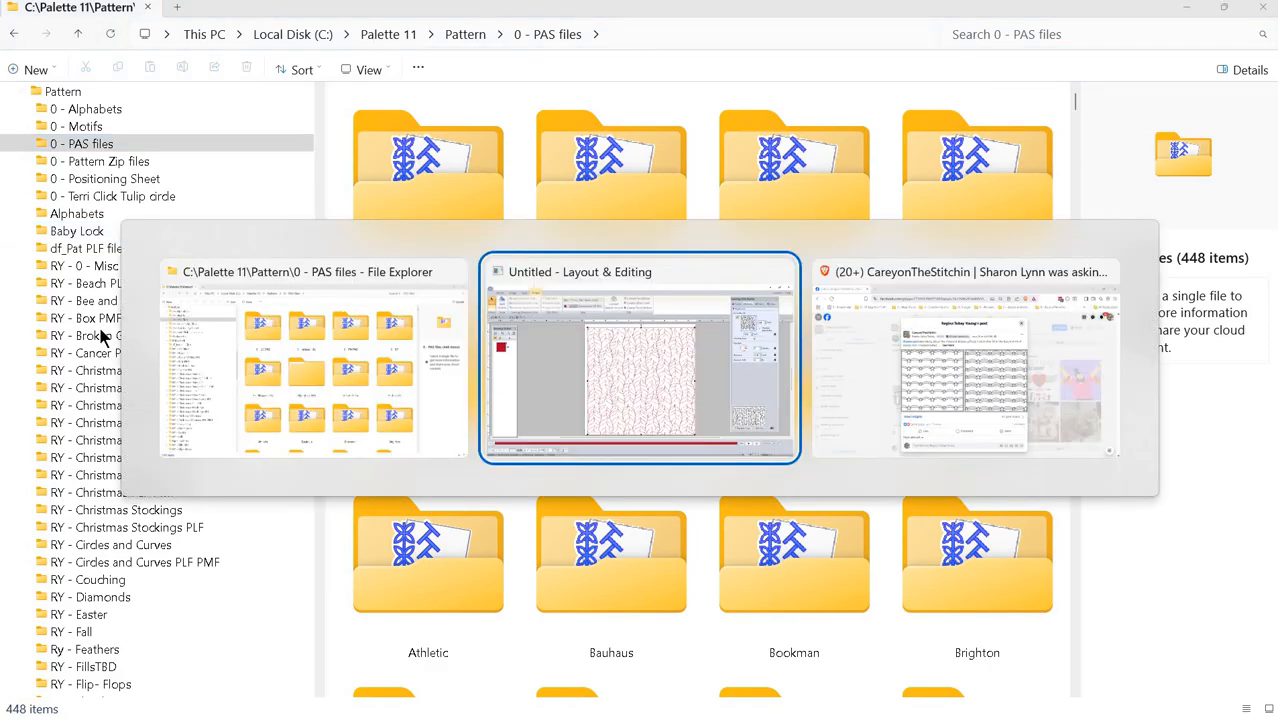
{"action": "key", "text": "alt+Tab"}
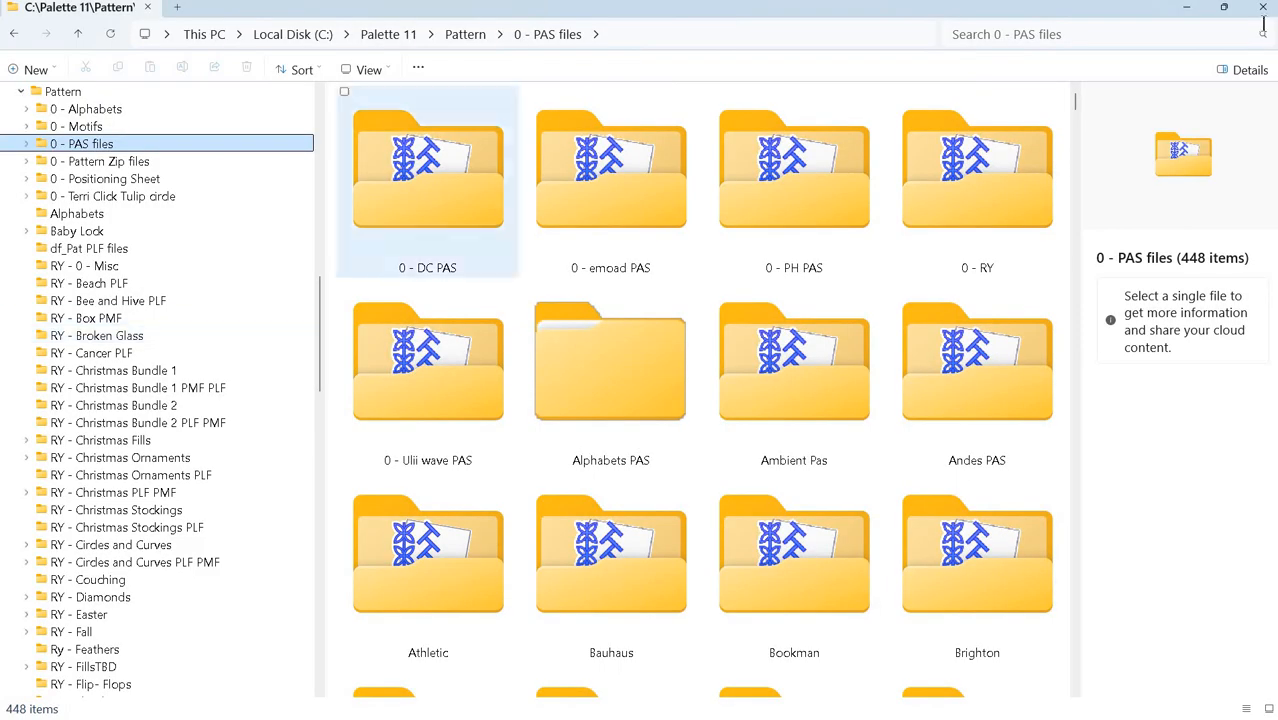
{"action": "key", "text": "alt+Tab"}
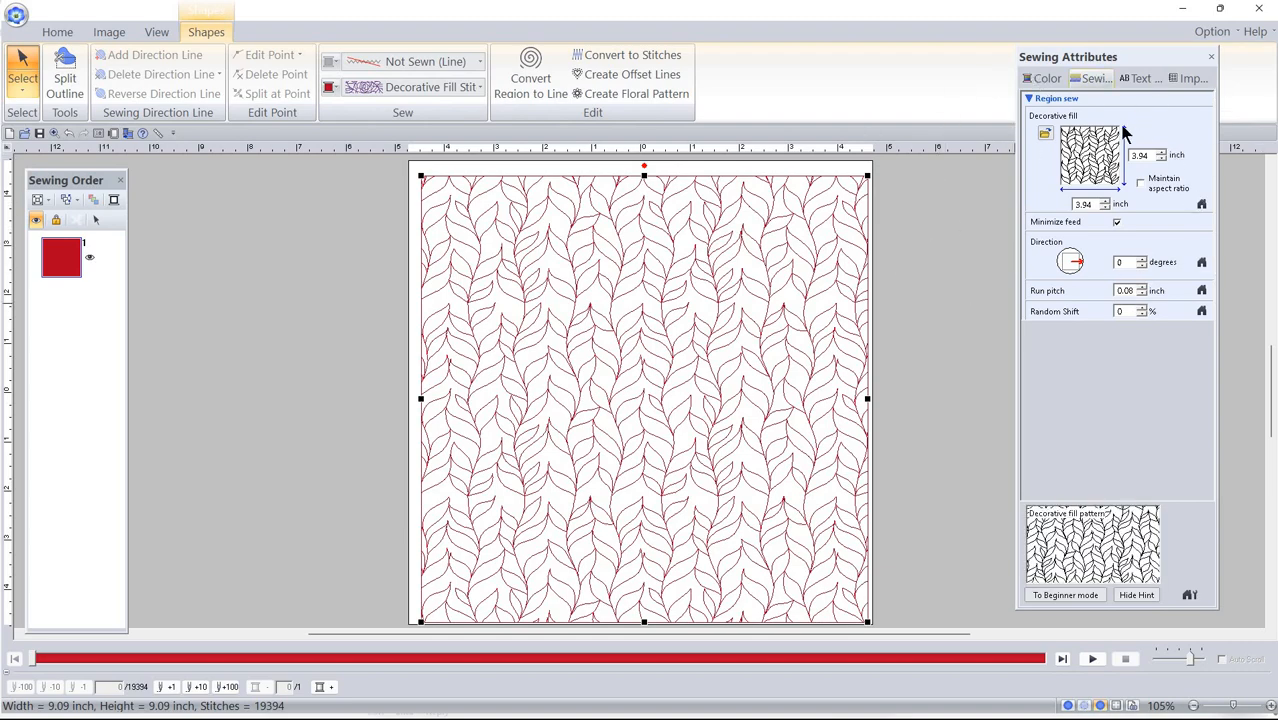
{"action": "left_click", "coordinate": [1085, 170]}
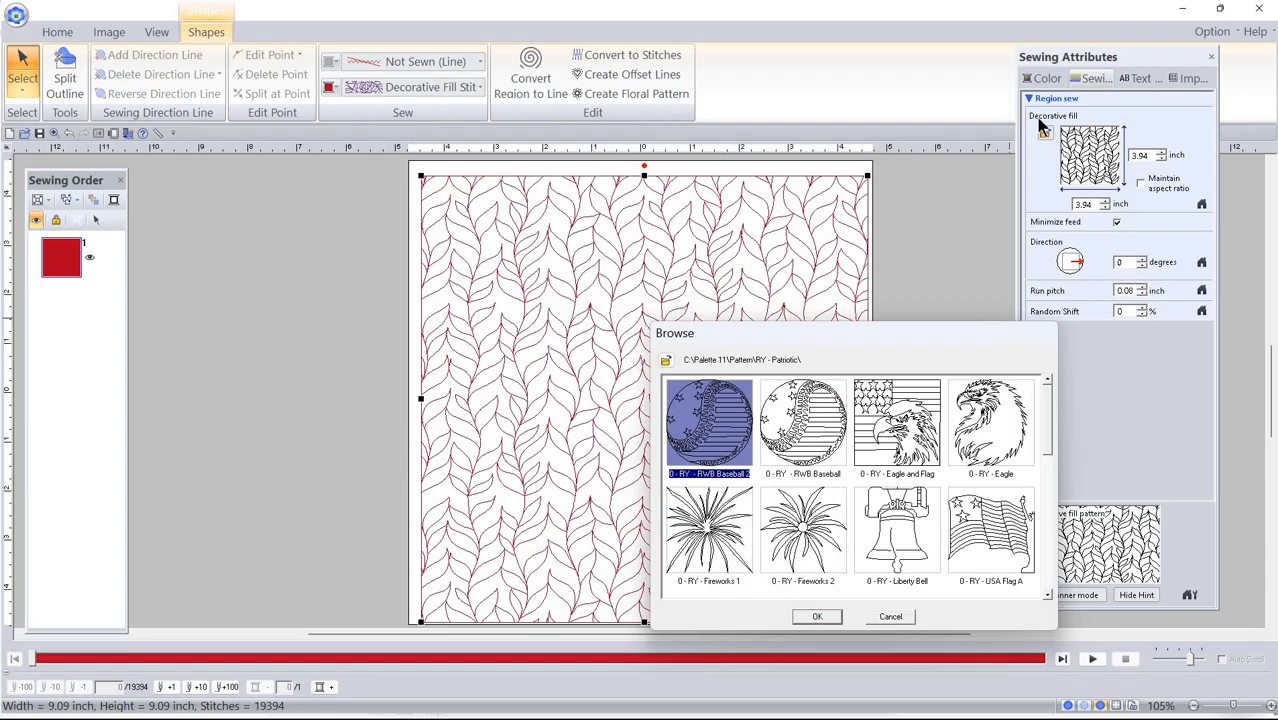
Step: Point the pattern browser to the Palette 11 Pattern folder and look through the fill patterns stored there
{"action": "left_click", "coordinate": [666, 361]}
{"action": "scroll", "coordinate": [1115, 378], "scroll_direction": "up", "scroll_amount": 15}
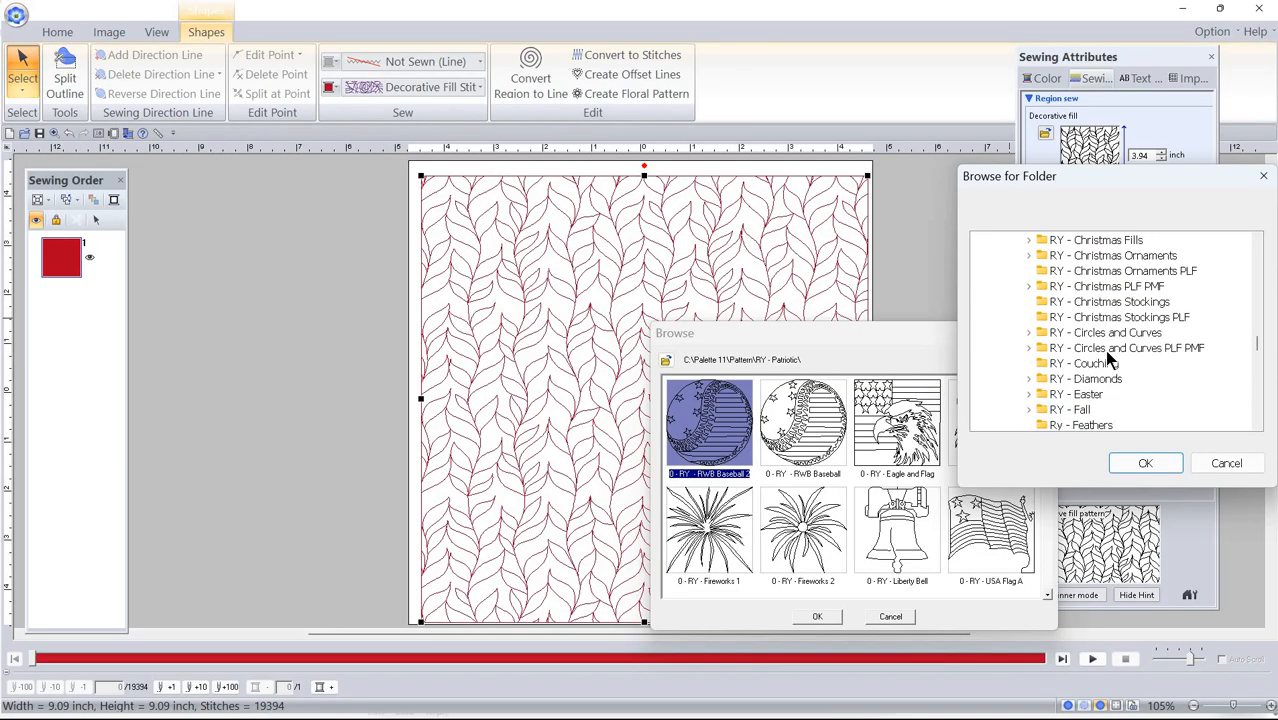
{"action": "left_click", "coordinate": [1053, 394]}
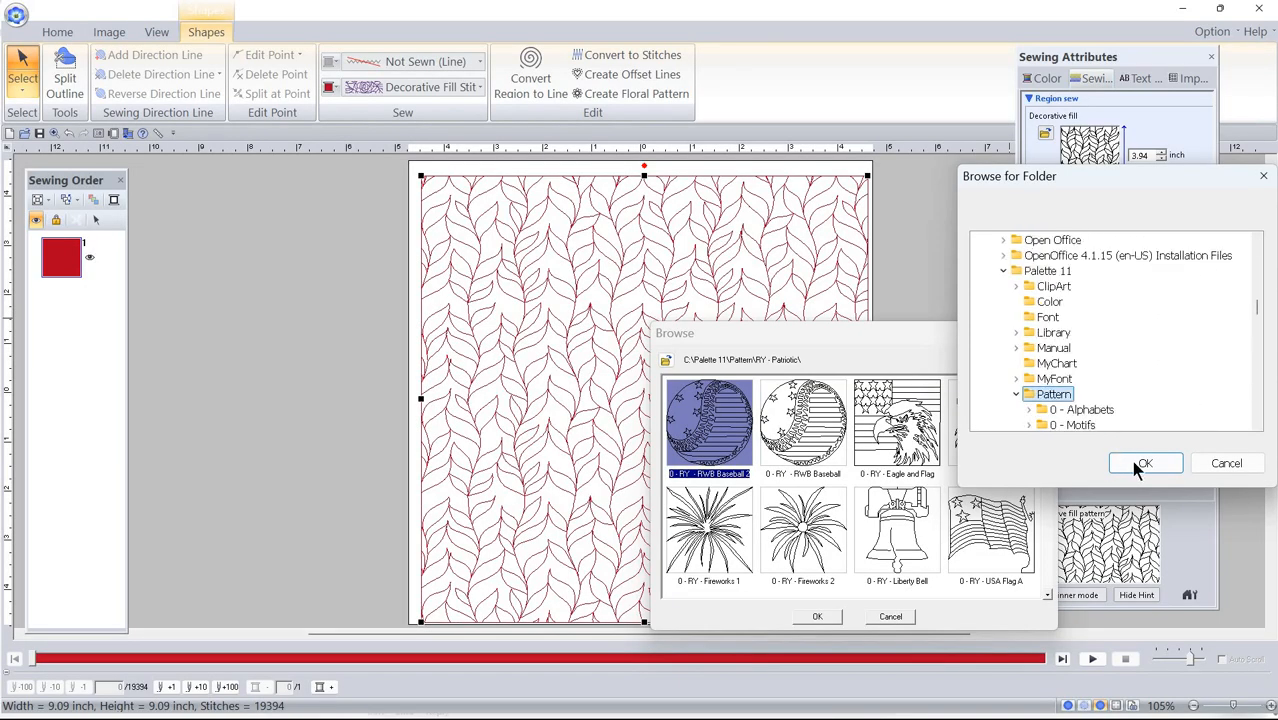
{"action": "left_click", "coordinate": [1141, 464]}
{"action": "scroll", "coordinate": [903, 467], "scroll_direction": "down", "scroll_amount": 10}
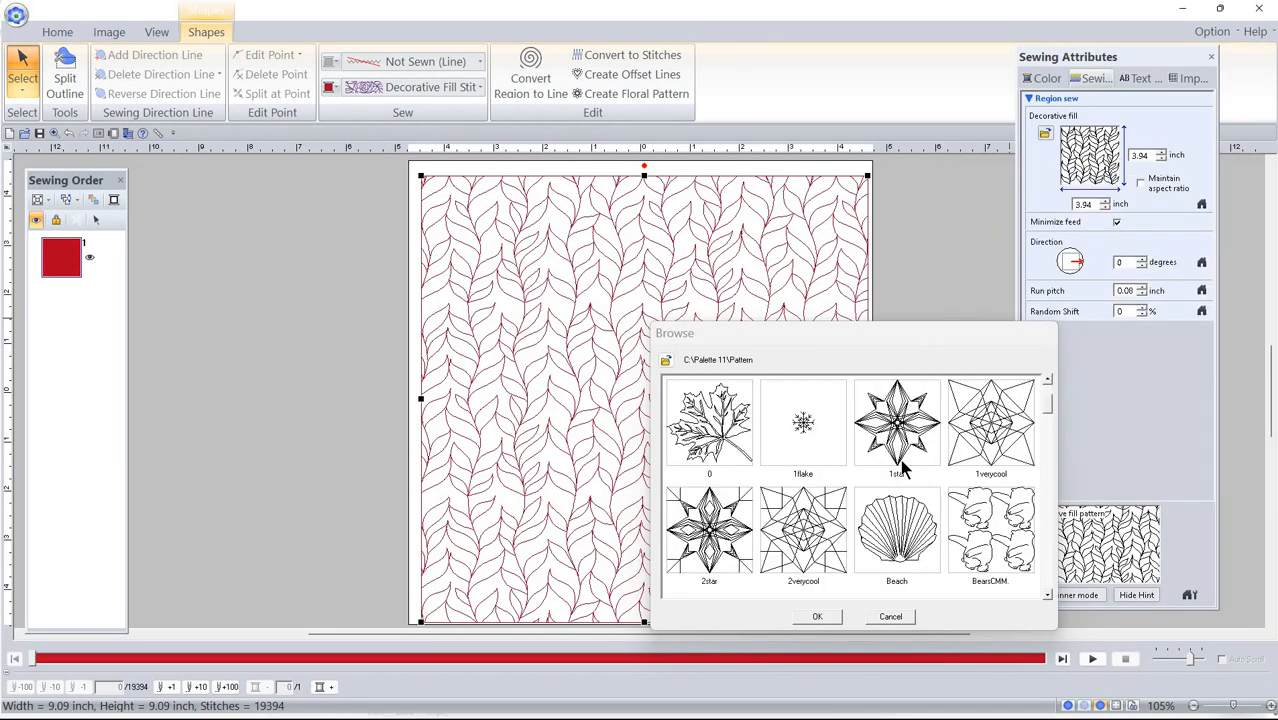
{"action": "scroll", "coordinate": [900, 458], "scroll_direction": "down", "scroll_amount": 10}
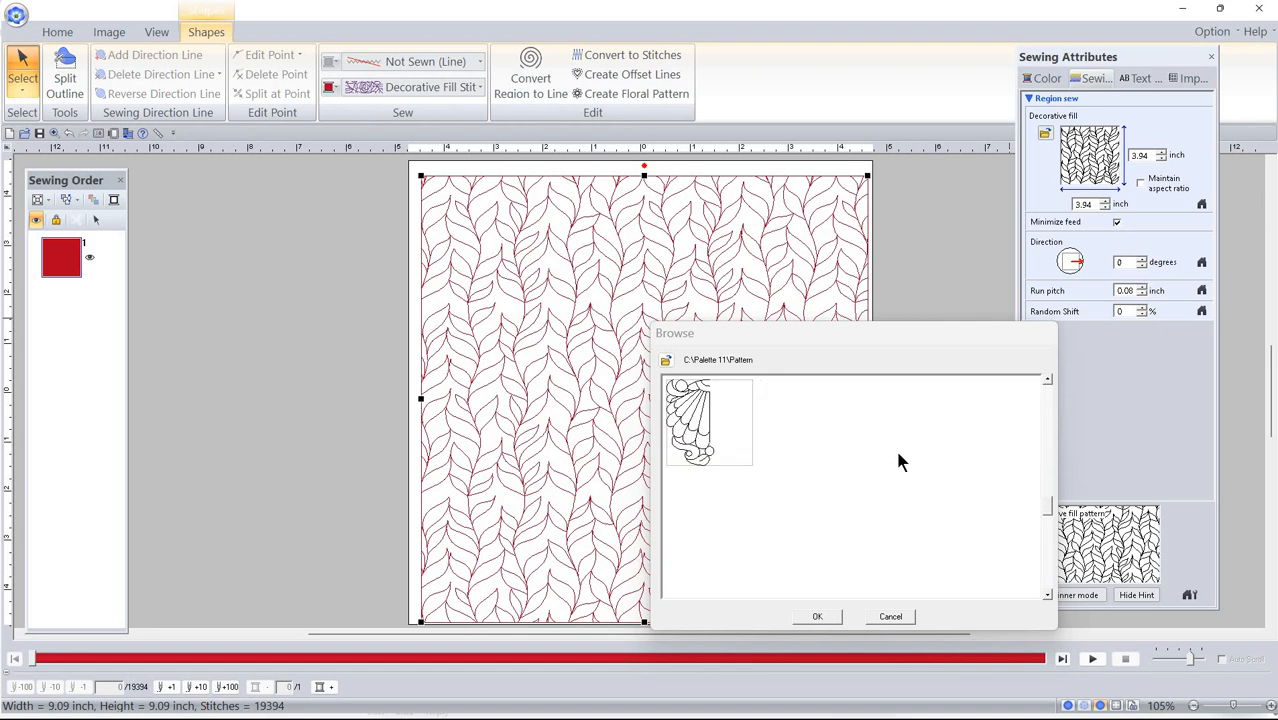
{"action": "scroll", "coordinate": [897, 456], "scroll_direction": "down", "scroll_amount": 5}
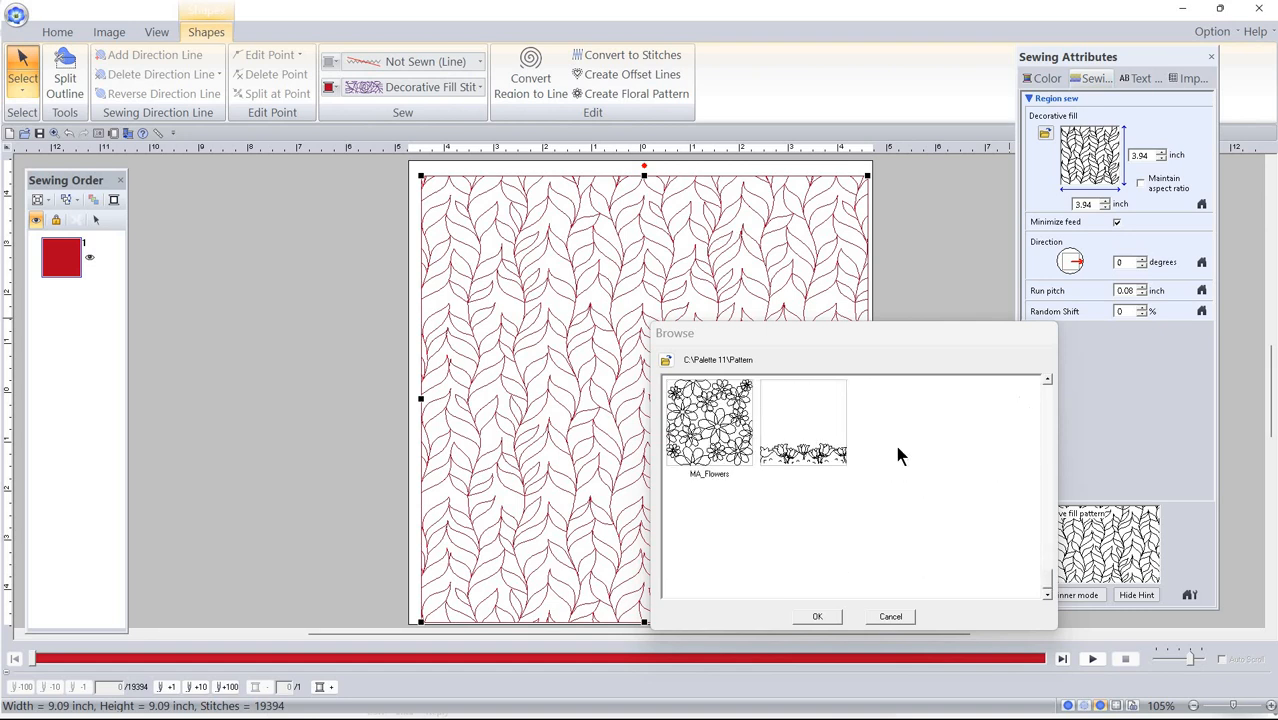
{"action": "scroll", "coordinate": [852, 459], "scroll_direction": "up", "scroll_amount": 15}
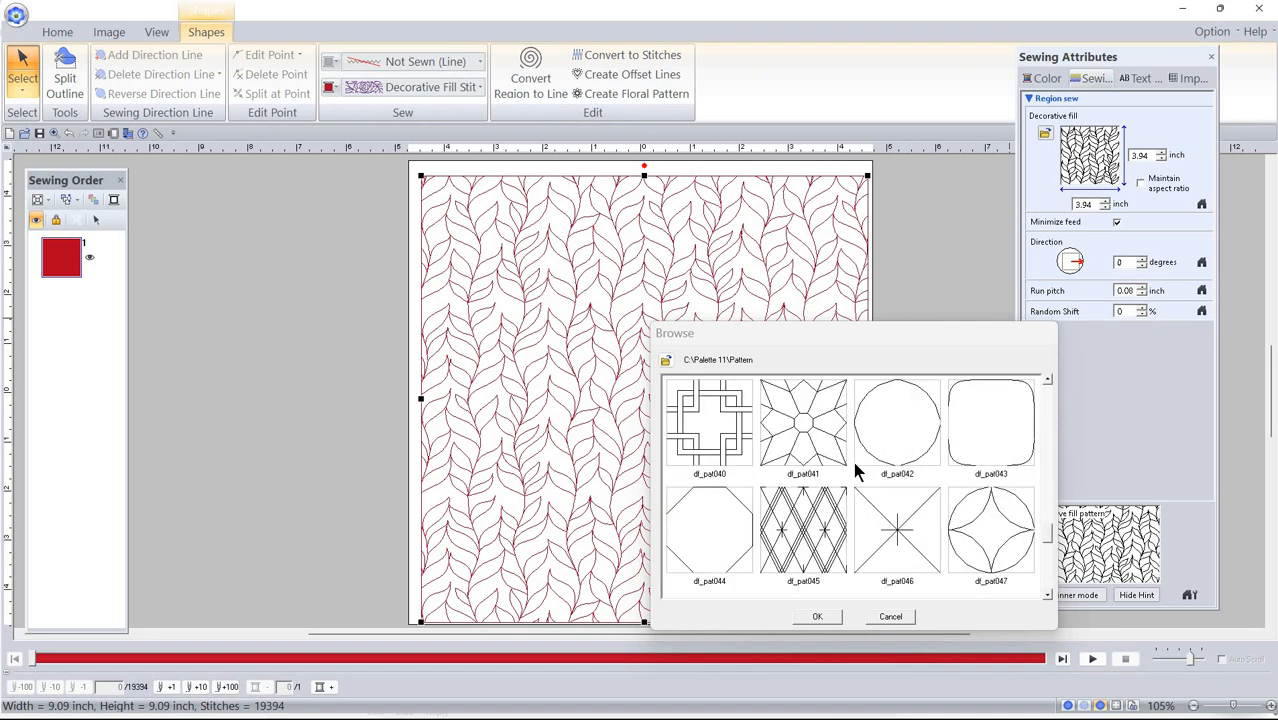
{"action": "scroll", "coordinate": [853, 458], "scroll_direction": "up", "scroll_amount": 6}
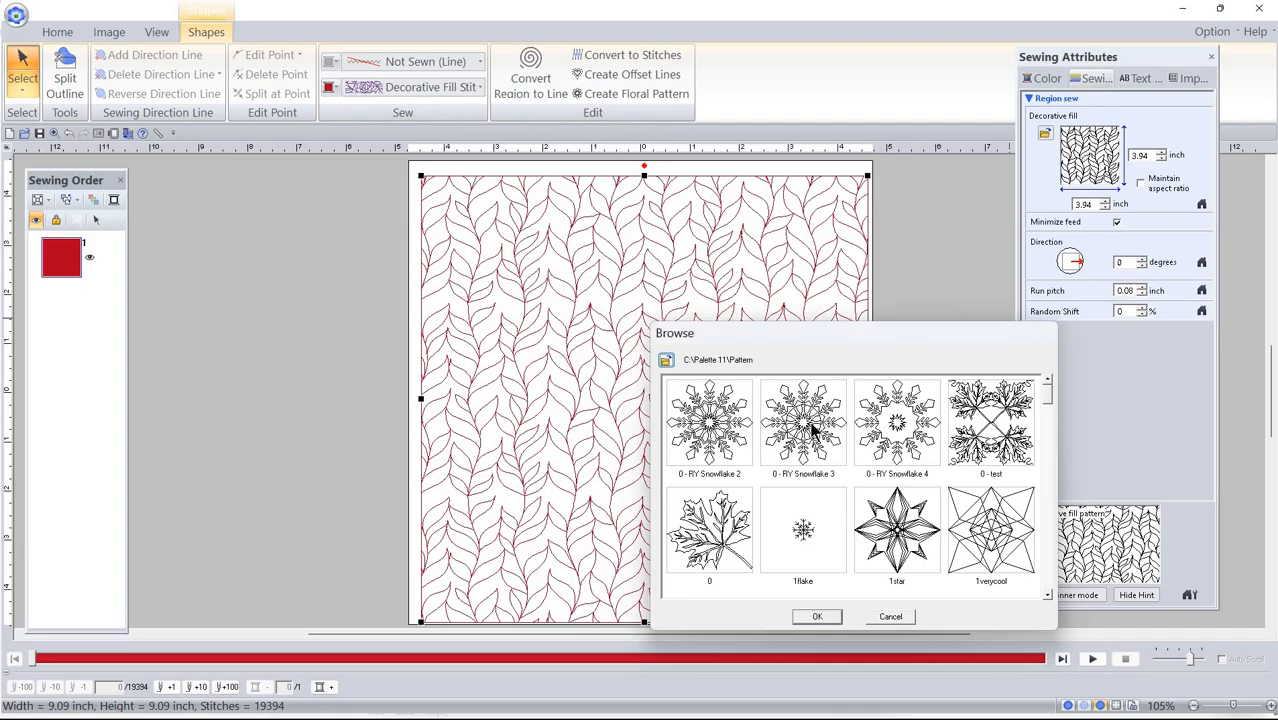
Step: Choose the RY - Patriotic folder and apply its Stars and Stripes pattern as the rectangle's decorative fill
{"action": "left_click", "coordinate": [665, 362]}
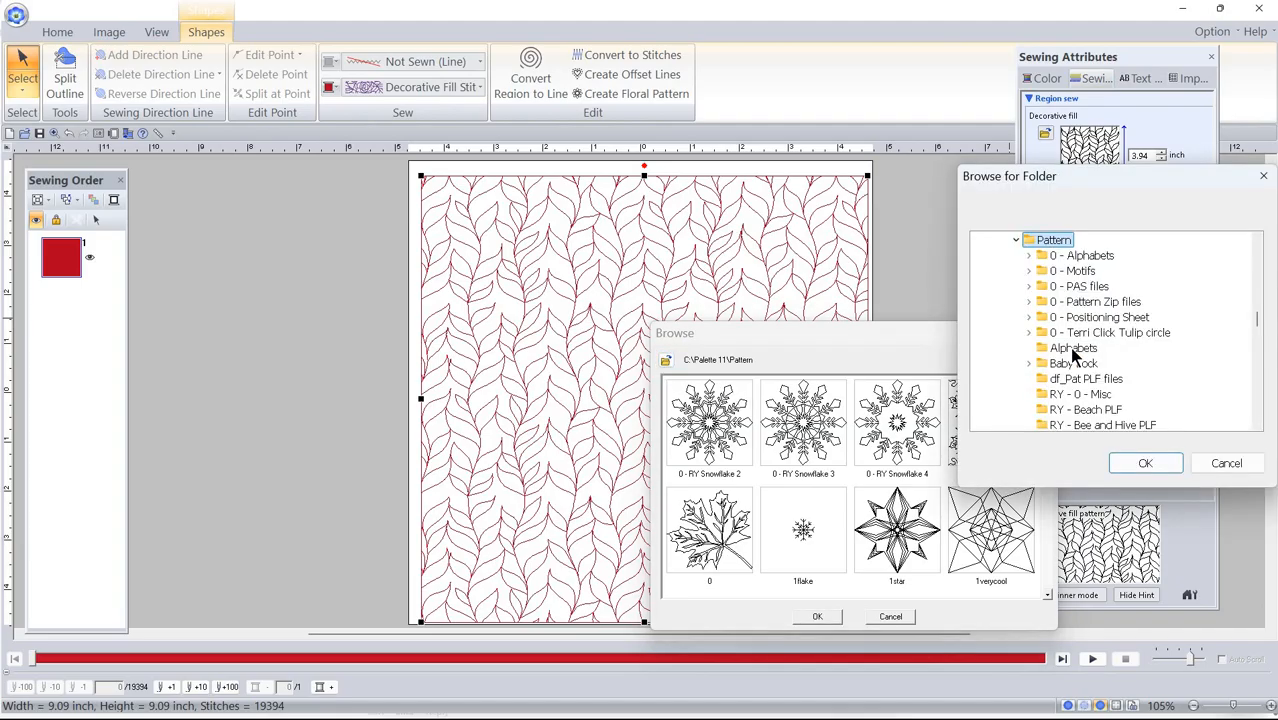
{"action": "scroll", "coordinate": [1073, 352], "scroll_direction": "down", "scroll_amount": 5}
{"action": "scroll", "coordinate": [1073, 352], "scroll_direction": "down", "scroll_amount": 9}
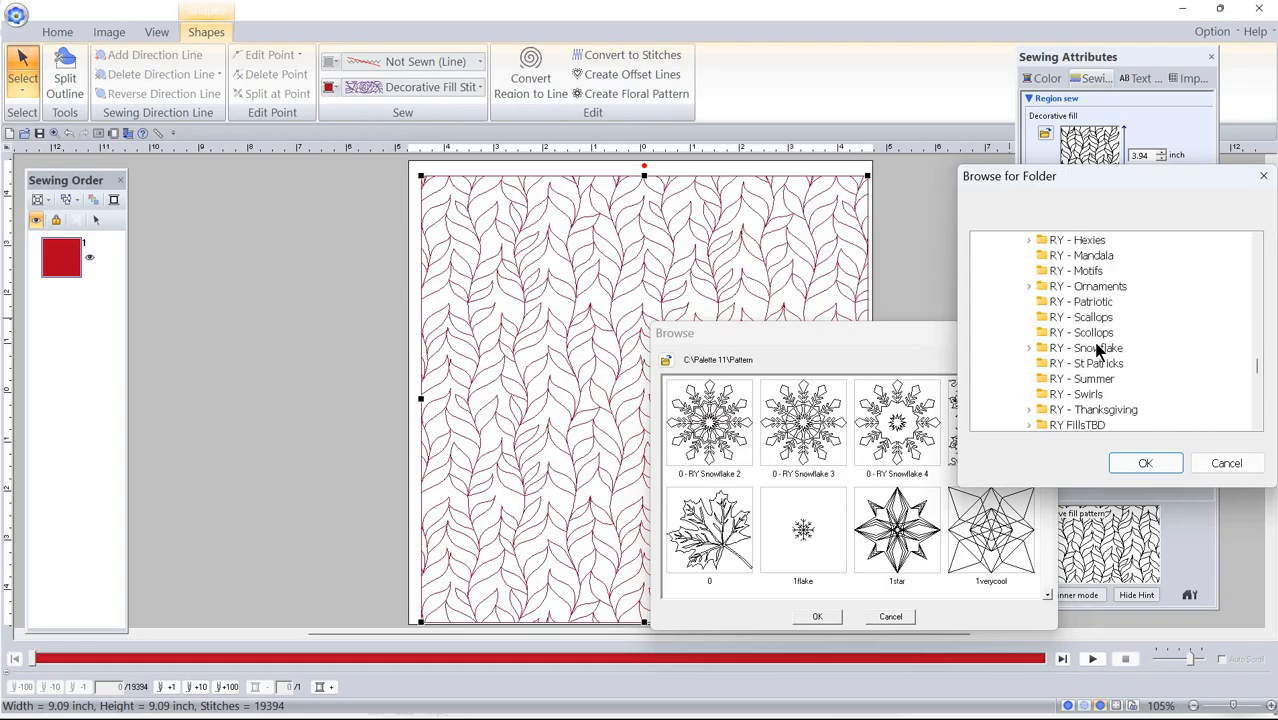
{"action": "scroll", "coordinate": [1090, 345], "scroll_direction": "up", "scroll_amount": 1}
{"action": "left_click", "coordinate": [1080, 348]}
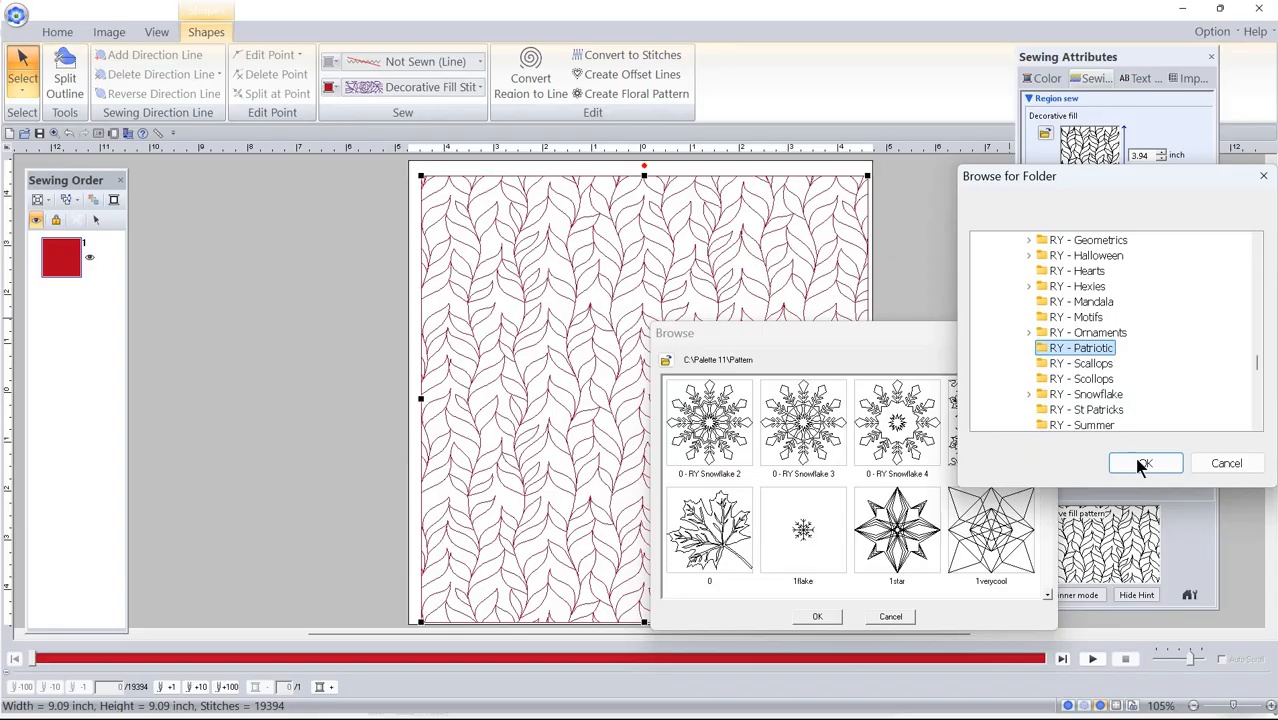
{"action": "left_click", "coordinate": [1143, 465]}
{"action": "scroll", "coordinate": [847, 481], "scroll_direction": "down", "scroll_amount": 5}
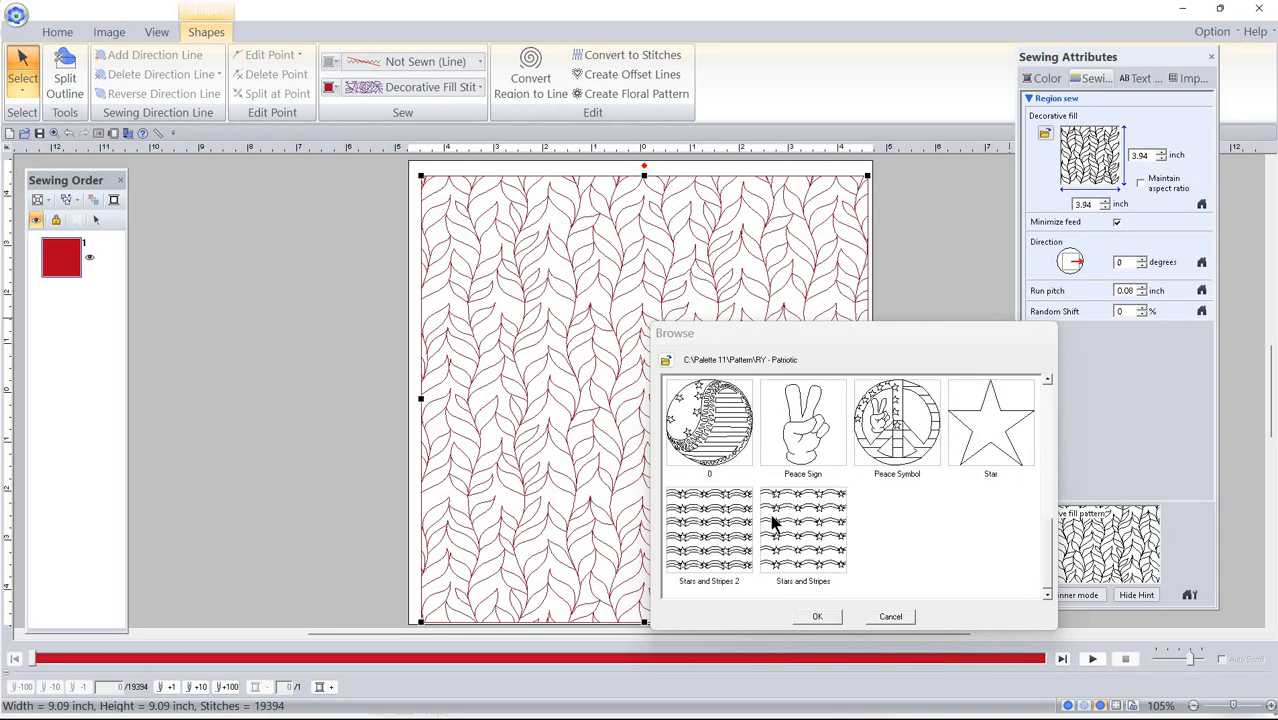
{"action": "left_click", "coordinate": [797, 552]}
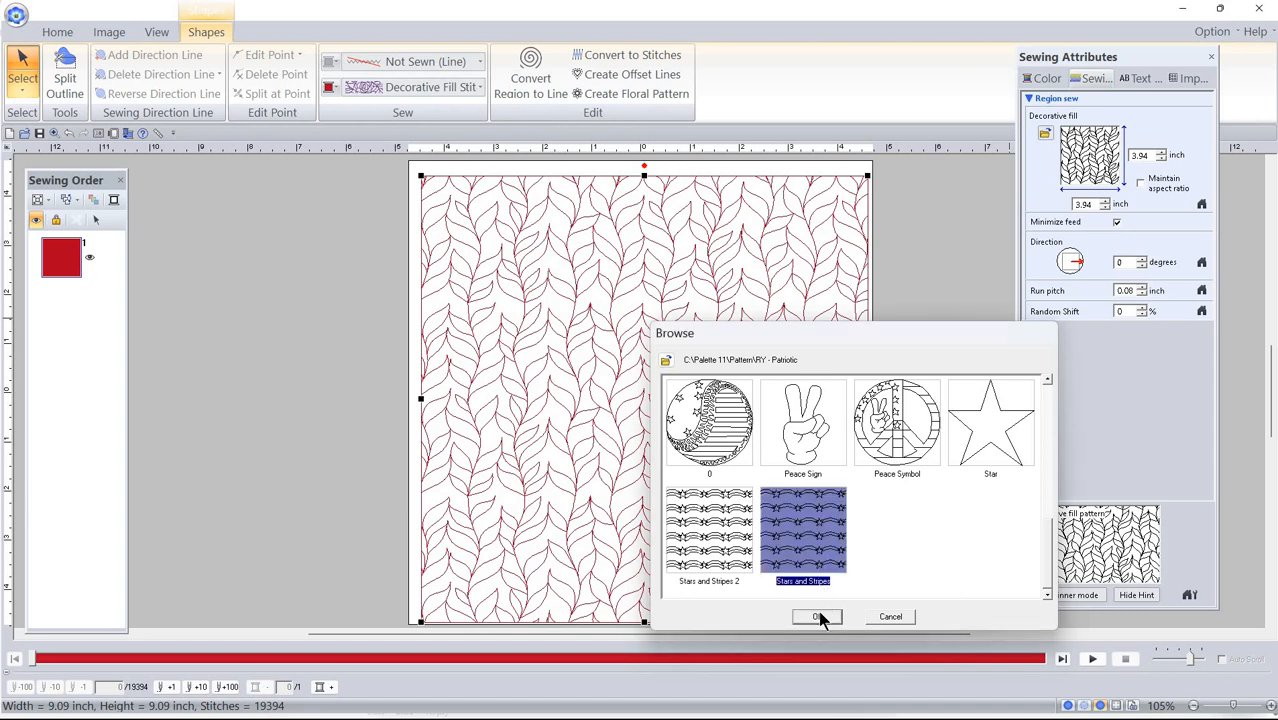
{"action": "left_click", "coordinate": [818, 617]}
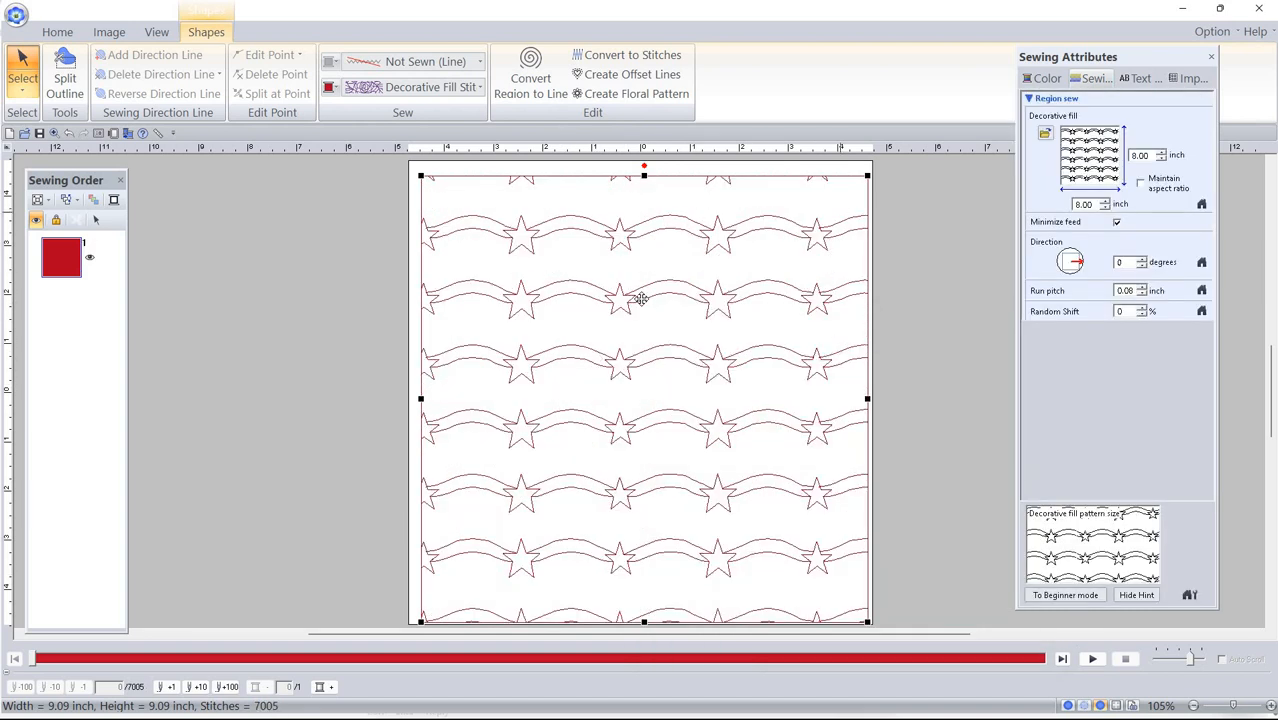
Step: Center the filled rectangle on the design page
{"action": "right_click", "coordinate": [642, 300]}
{"action": "left_click", "coordinate": [694, 445]}
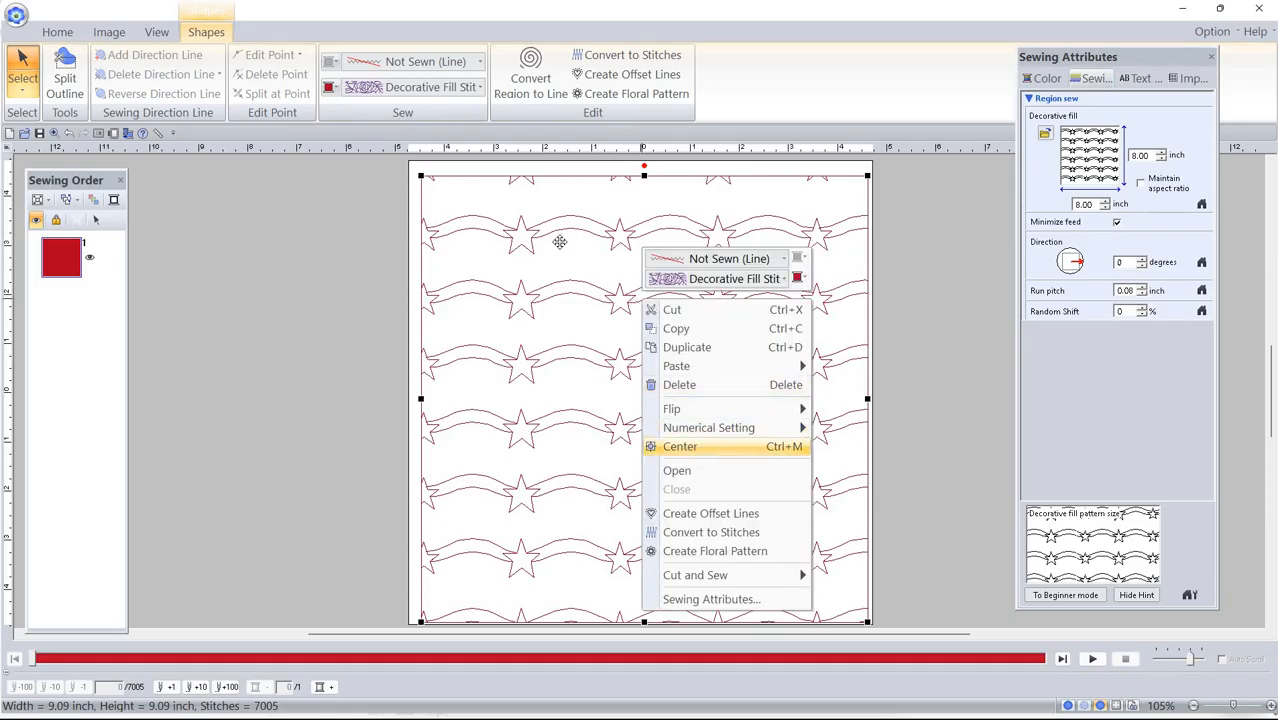
{"action": "right_click", "coordinate": [644, 289]}
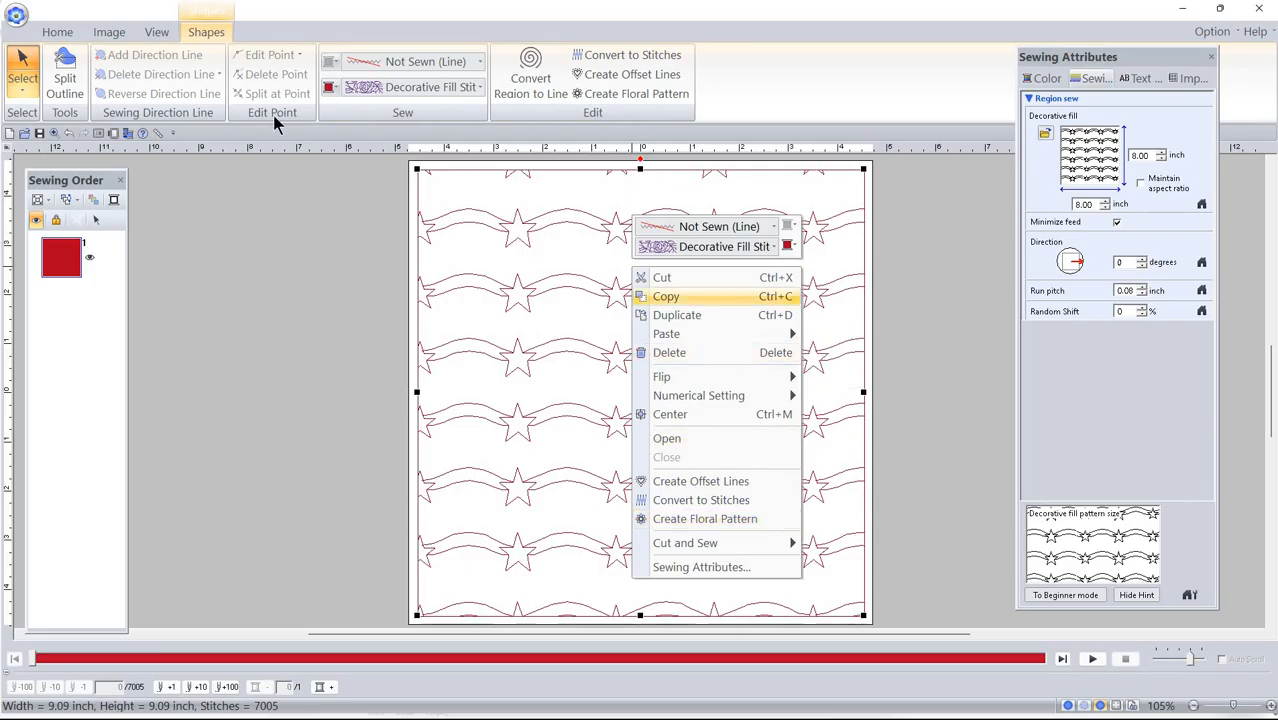
{"action": "left_click", "coordinate": [60, 35]}
{"action": "left_click", "coordinate": [156, 32]}
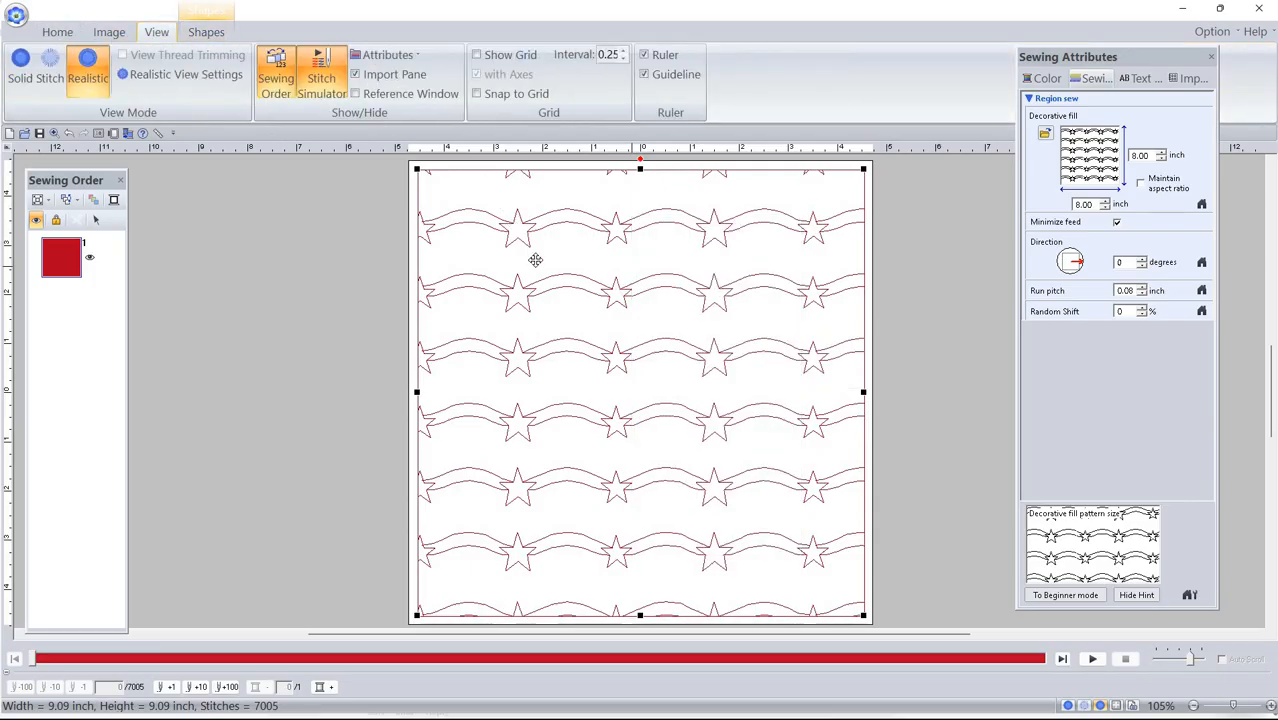
{"action": "right_click", "coordinate": [576, 287]}
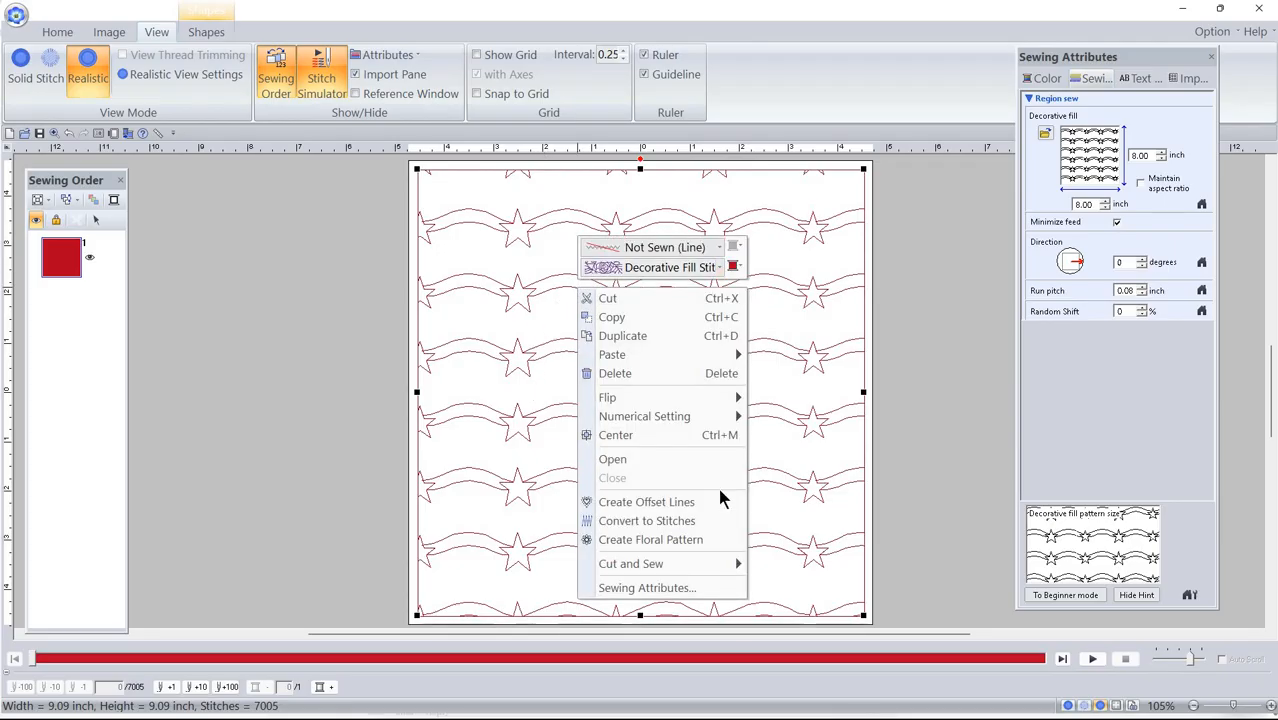
{"action": "left_click", "coordinate": [608, 434]}
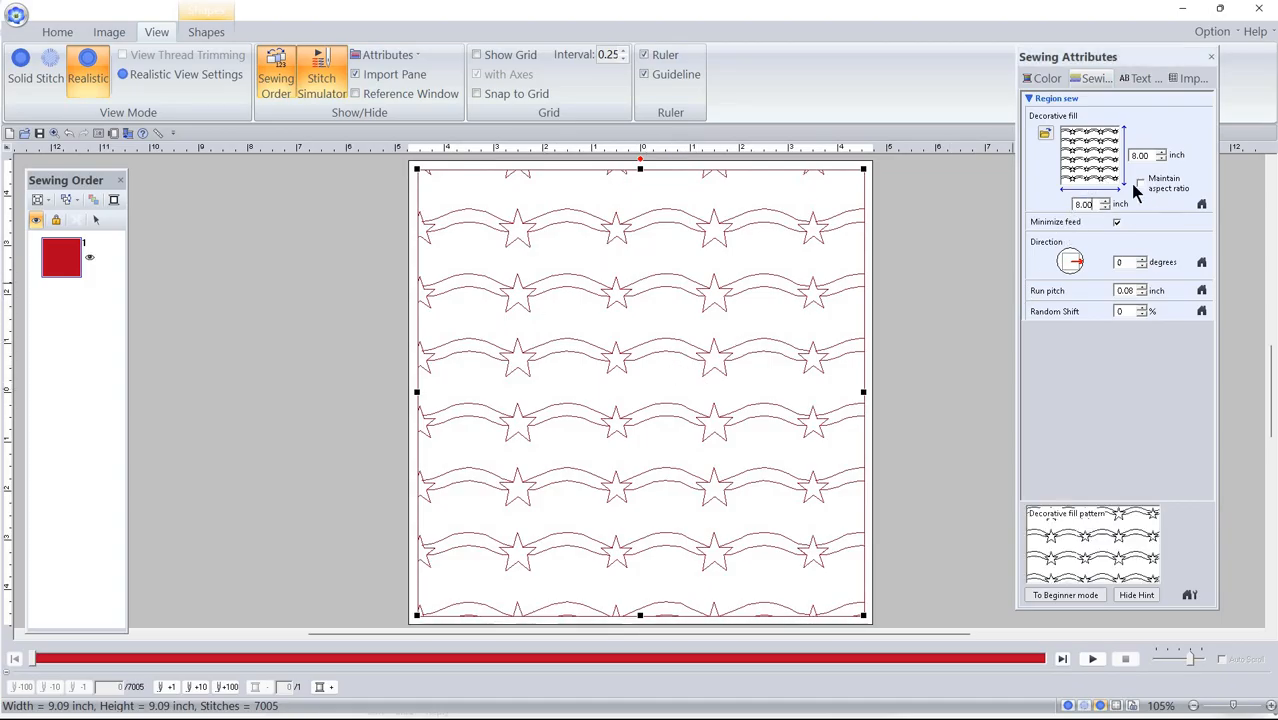
Step: Turn on Maintain aspect ratio for the decorative fill and set the pattern width to 6 inches
{"action": "key", "text": "Tab"}
{"action": "type", "text": "6"}
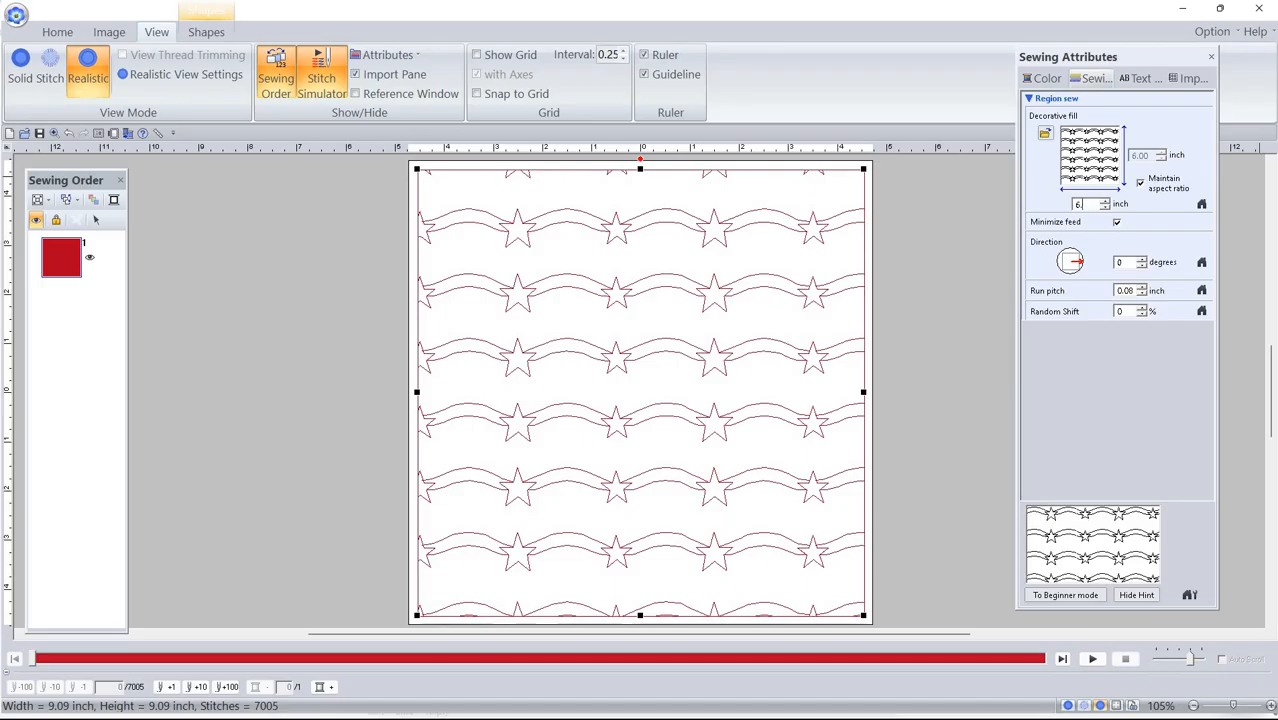
{"action": "key", "text": "Return"}
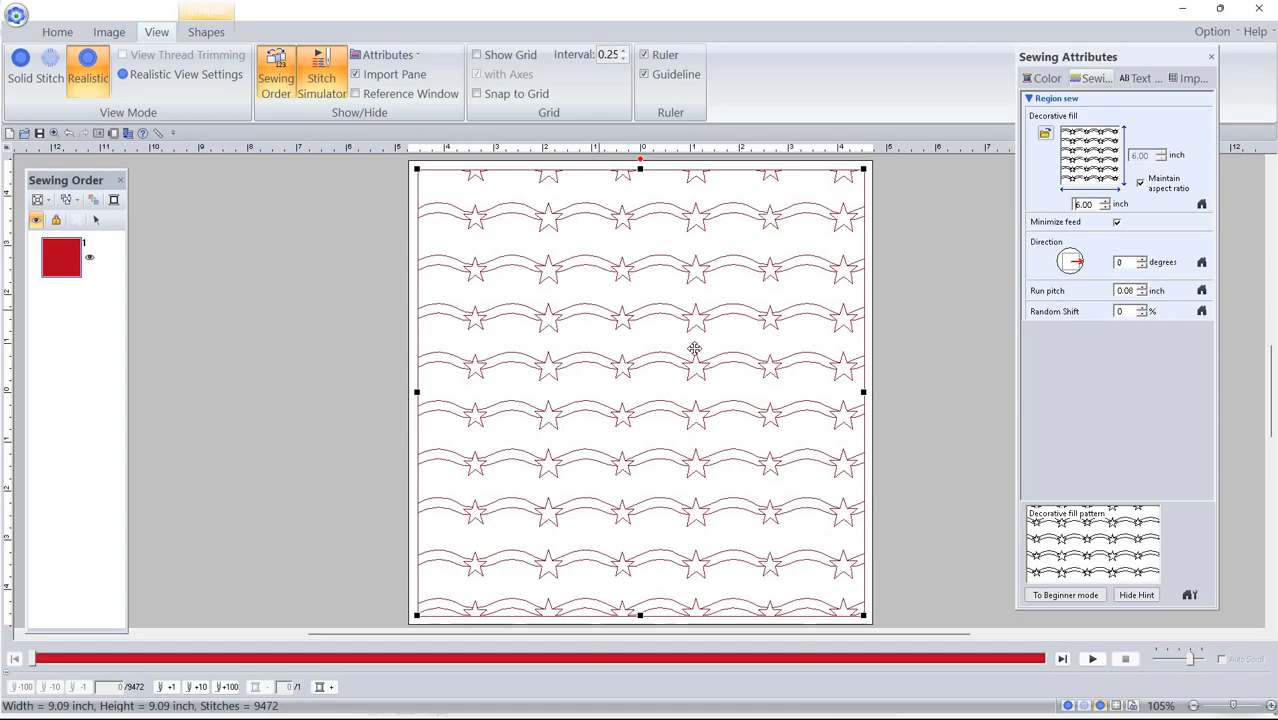
Step: Set the decorative fill pattern's width to 1.5 inches
{"action": "left_click", "coordinate": [1092, 205]}
{"action": "key", "text": "shift+Left"}
{"action": "key", "text": "shift+Left"}
{"action": "key", "text": "shift+Left"}
{"action": "key", "text": "shift+Left"}
{"action": "type", "text": "1.5"}
{"action": "key", "text": "Return"}
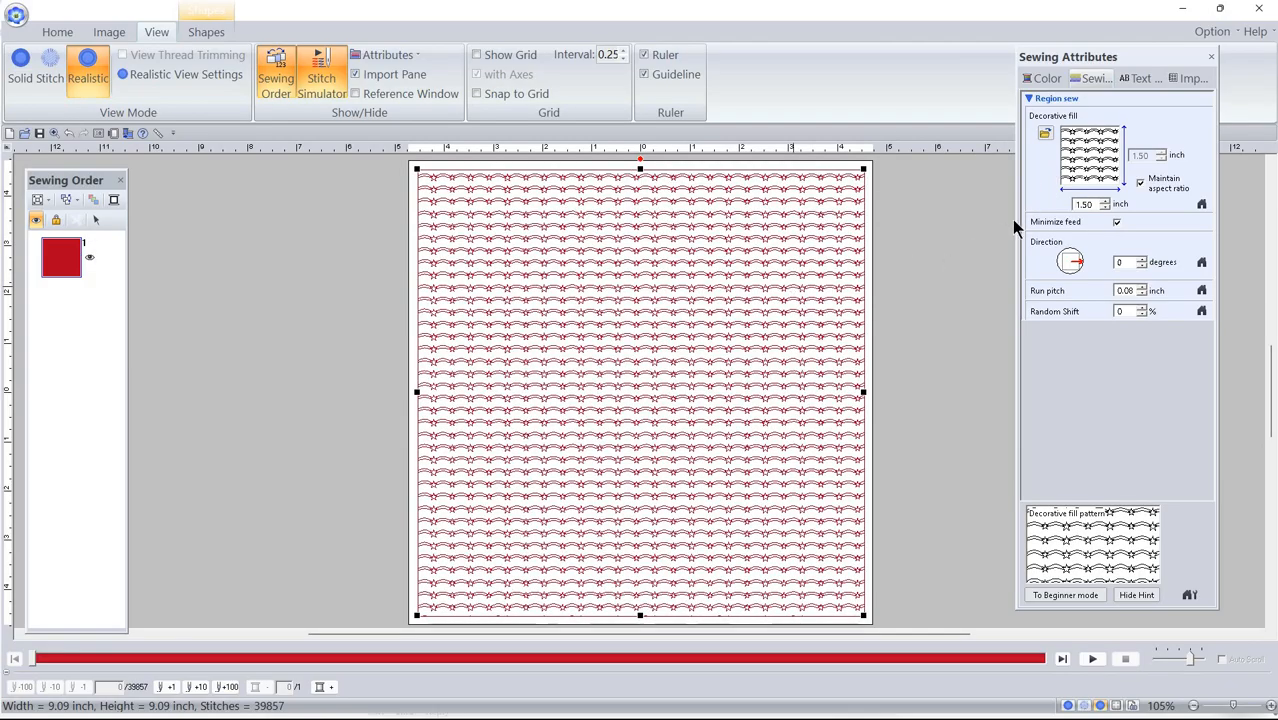
Step: Set the decorative fill pattern's width to 8.0 inches
{"action": "key", "text": "shift+Left"}
{"action": "key", "text": "shift+Left"}
{"action": "key", "text": "shift+Left"}
{"action": "key", "text": "shift+Left"}
{"action": "type", "text": "8.0"}
{"action": "key", "text": "Return"}
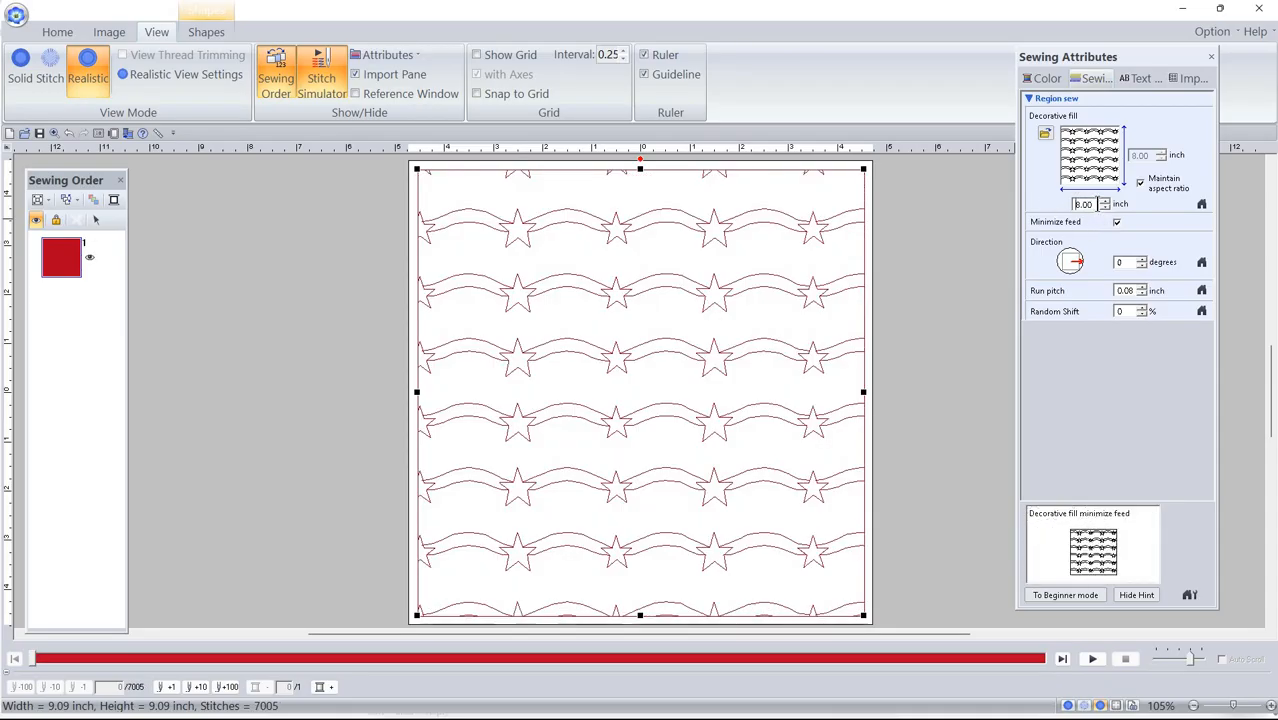
Step: Set the decorative fill's pattern width to 6.00 inches and its run pitch to 0.11 inch
{"action": "double_click", "coordinate": [1085, 204]}
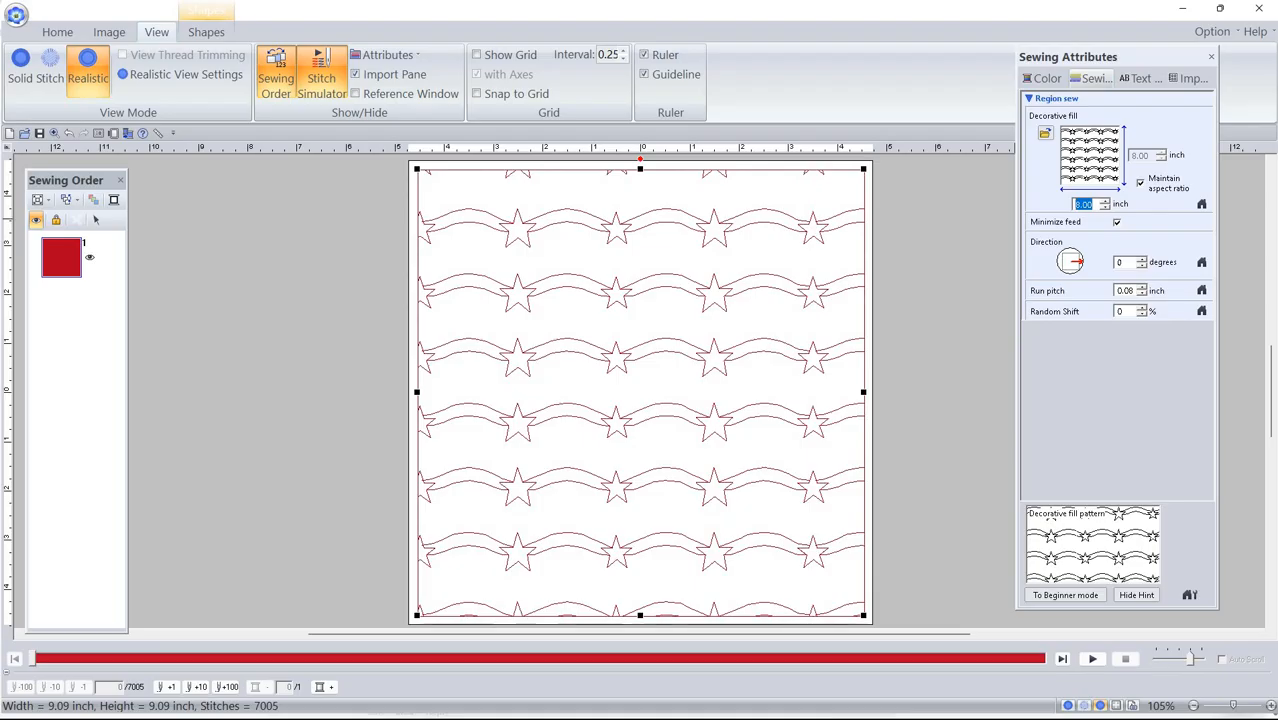
{"action": "type", "text": "6.0"}
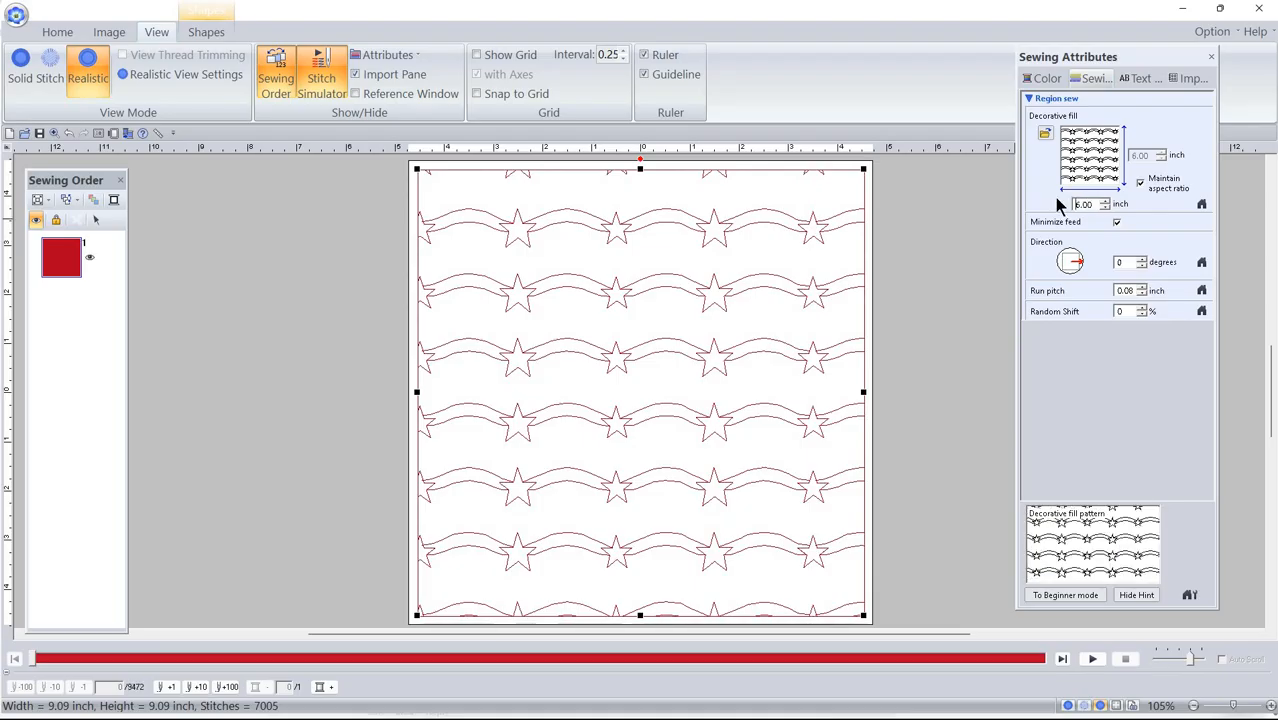
{"action": "key", "text": "Return"}
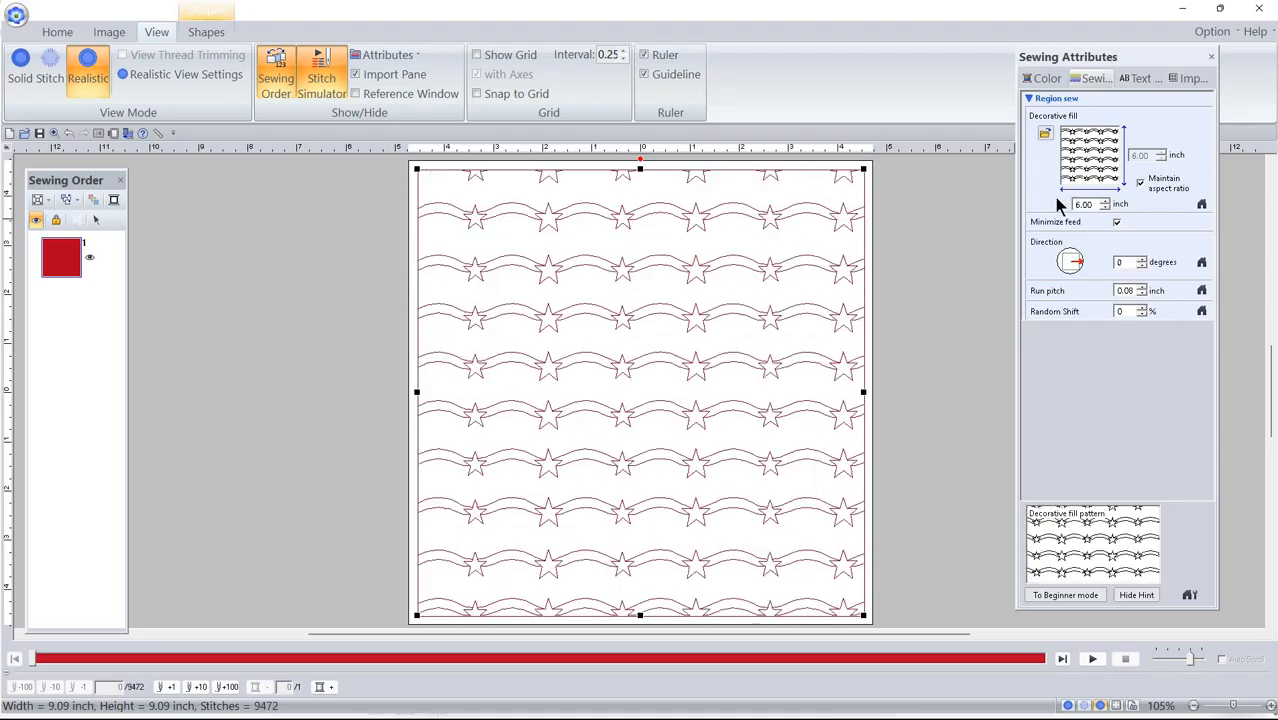
{"action": "left_click", "coordinate": [1141, 287]}
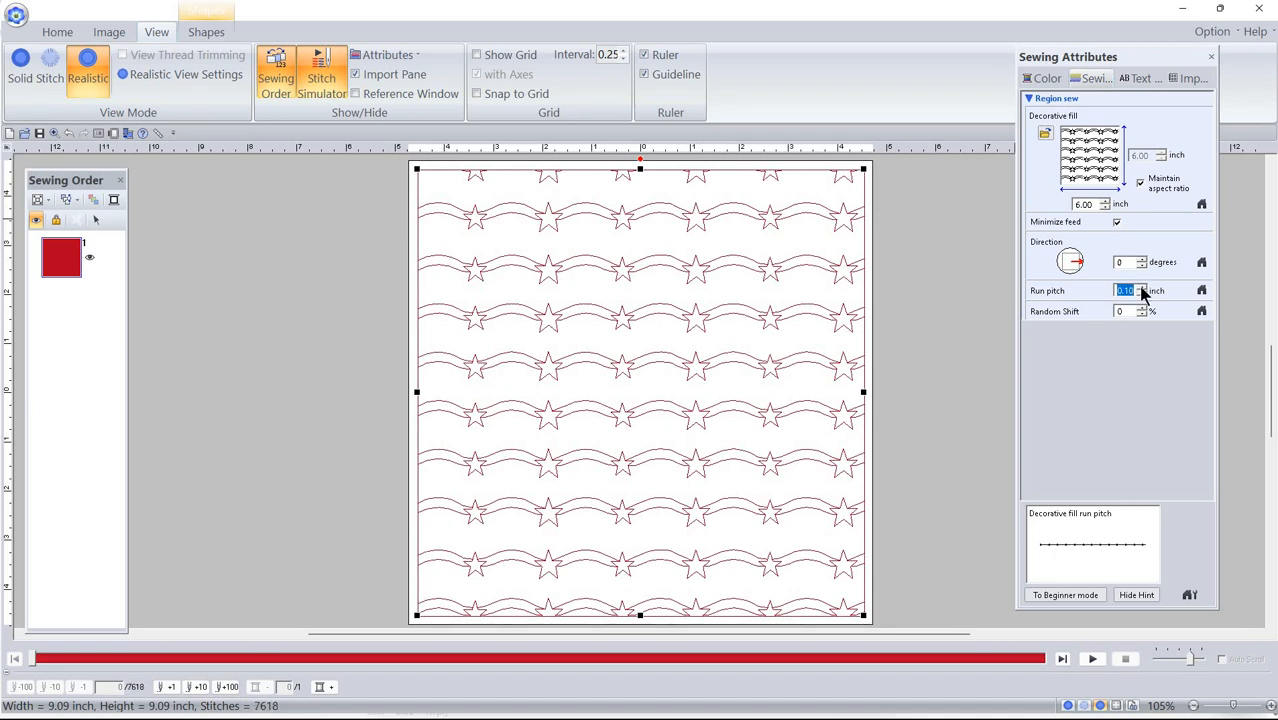
{"action": "left_click", "coordinate": [1141, 287]}
Step: Switch to point editing and nudge the decorative fill's origin point upward to reposition the star rows within the square
{"action": "left_click", "coordinate": [57, 33]}
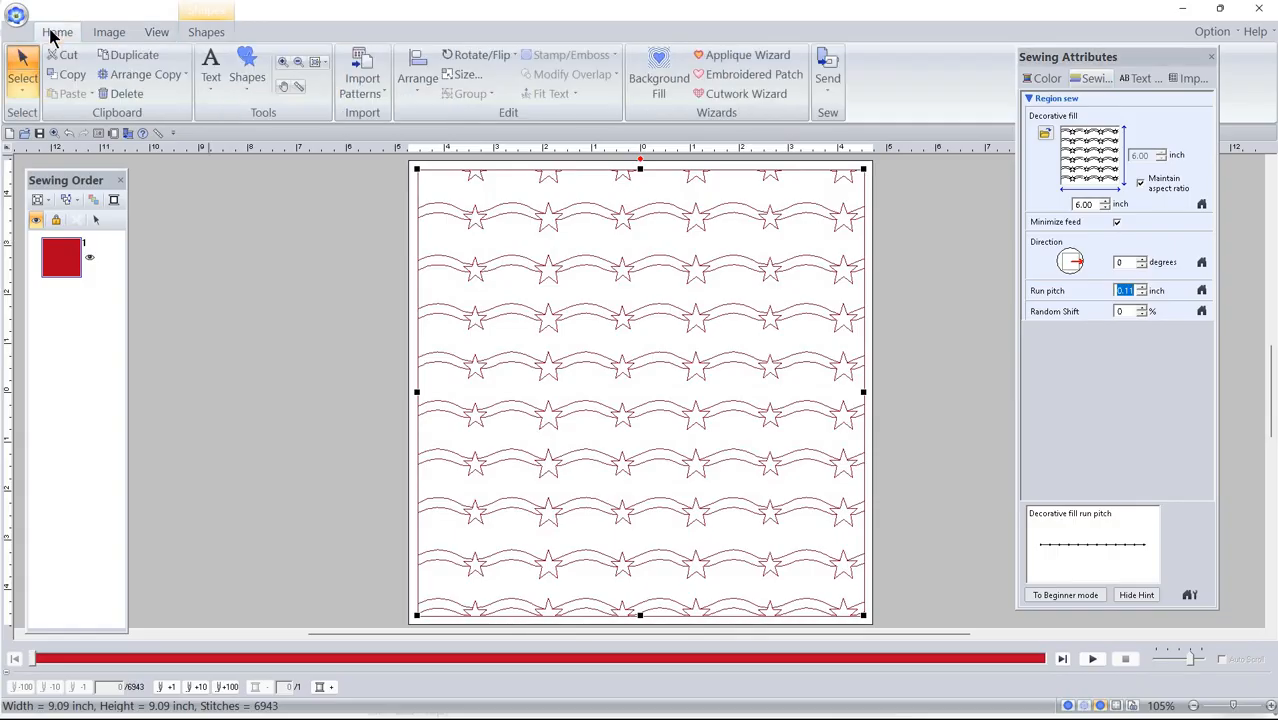
{"action": "left_click", "coordinate": [29, 98]}
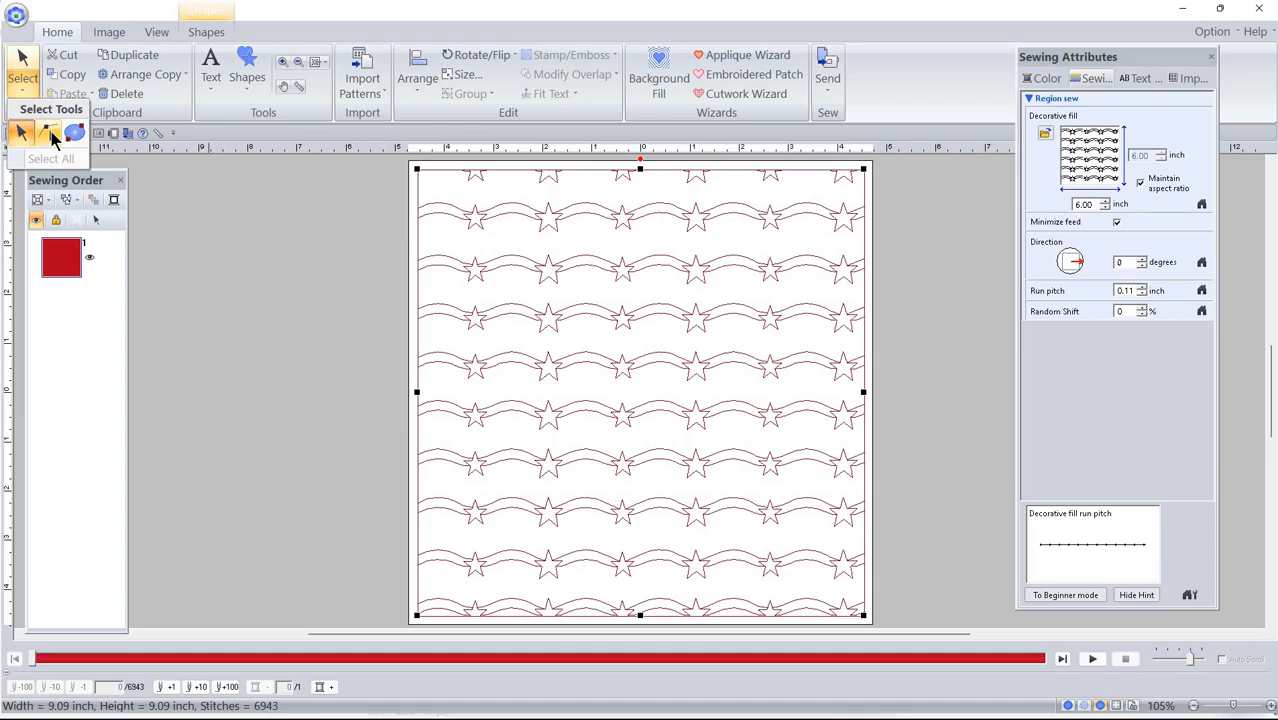
{"action": "left_click", "coordinate": [52, 135]}
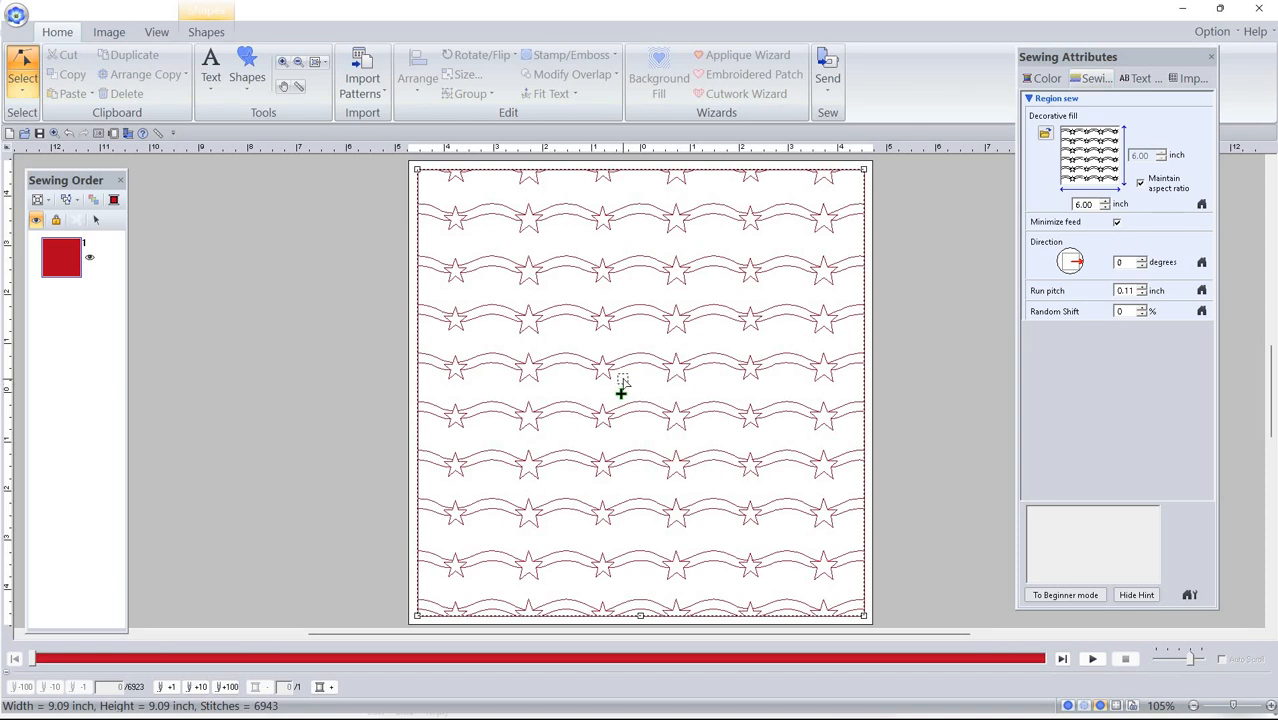
{"action": "left_click_drag", "start_coordinate": [622, 381], "coordinate": [622, 374]}
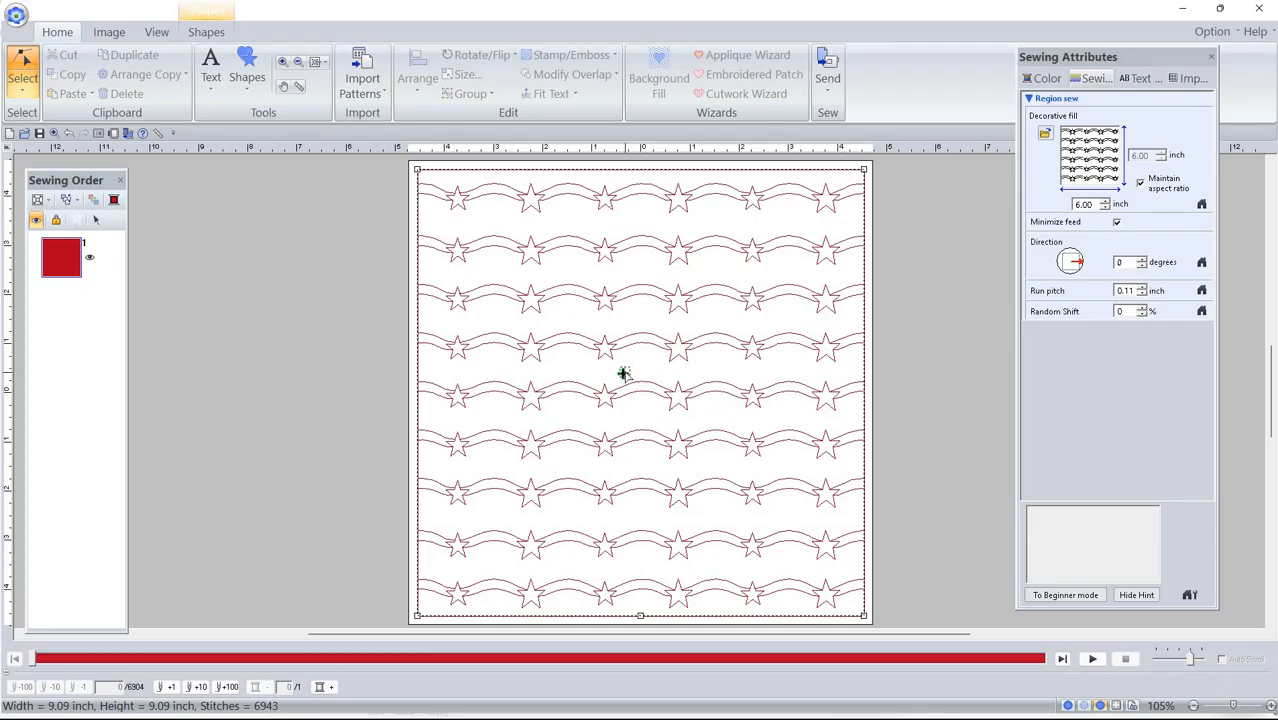
{"action": "left_click_drag", "start_coordinate": [622, 374], "coordinate": [621, 372]}
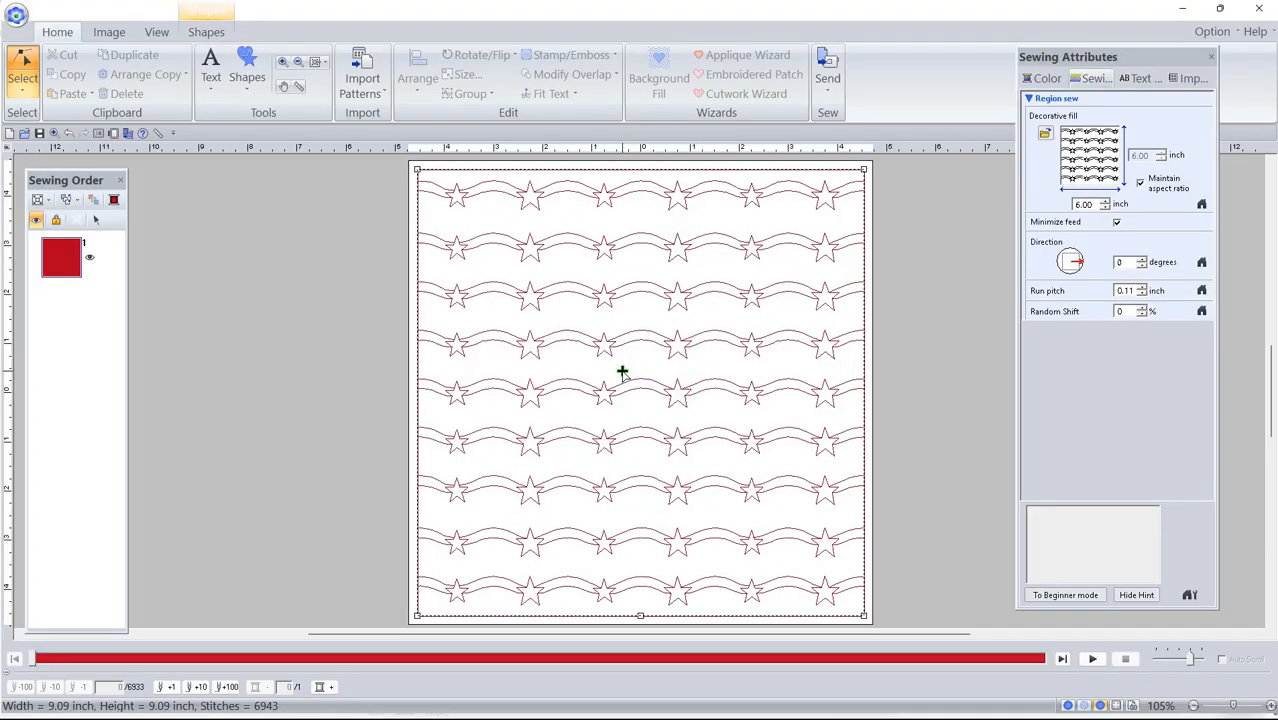
Step: Try moving the decorative fill's origin point to other places inside the square to shift the star rows
{"action": "left_click", "coordinate": [484, 362]}
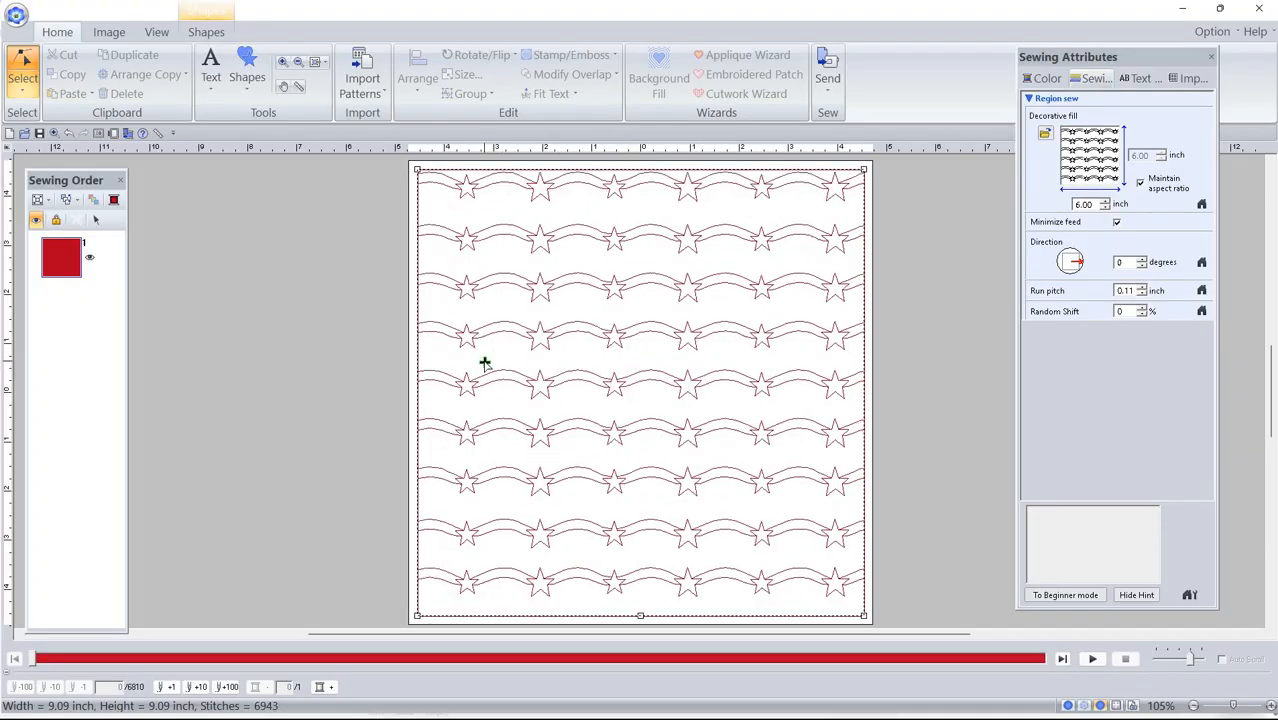
{"action": "left_click", "coordinate": [596, 410]}
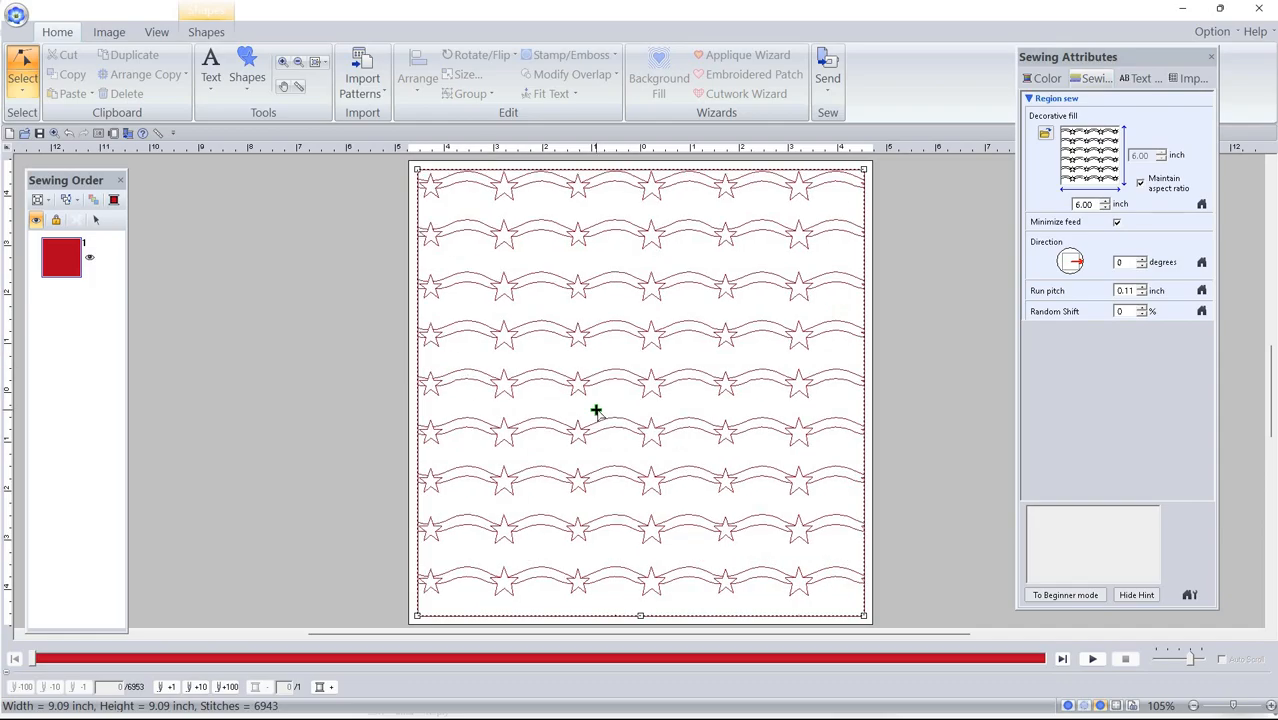
{"action": "left_click", "coordinate": [639, 415]}
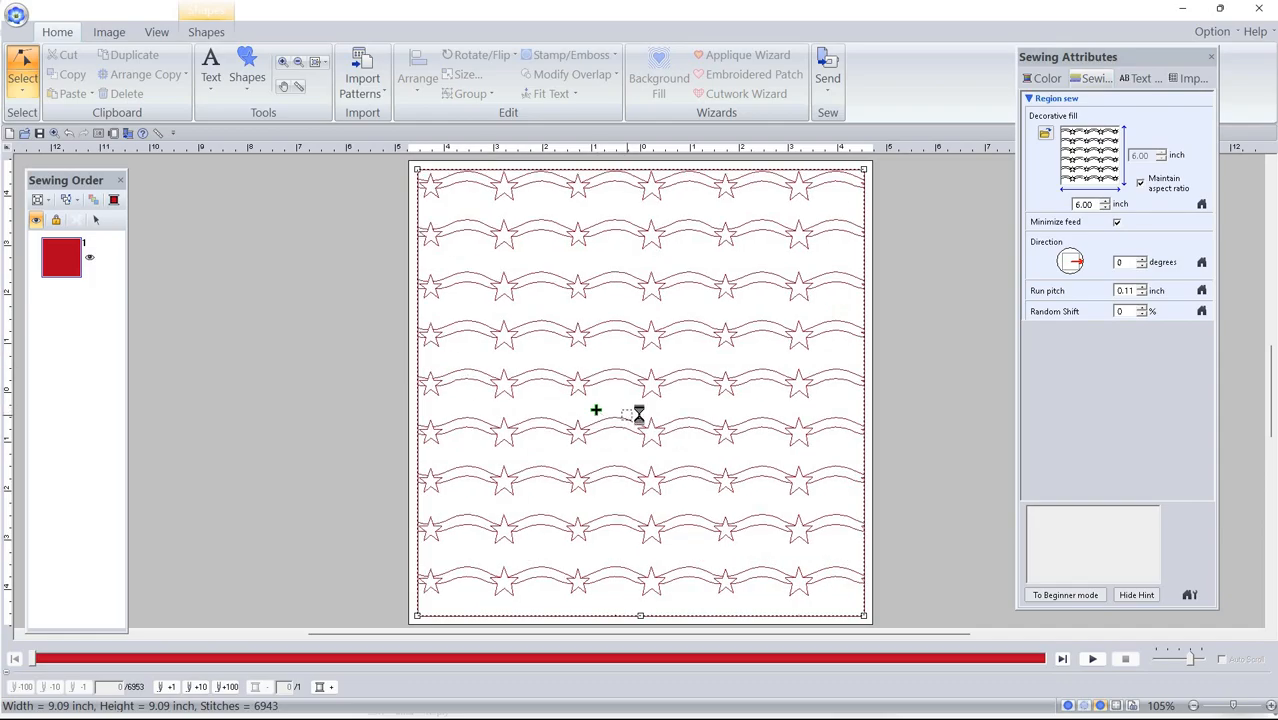
Step: Undo the last moves of the decorative fill's origin point
{"action": "left_click", "coordinate": [68, 131]}
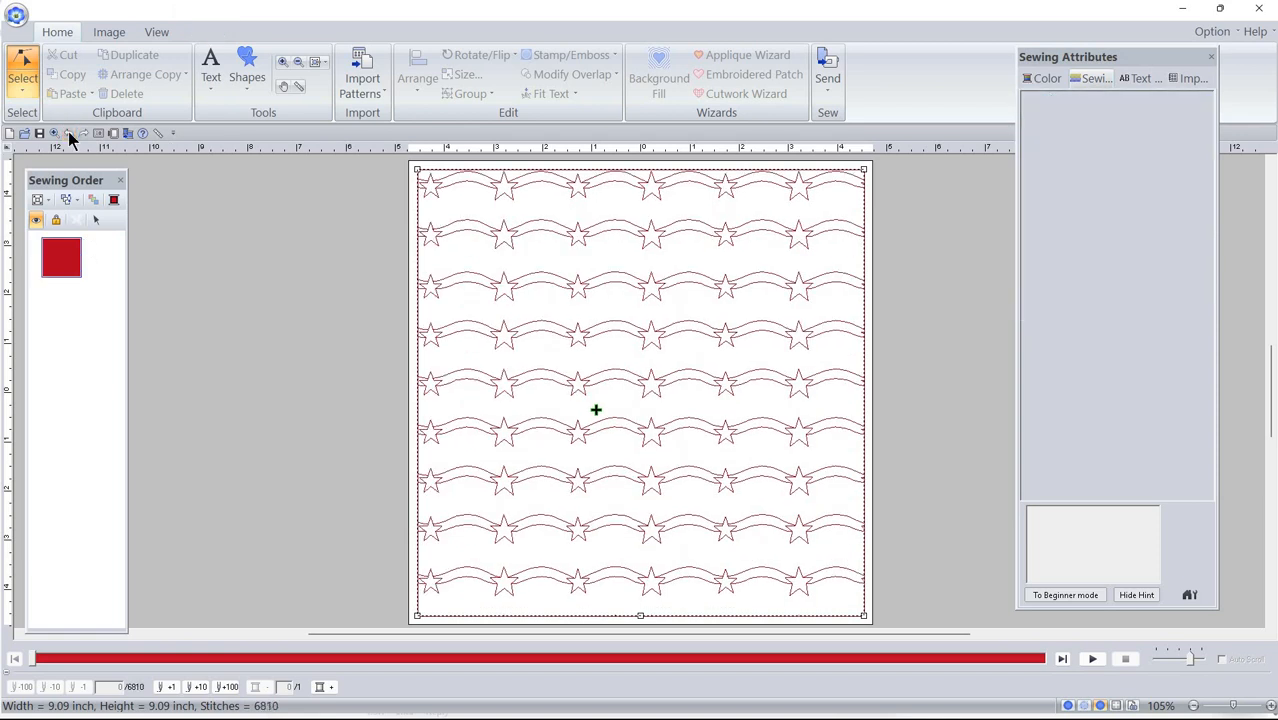
{"action": "left_click", "coordinate": [68, 131]}
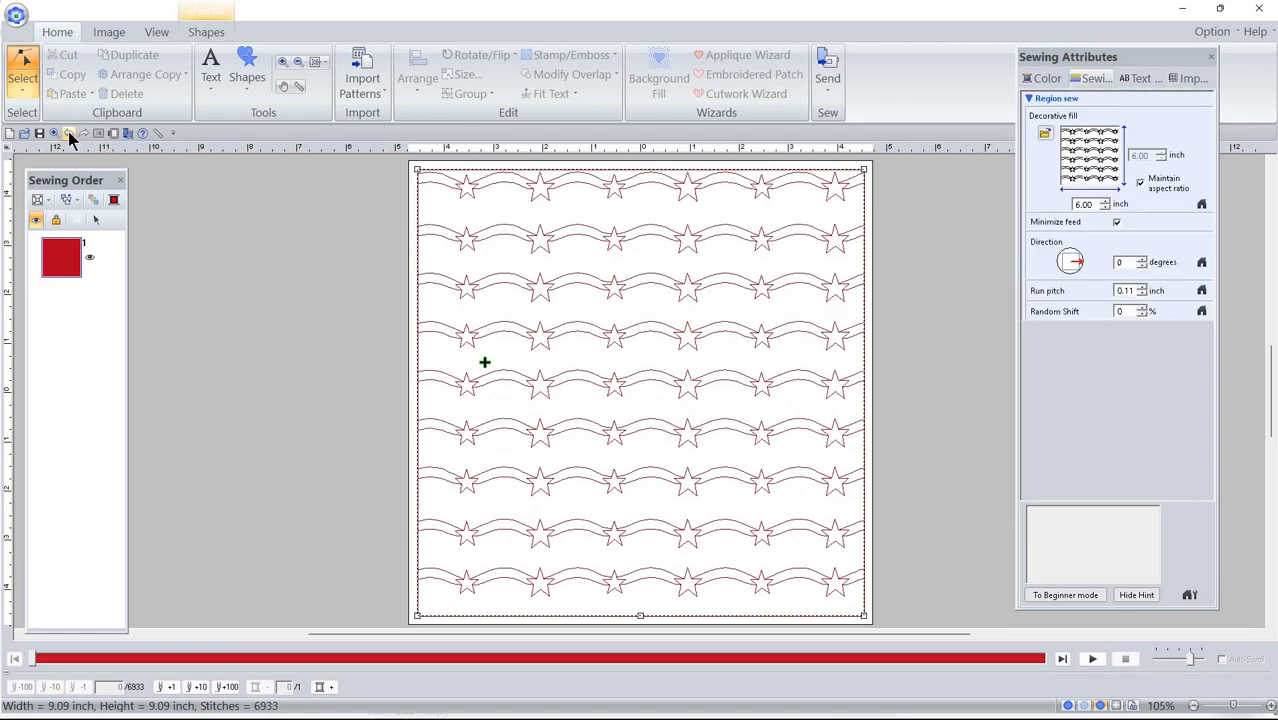
{"action": "left_click", "coordinate": [622, 371]}
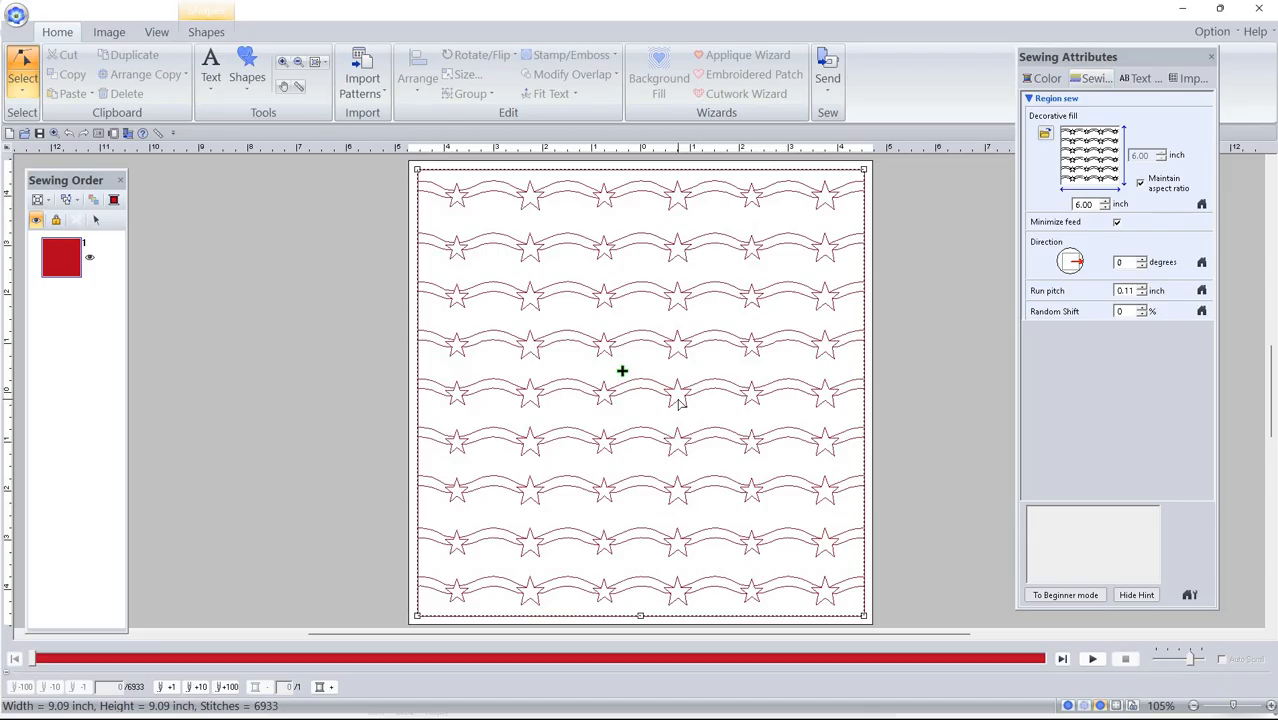
Step: Apply the 0 - RY USA 01 pattern from the RY - Patriotic folder as decorative fill and slightly shift its origin point
{"action": "mouse_move", "coordinate": [1083, 174]}
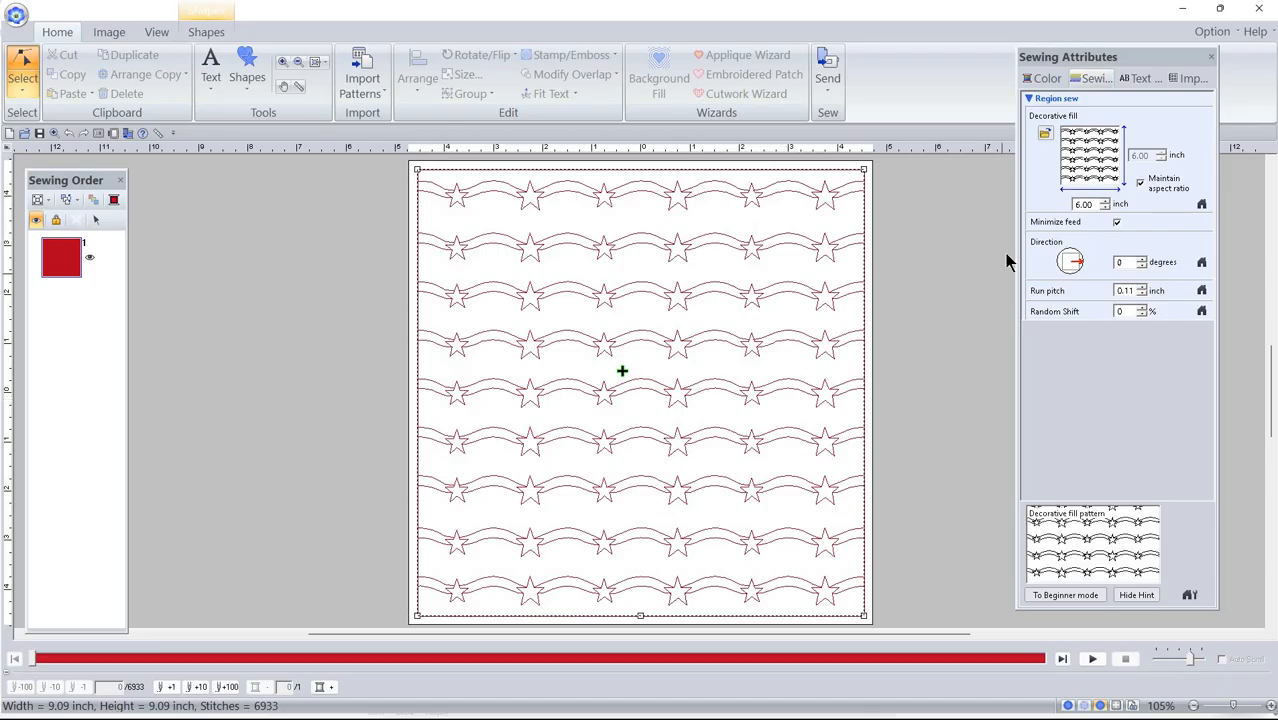
{"action": "scroll", "coordinate": [870, 516], "scroll_direction": "down", "scroll_amount": 2}
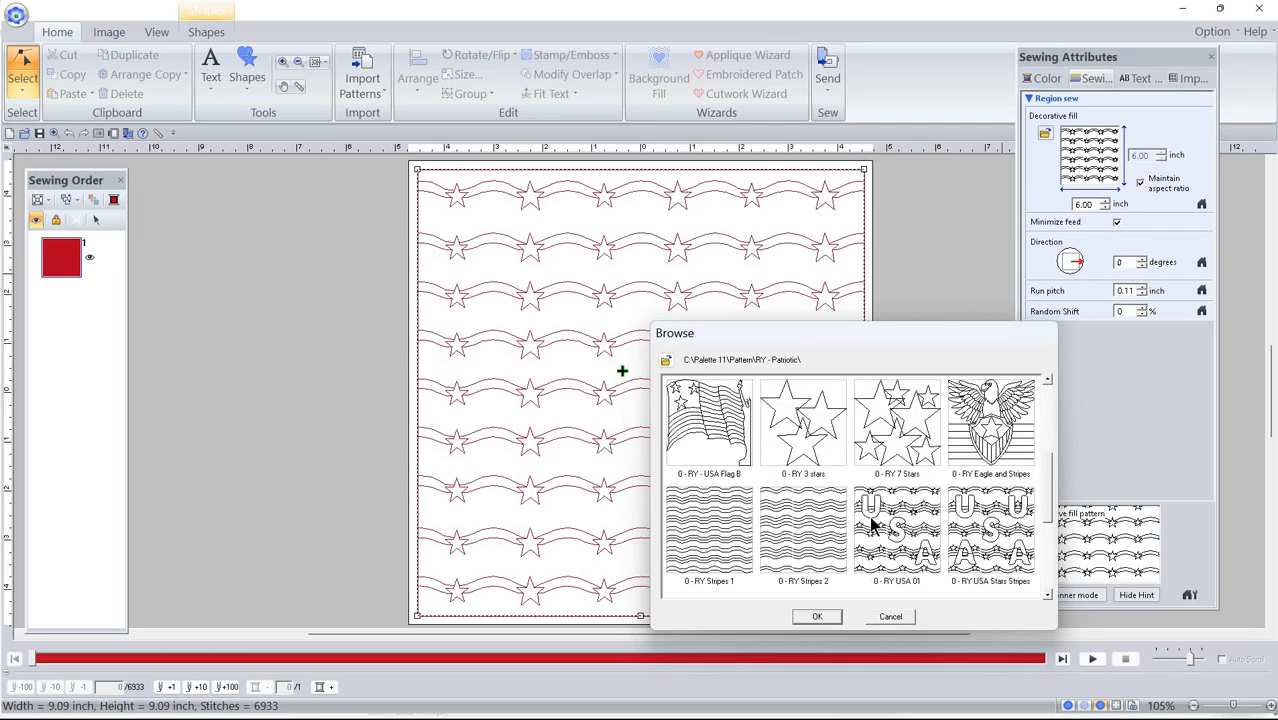
{"action": "scroll", "coordinate": [870, 514], "scroll_direction": "down", "scroll_amount": 1}
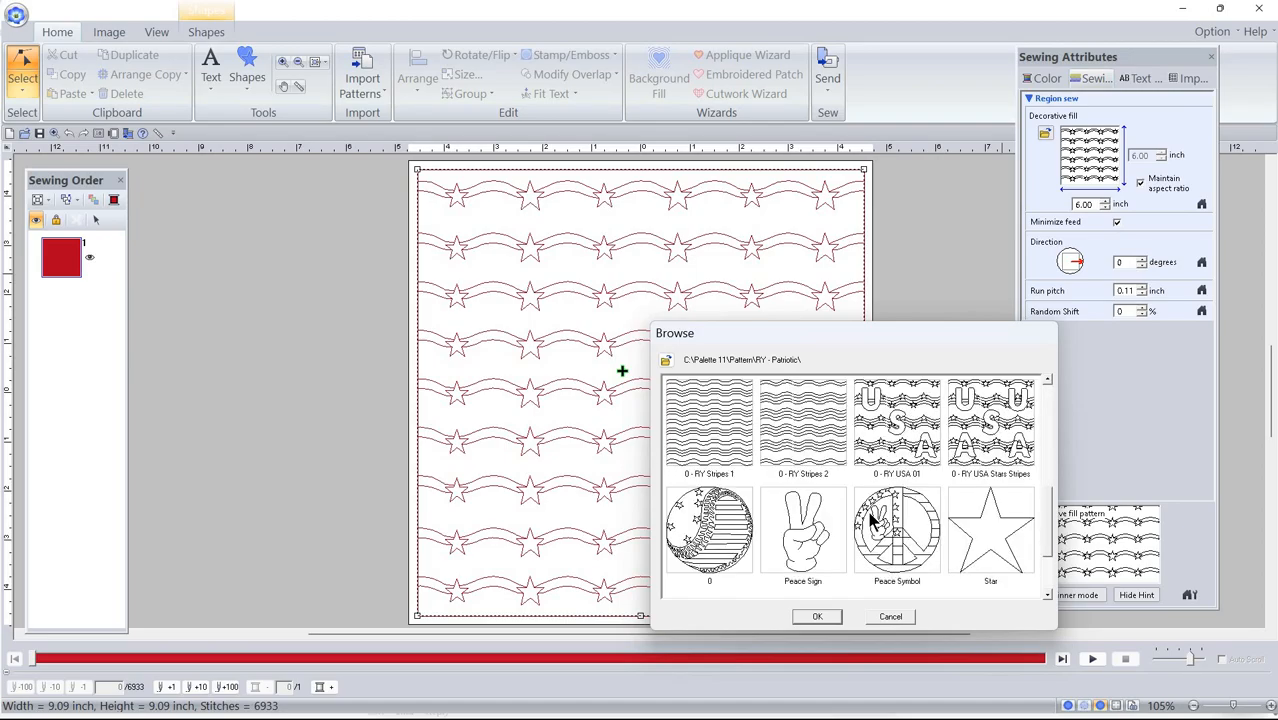
{"action": "left_click", "coordinate": [897, 437]}
{"action": "left_click", "coordinate": [817, 616]}
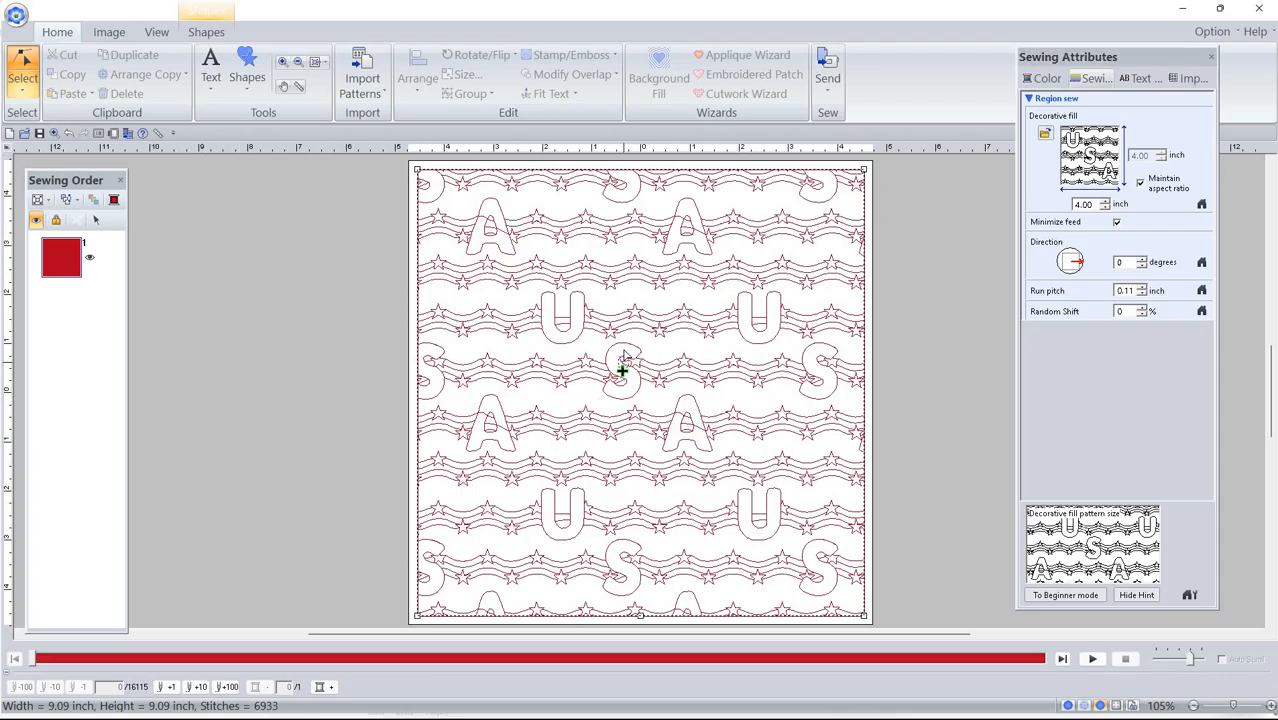
{"action": "left_click_drag", "start_coordinate": [622, 370], "coordinate": [619, 328]}
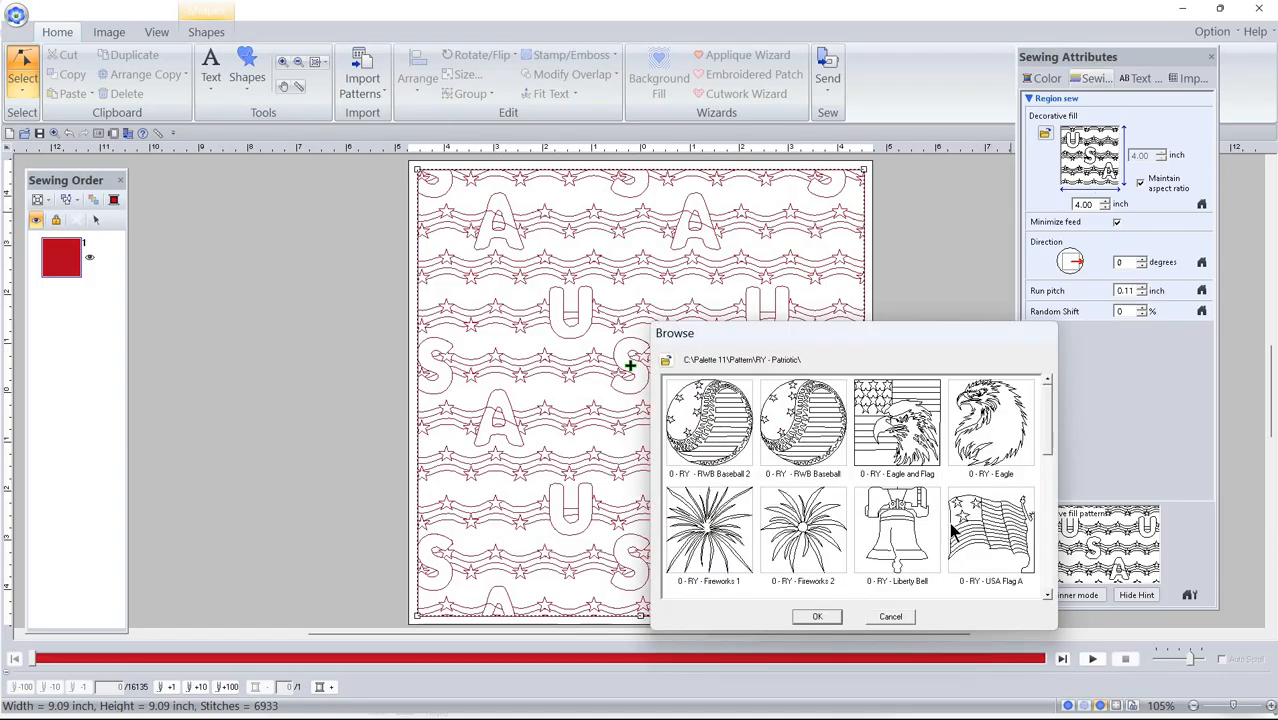
Step: Replace the decorative fill pattern with 0 - RY USA Stars Stripes from the RY - Patriotic folder
{"action": "scroll", "coordinate": [948, 520], "scroll_direction": "down", "scroll_amount": 5}
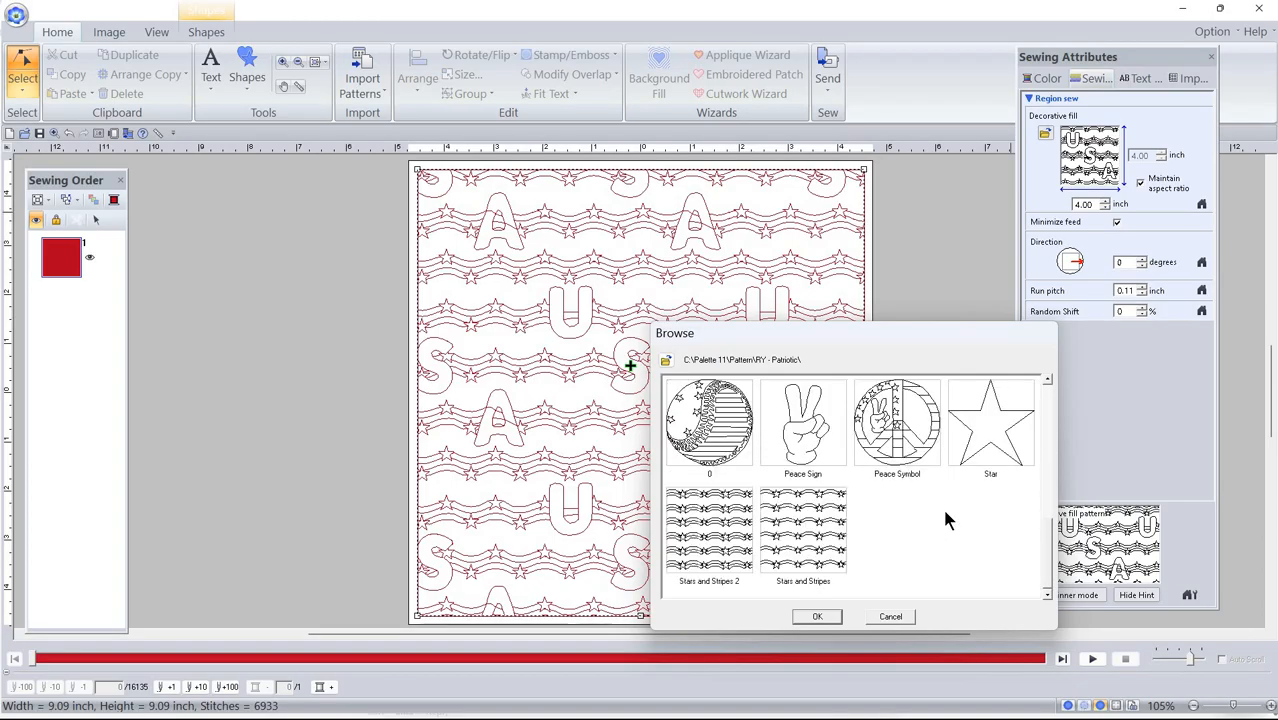
{"action": "scroll", "coordinate": [945, 512], "scroll_direction": "up", "scroll_amount": 2}
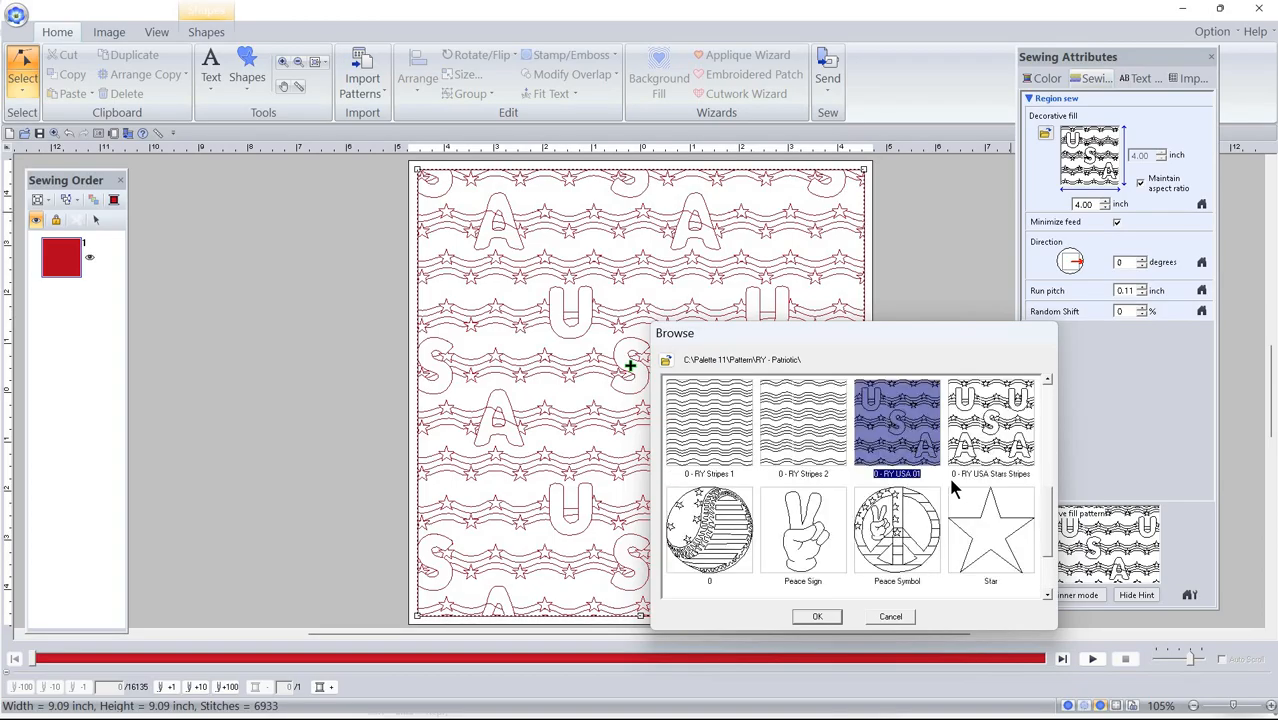
{"action": "left_click", "coordinate": [817, 616]}
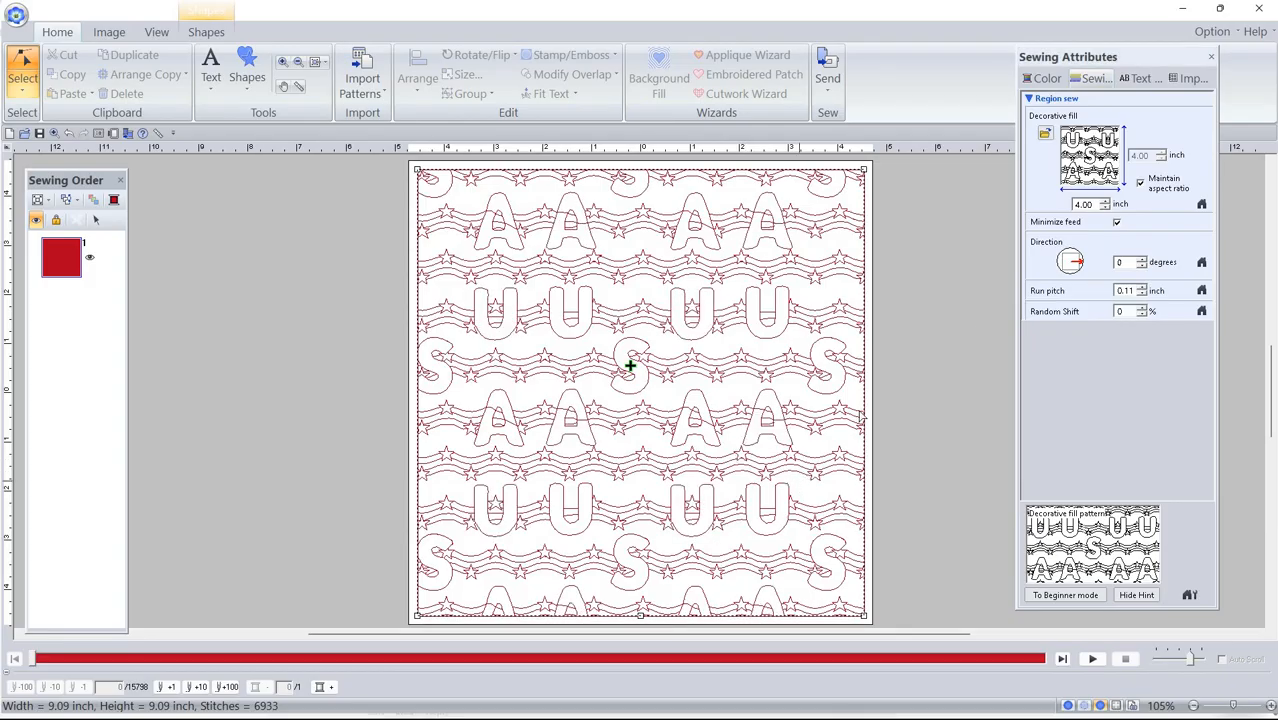
Step: Replace the decorative fill pattern with Peace Symbol from the RY - Patriotic folder
{"action": "left_click", "coordinate": [1066, 190]}
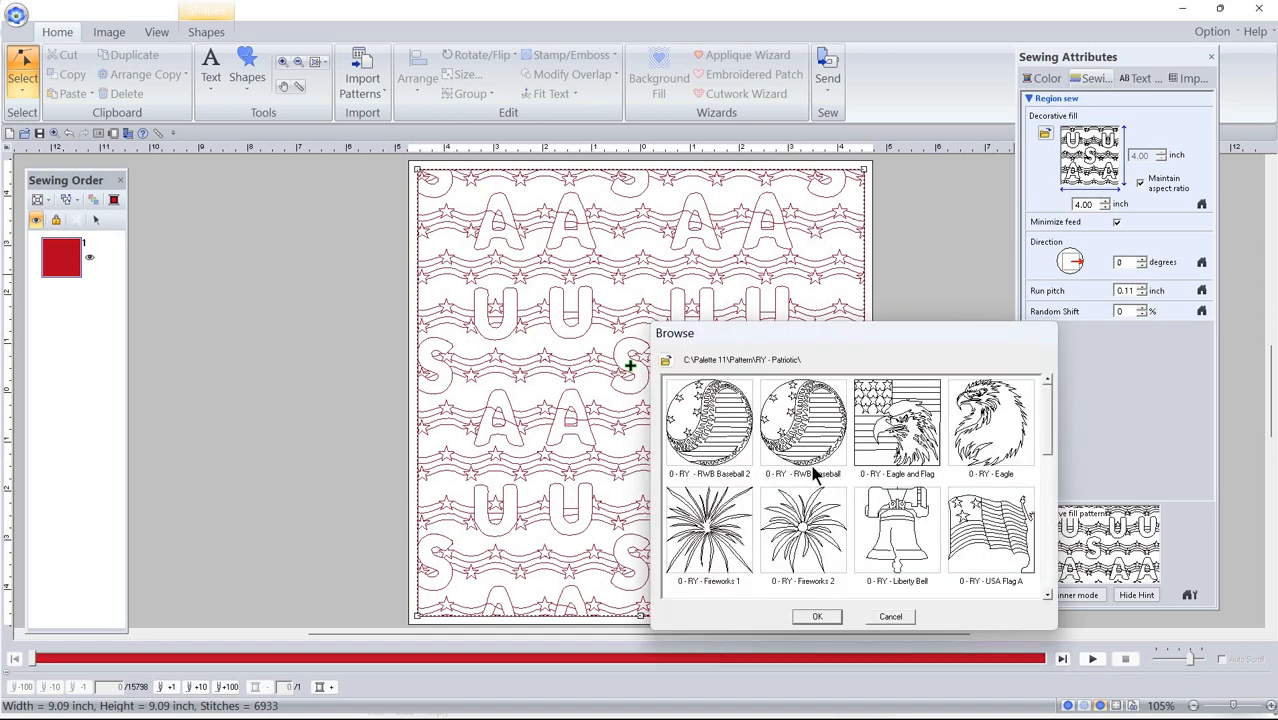
{"action": "scroll", "coordinate": [793, 485], "scroll_direction": "down", "scroll_amount": 5}
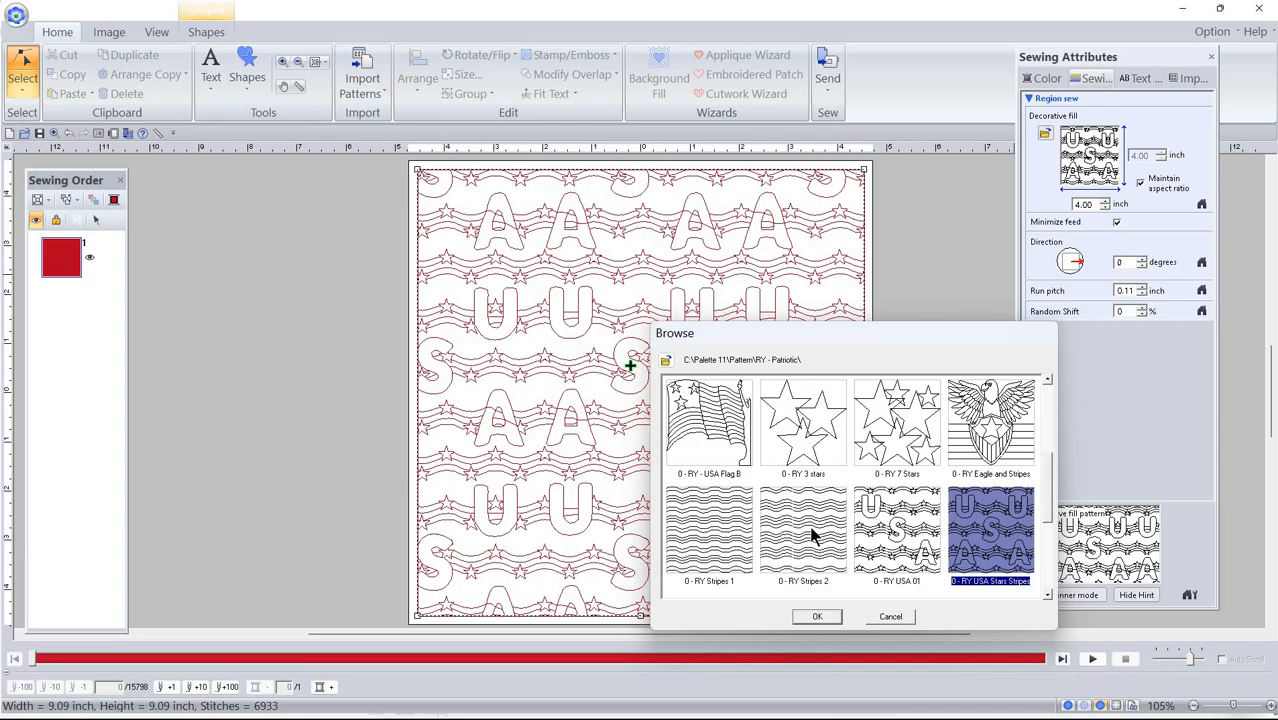
{"action": "scroll", "coordinate": [812, 535], "scroll_direction": "down", "scroll_amount": 2}
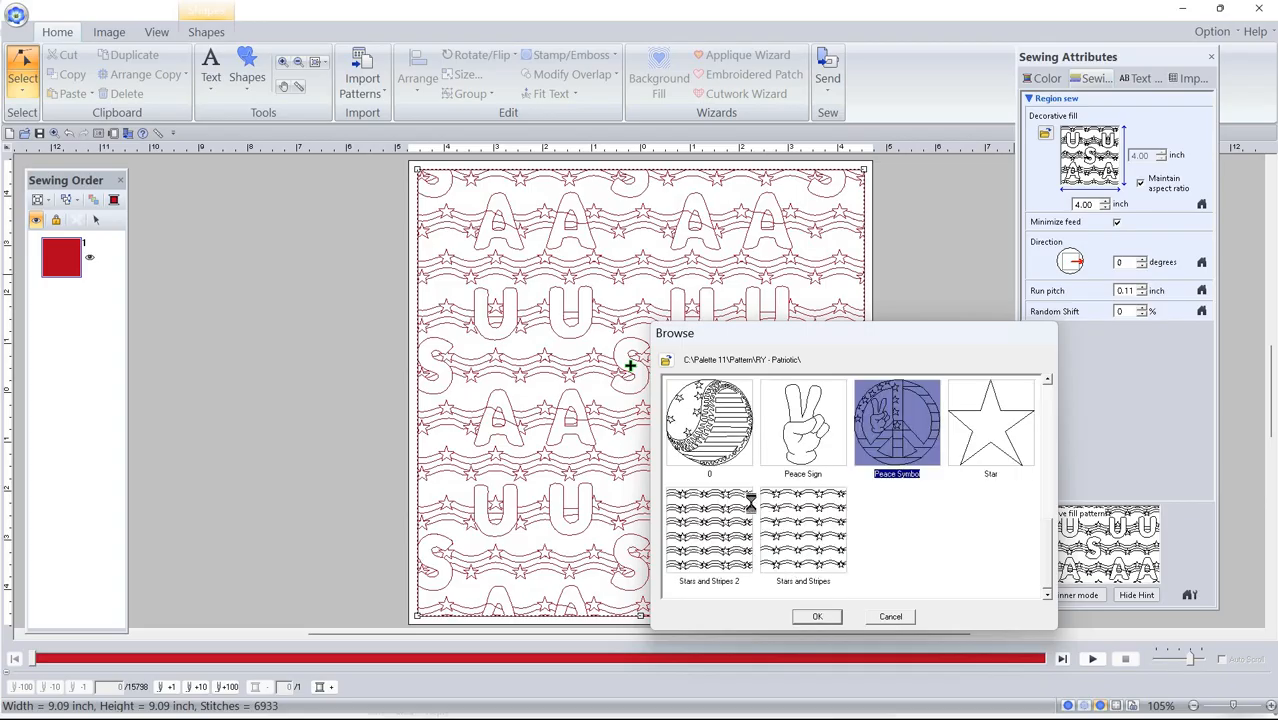
{"action": "left_click", "coordinate": [818, 616]}
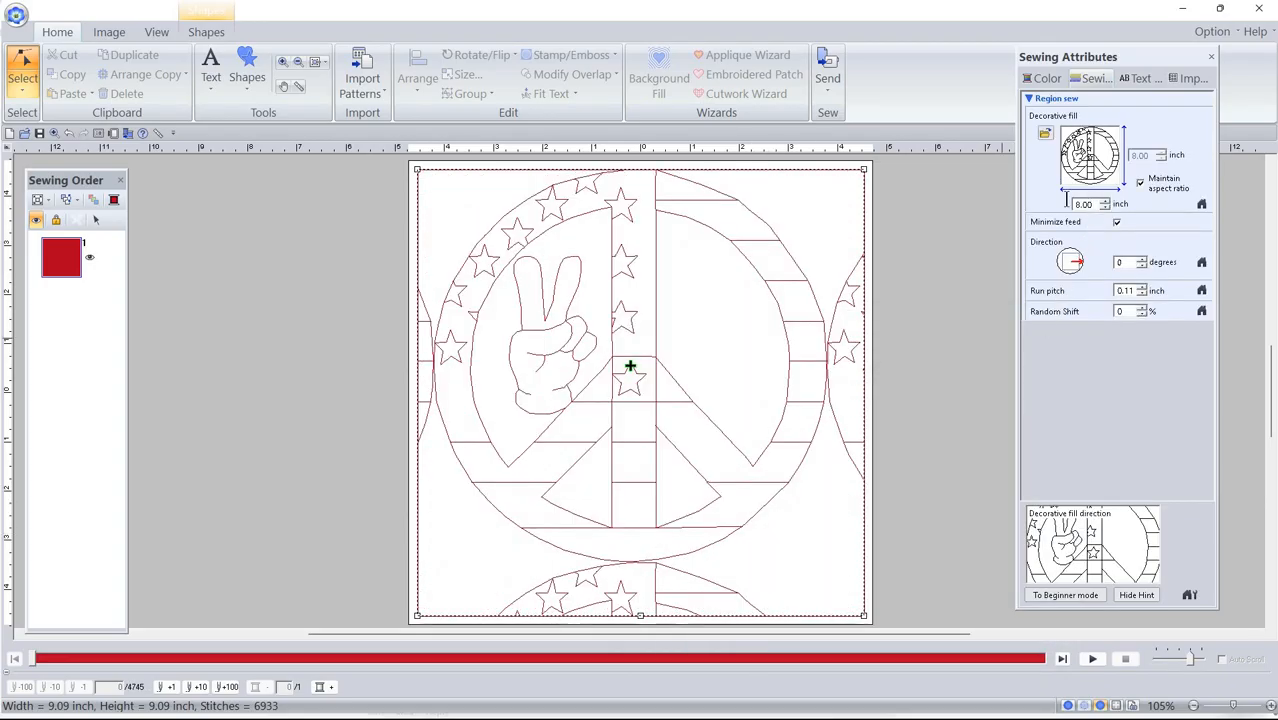
Step: Set the Peace Symbol fill's pattern width to 2.50 inches
{"action": "left_click_drag", "start_coordinate": [1094, 204], "coordinate": [1042, 193]}
{"action": "type", "text": "2.50"}
{"action": "key", "text": "Return"}
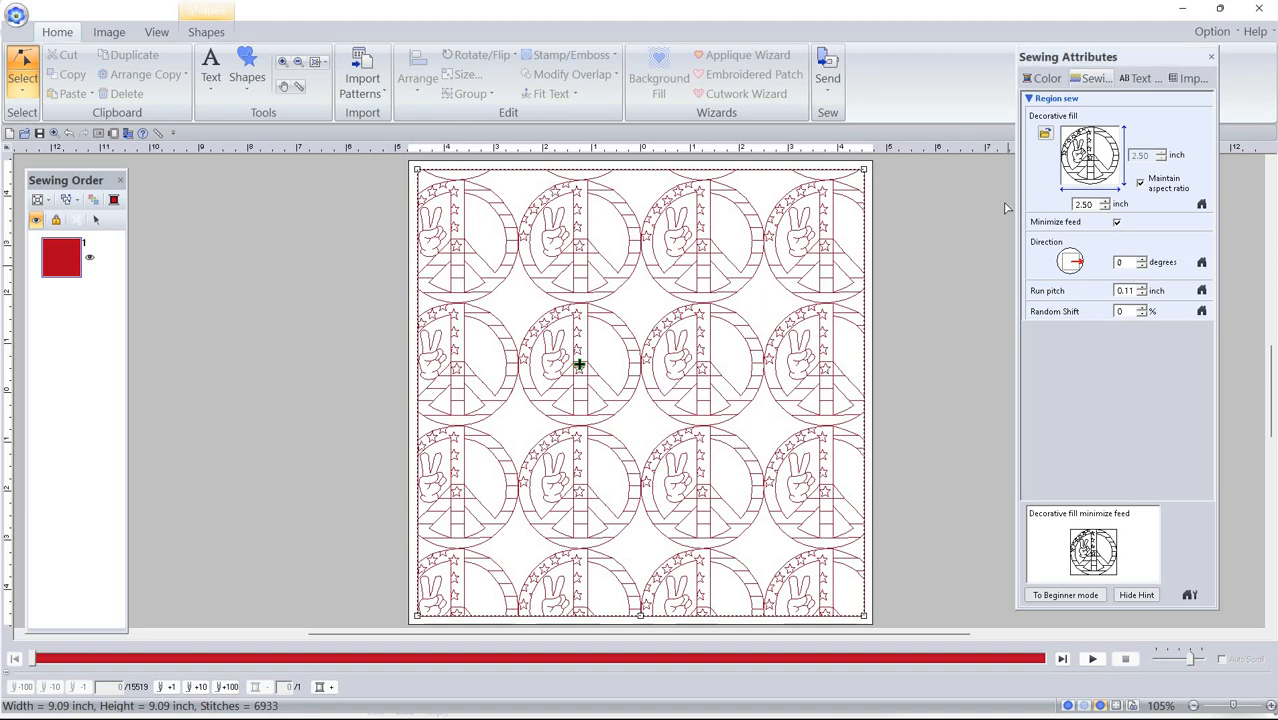
Step: Set the Peace Symbol fill's pattern width to 2.20 inches and nudge its origin point slightly toward the square's centre
{"action": "double_click", "coordinate": [1095, 205]}
{"action": "type", "text": "2.20"}
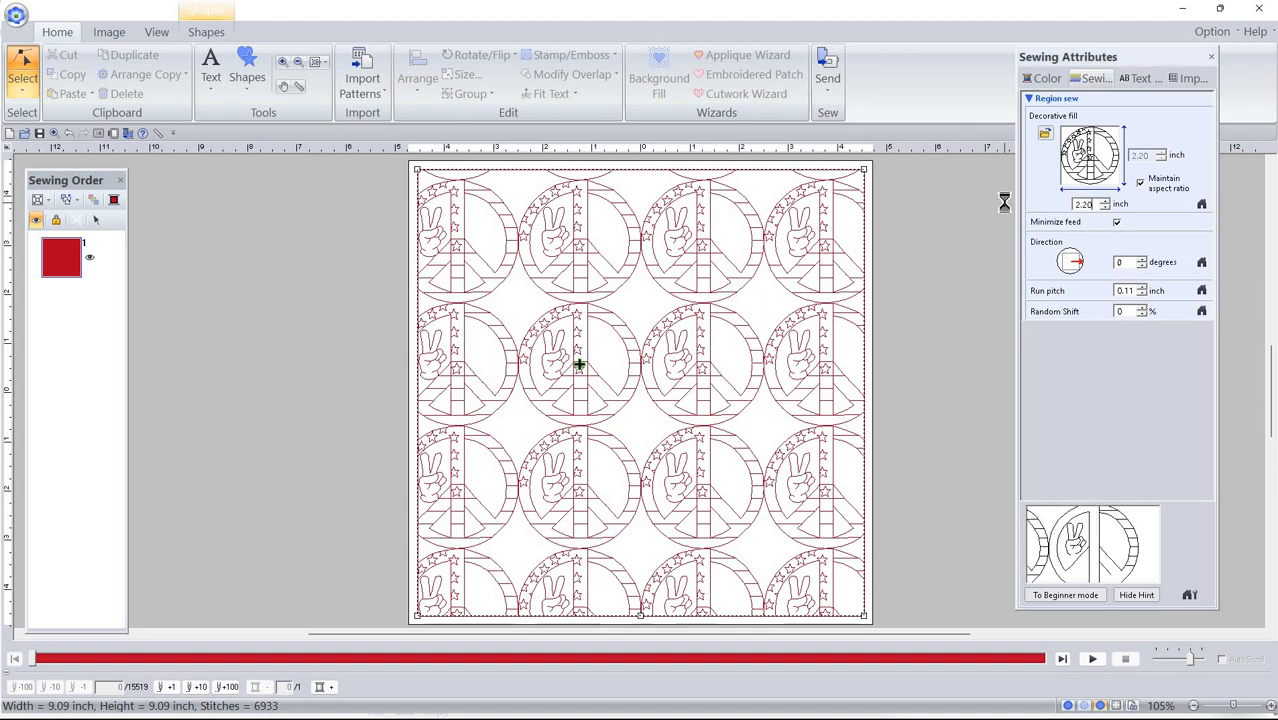
{"action": "key", "text": "Return"}
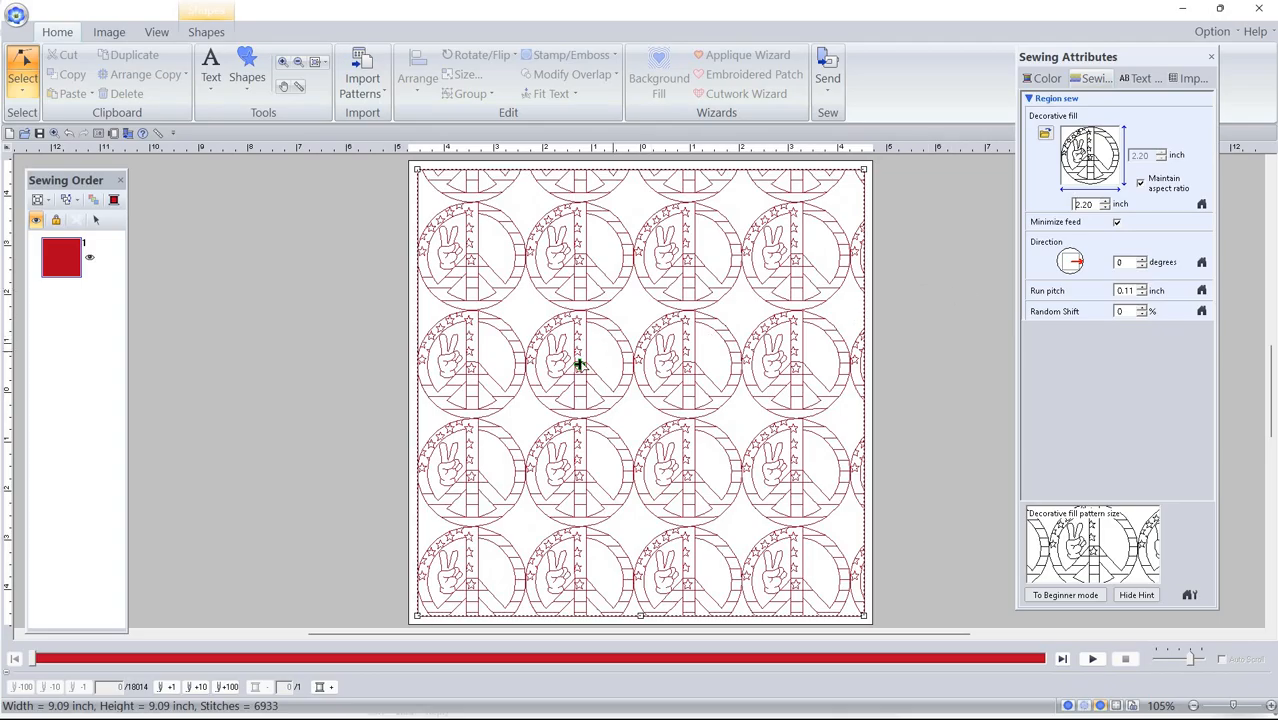
{"action": "left_click", "coordinate": [587, 362]}
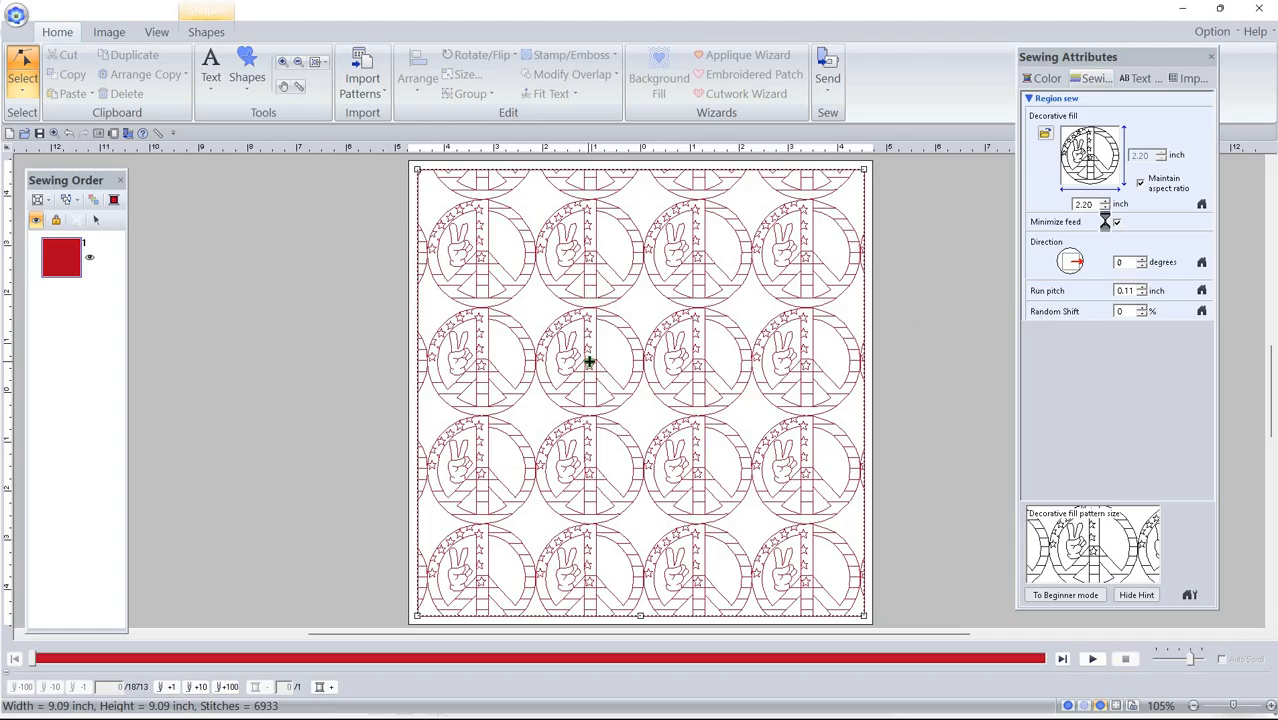
Step: Set the Peace Symbol fill's pattern width to 2.00 inches
{"action": "left_click_drag", "start_coordinate": [1093, 204], "coordinate": [1017, 192]}
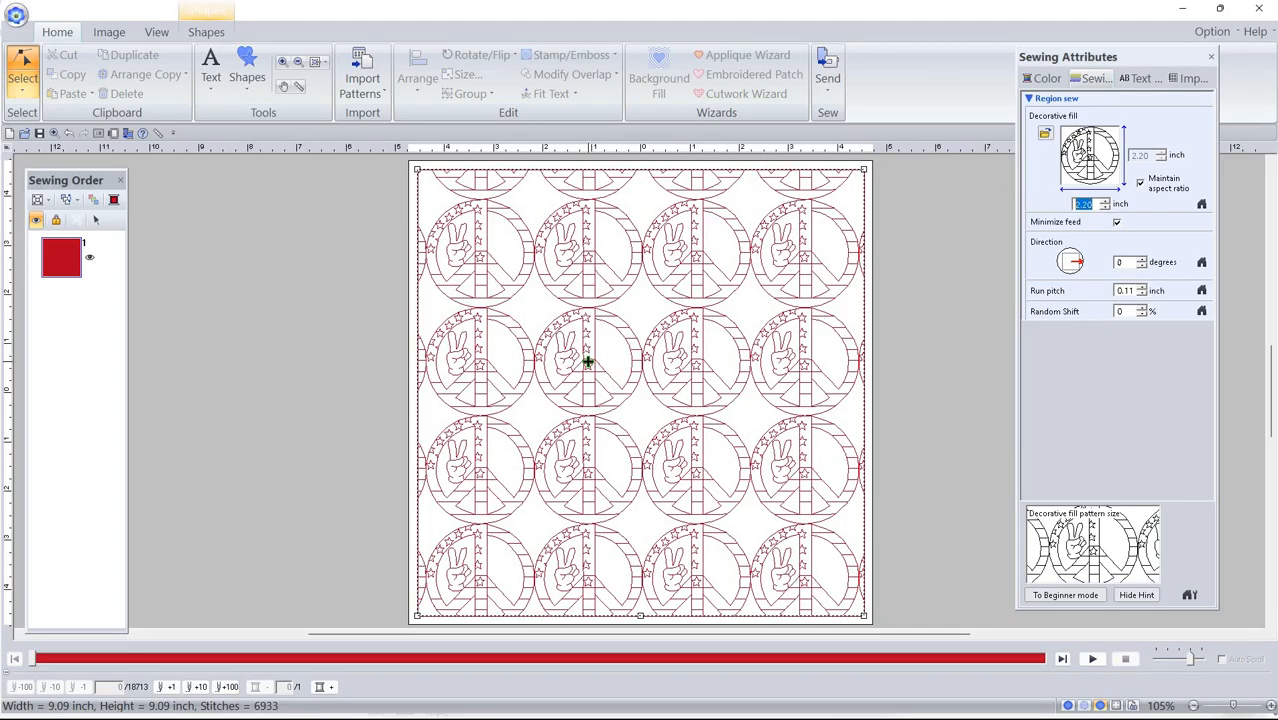
{"action": "type", "text": "2.0"}
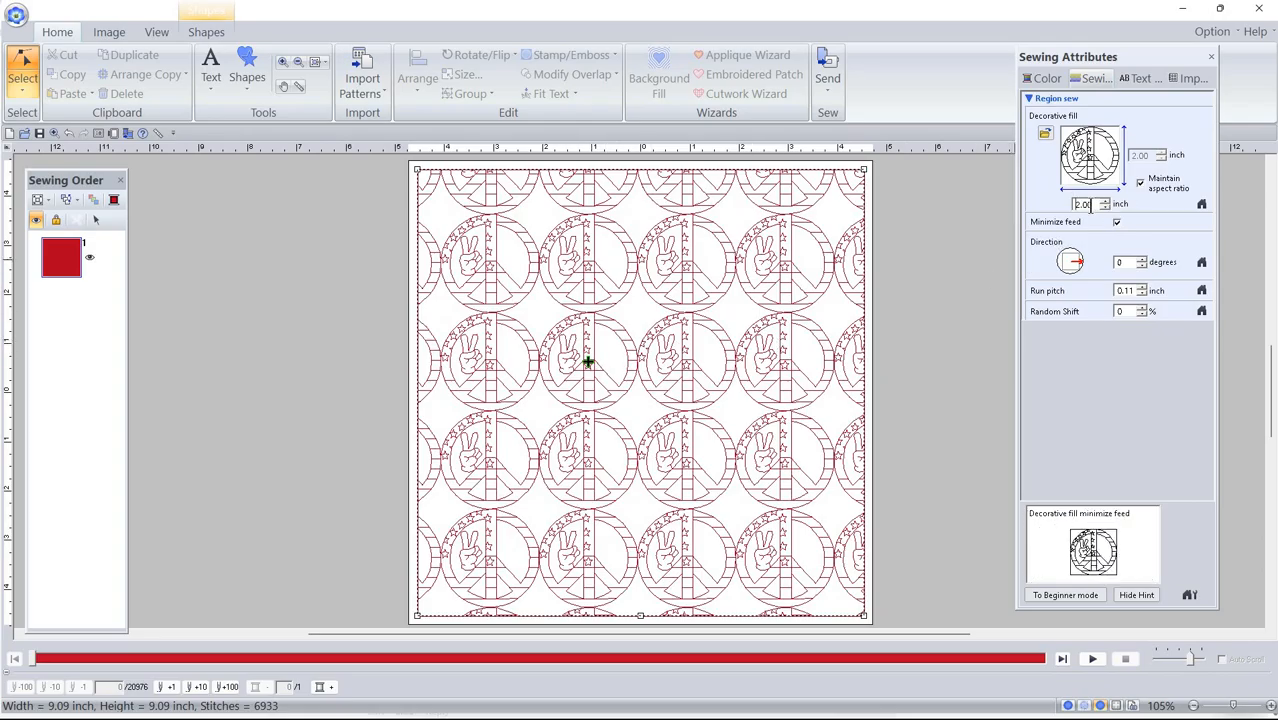
Step: Return the Peace Symbol fill's pattern width to 2.20 inches and fine-tune it down to 2.19 inches
{"action": "left_click_drag", "start_coordinate": [1026, 180], "coordinate": [1026, 178]}
{"action": "type", "text": "2.20"}
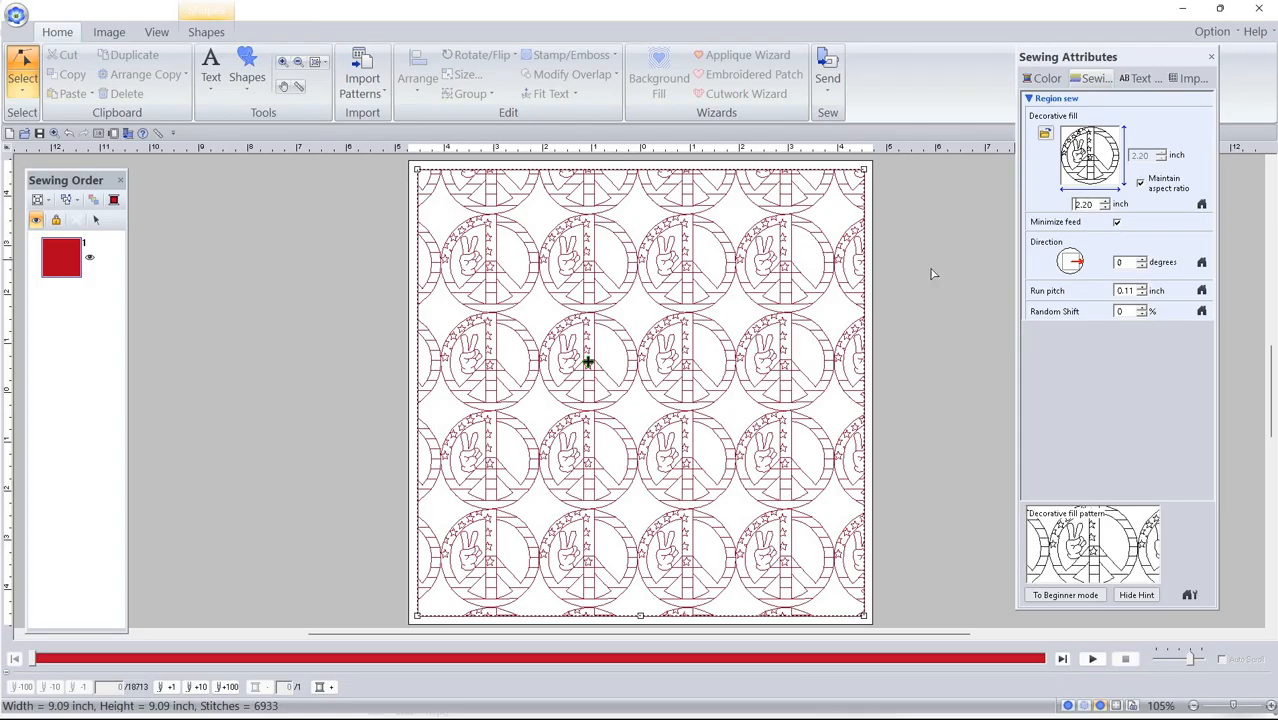
{"action": "left_click", "coordinate": [1106, 207]}
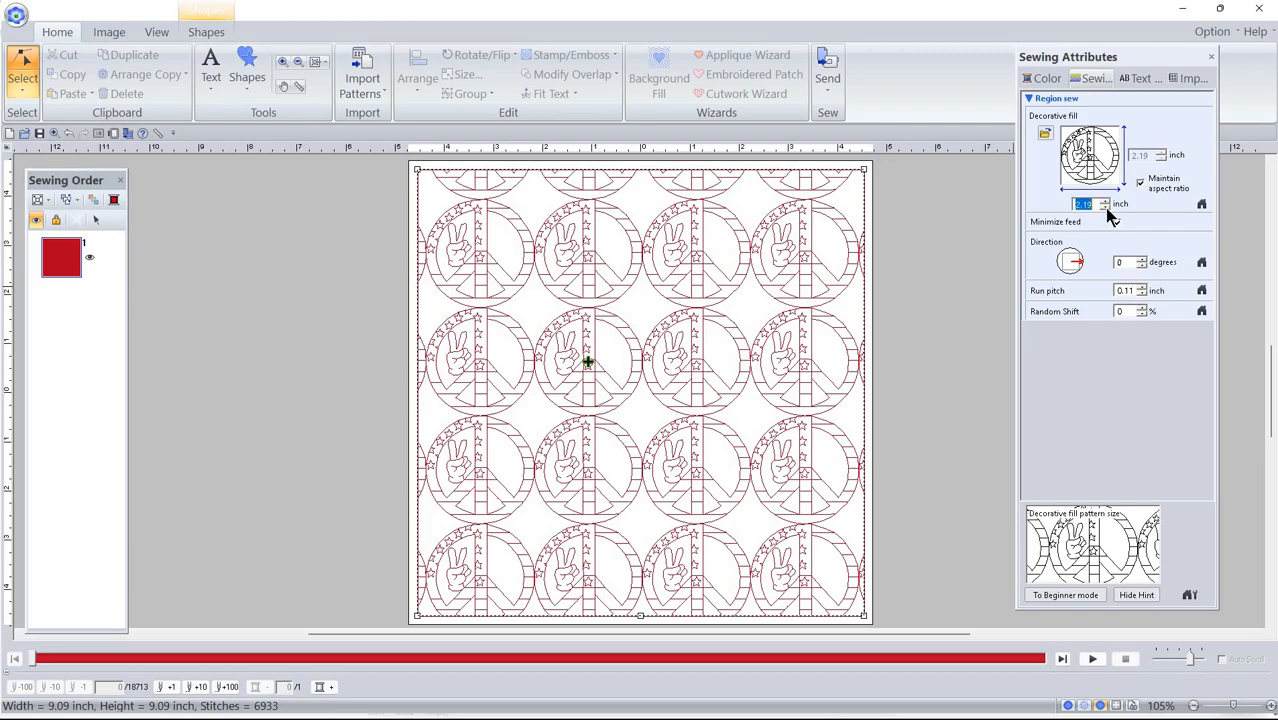
Step: Try pattern widths of 2.10 and 2.05 inches for the Peace Symbol fill
{"action": "type", "text": "2"}
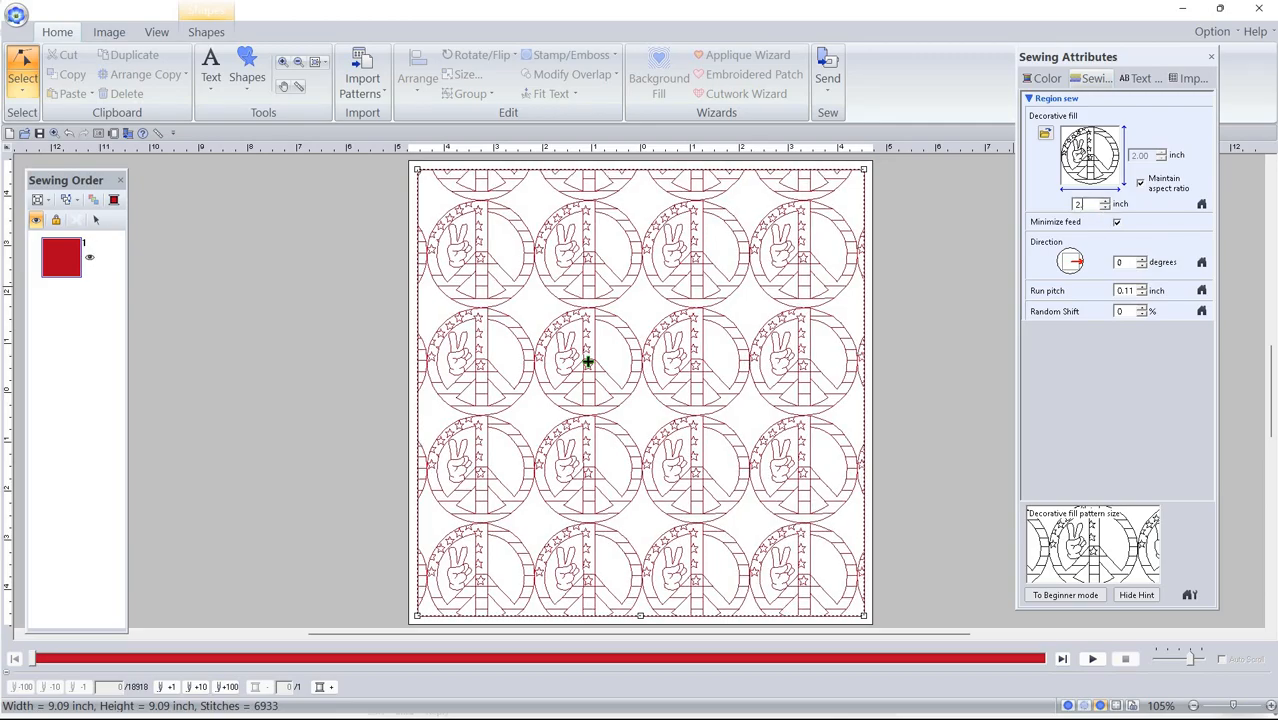
{"action": "type", "text": ".10"}
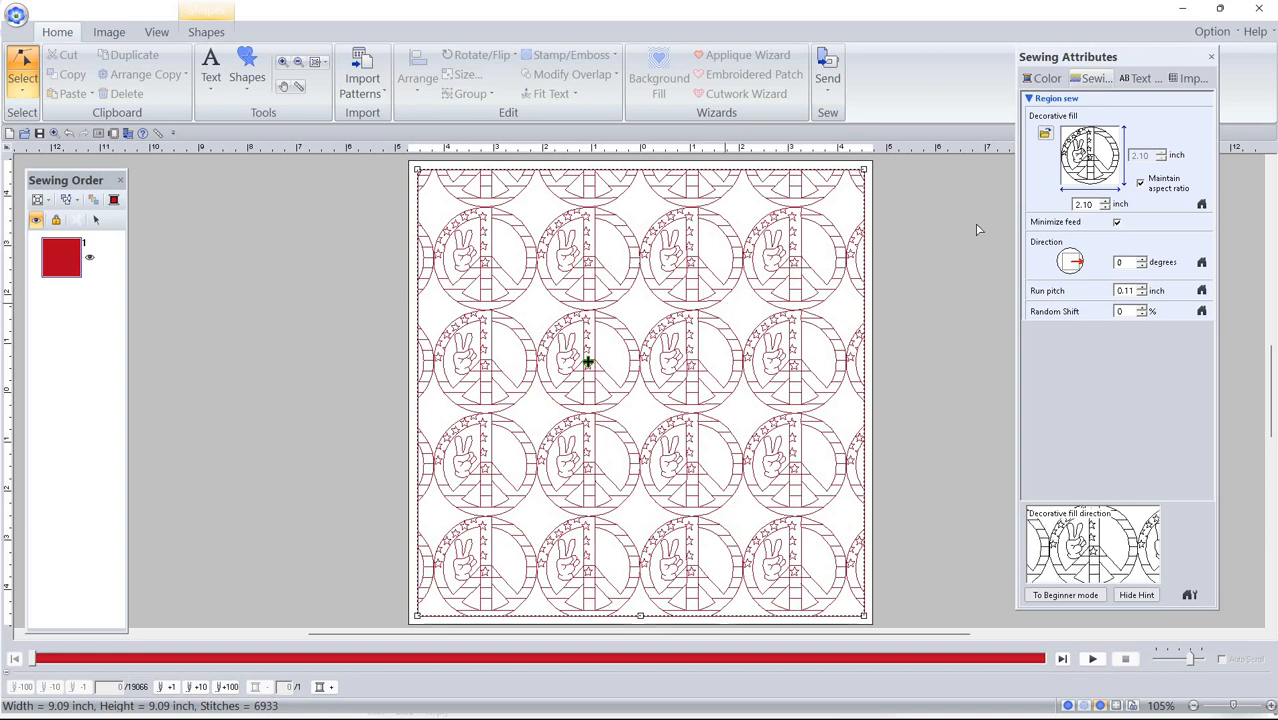
{"action": "double_click", "coordinate": [1090, 204]}
{"action": "type", "text": "2.05"}
{"action": "key", "text": "Return"}
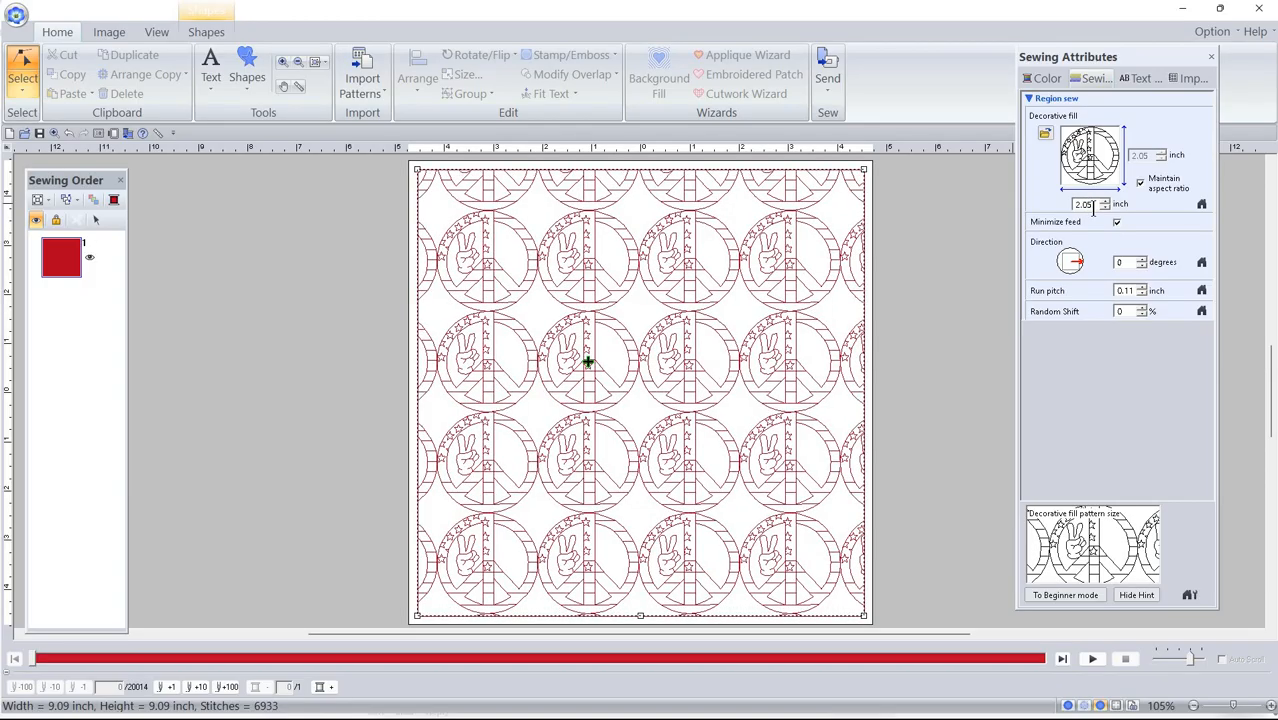
Step: Set the Peace Symbol fill's pattern width to 1.90 inches and shift its origin point slightly to the right
{"action": "left_click_drag", "start_coordinate": [1036, 203], "coordinate": [1036, 203]}
{"action": "type", "text": "1.90"}
{"action": "key", "text": "Return"}
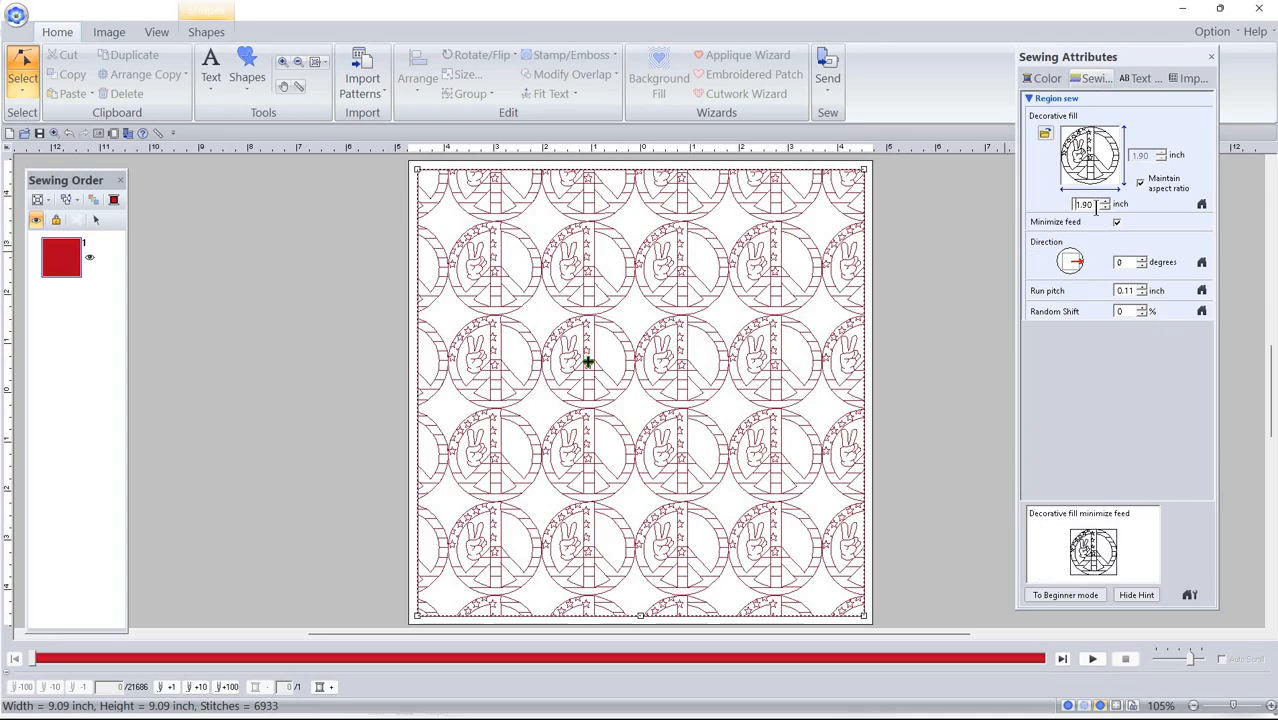
{"action": "left_click_drag", "start_coordinate": [1097, 205], "coordinate": [1072, 206]}
{"action": "left_click", "coordinate": [588, 362]}
{"action": "left_click_drag", "start_coordinate": [587, 362], "coordinate": [576, 360]}
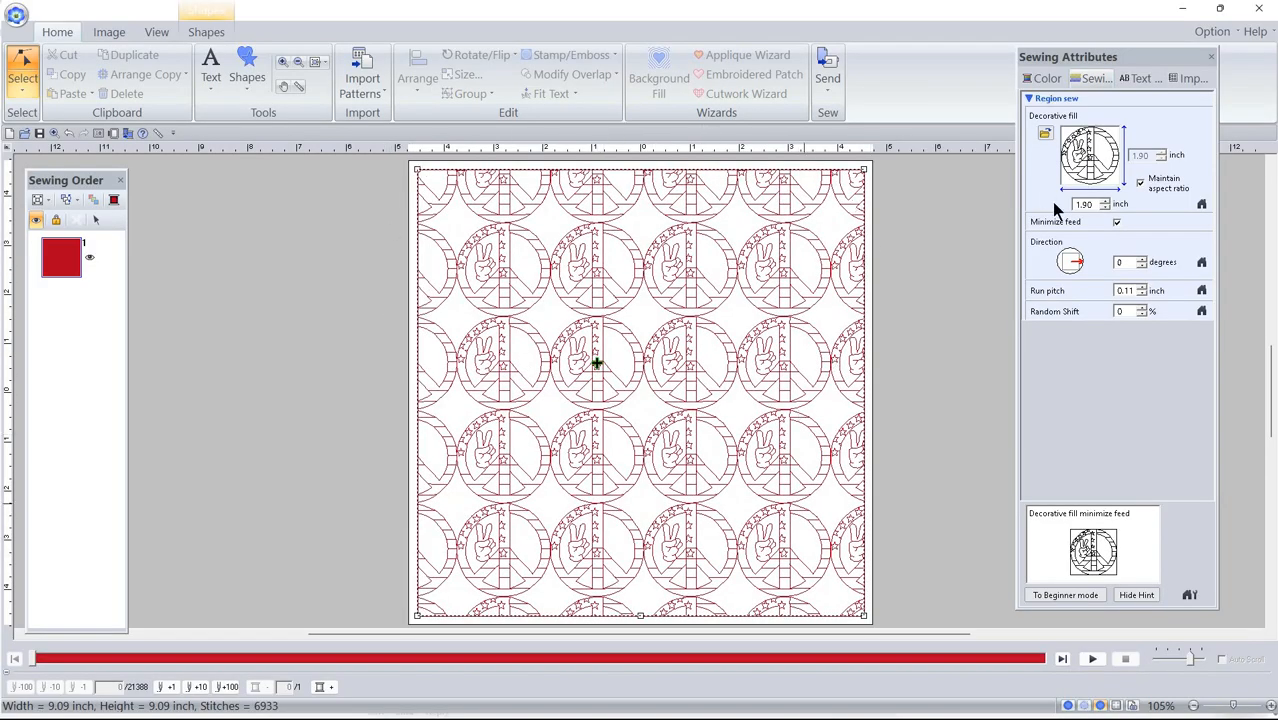
Step: Increase the Peace Symbol fill's pattern width to 1.95 inches and refine it to 1.98 inches
{"action": "double_click", "coordinate": [1092, 204]}
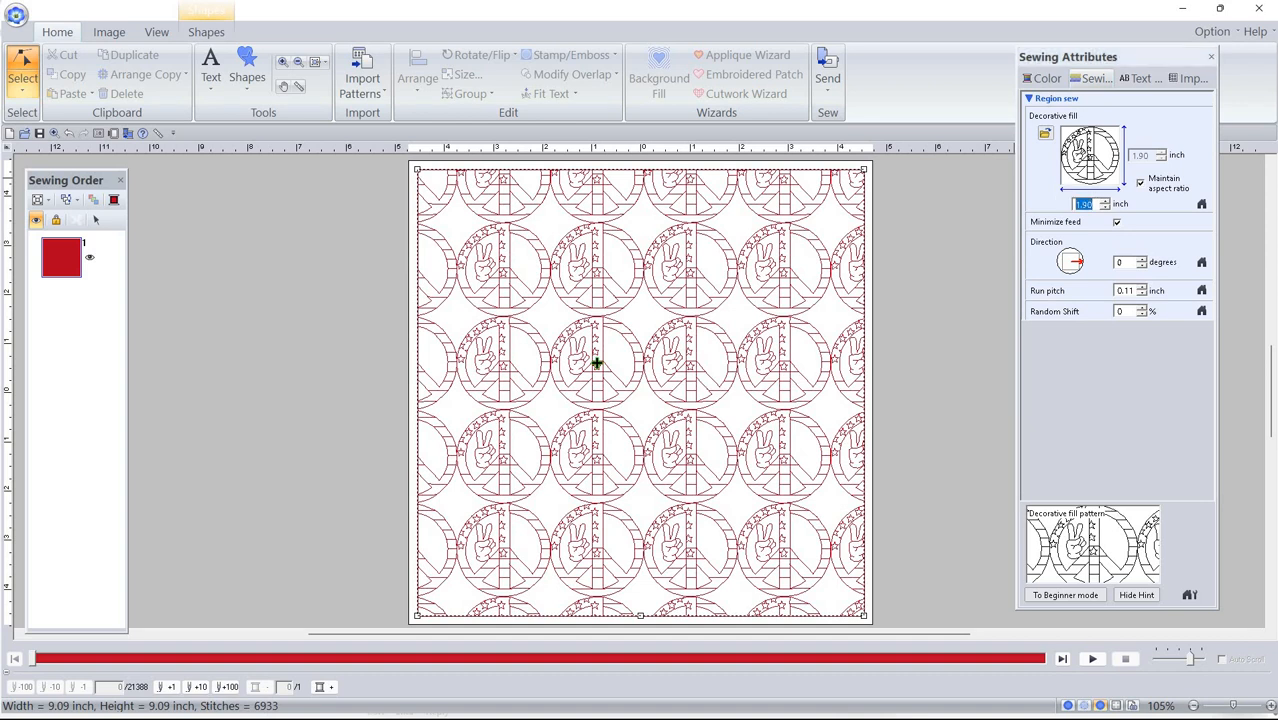
{"action": "type", "text": "1.9"}
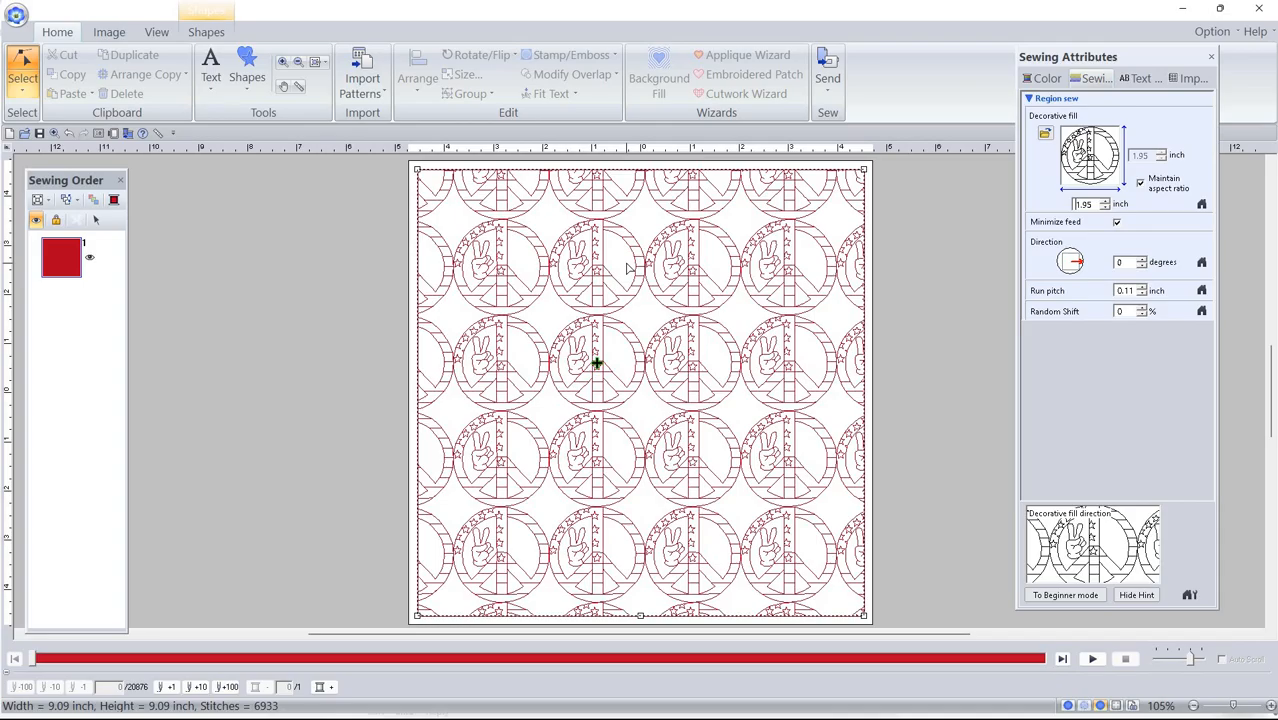
{"action": "double_click", "coordinate": [1083, 204]}
{"action": "type", "text": "1.98"}
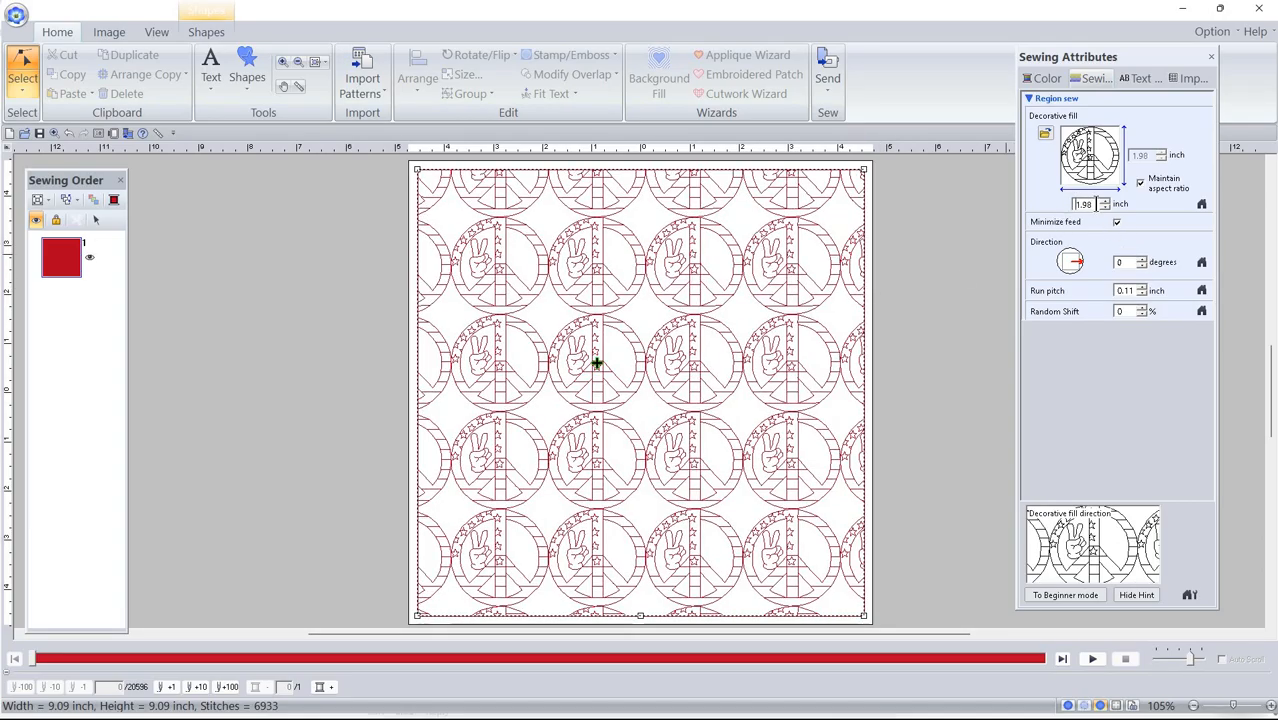
Step: Set the Peace Symbol fill's pattern width to 2.30 inches, fine-tune it to 2.26, and move the origin up to fit whole symbols inside the square
{"action": "key", "text": "ctrl+a"}
{"action": "type", "text": "2.30"}
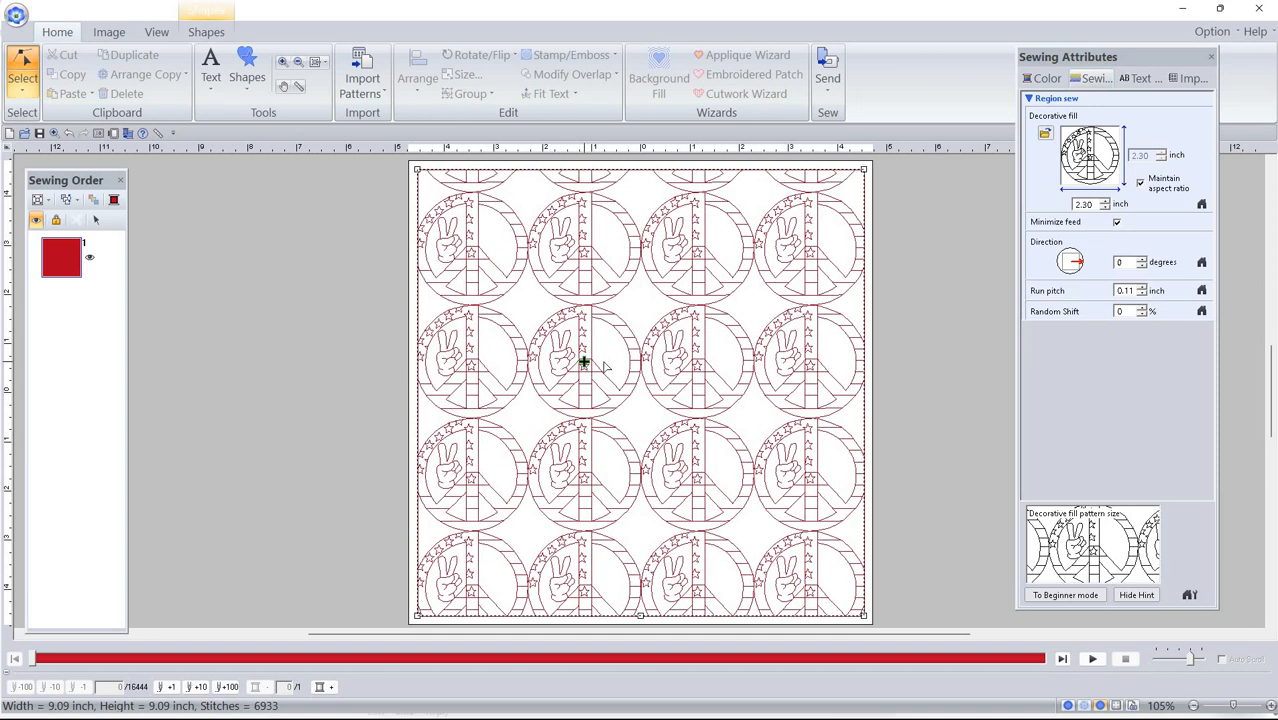
{"action": "left_click", "coordinate": [1104, 207]}
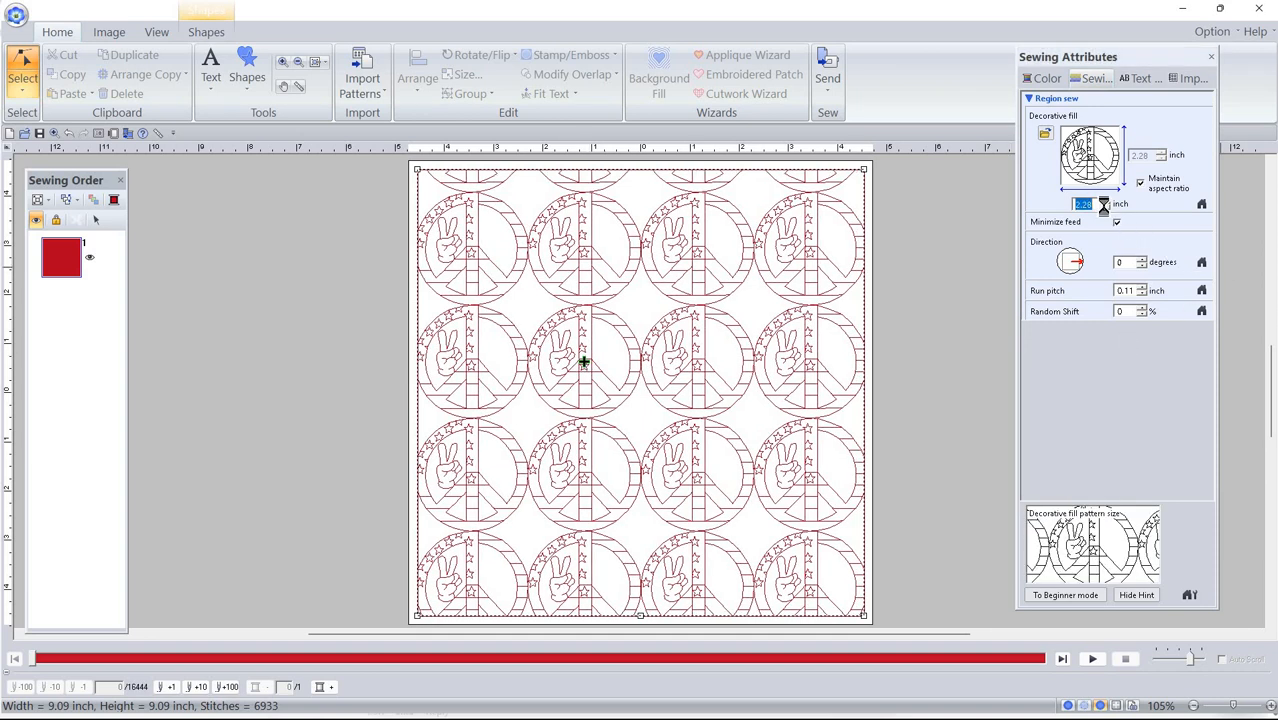
{"action": "left_click", "coordinate": [1105, 208]}
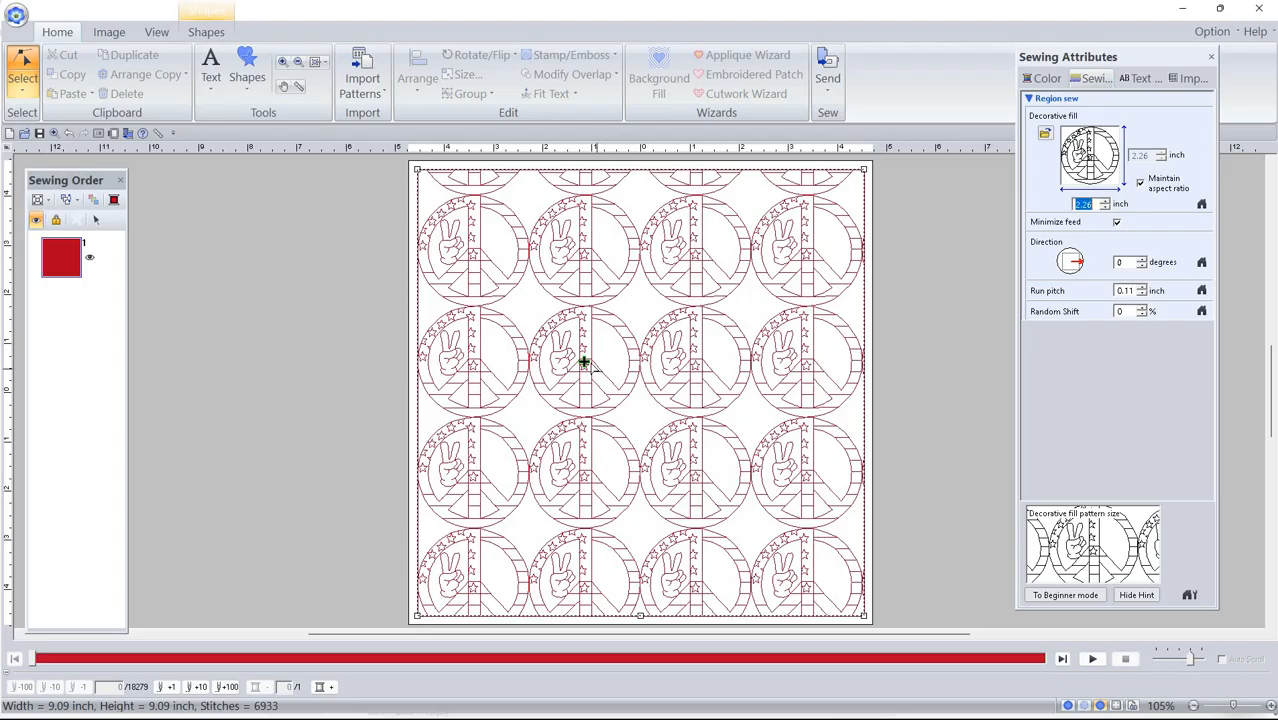
{"action": "left_click", "coordinate": [590, 360]}
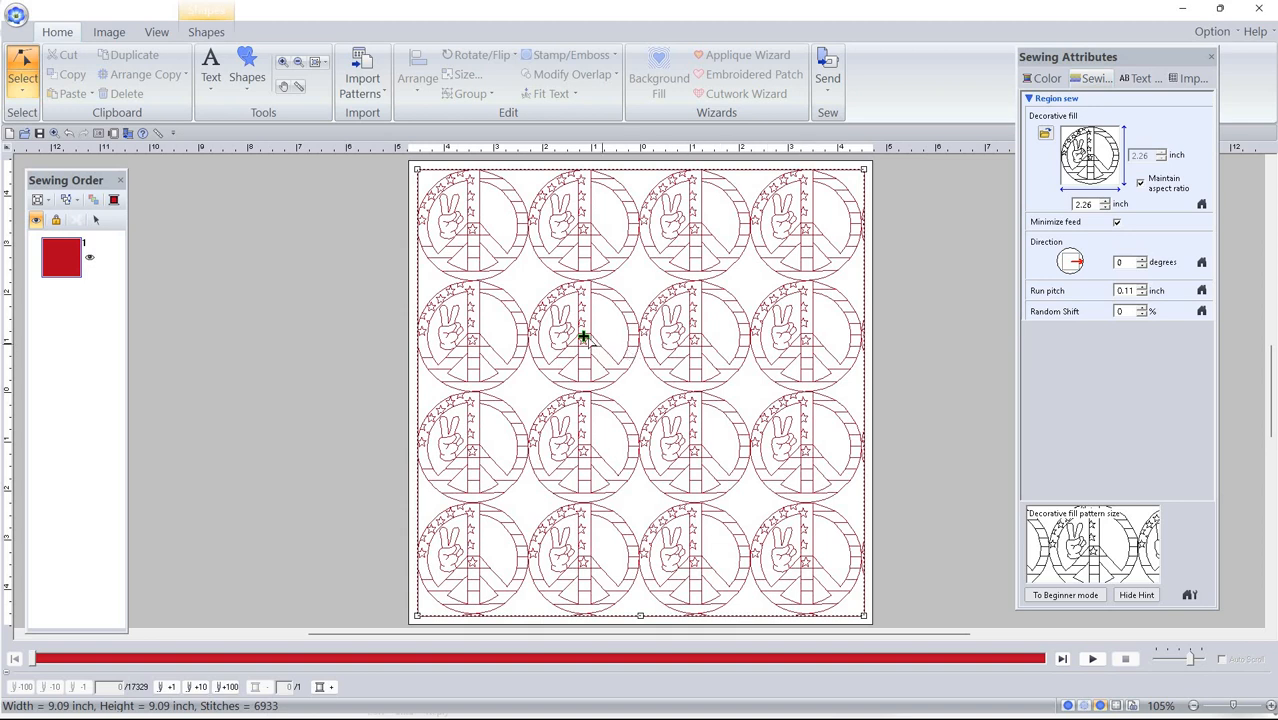
{"action": "left_click_drag", "start_coordinate": [583, 336], "coordinate": [586, 334]}
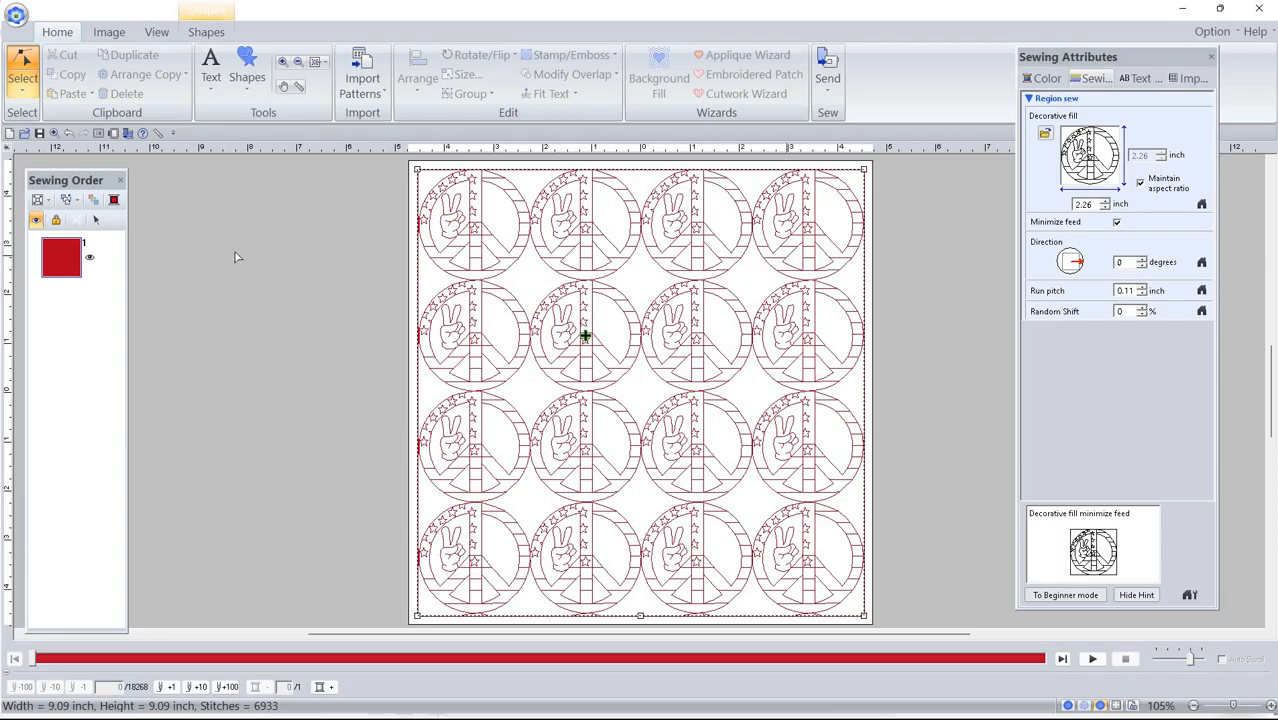
Step: Replace the decorative fill with the Stars and Stripes pattern from the RY - Patriotic folder and set its width to 6.00 inches
{"action": "left_click", "coordinate": [1100, 168]}
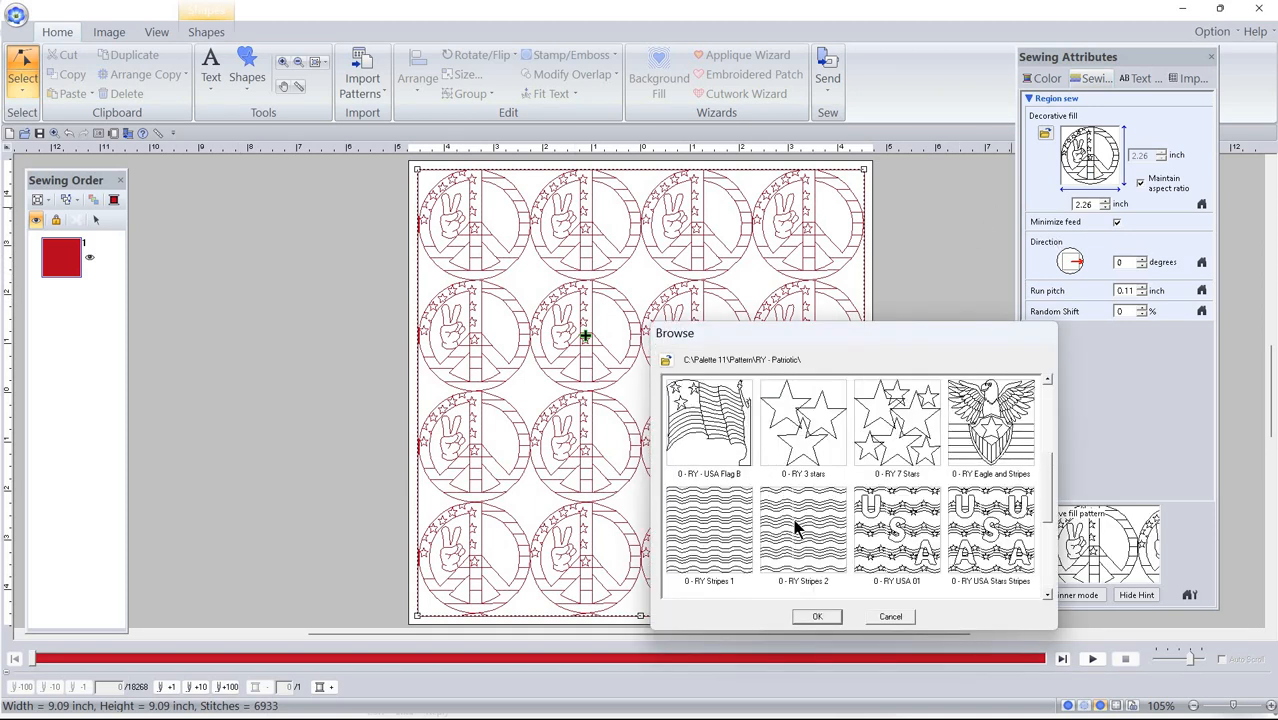
{"action": "left_click", "coordinate": [818, 556]}
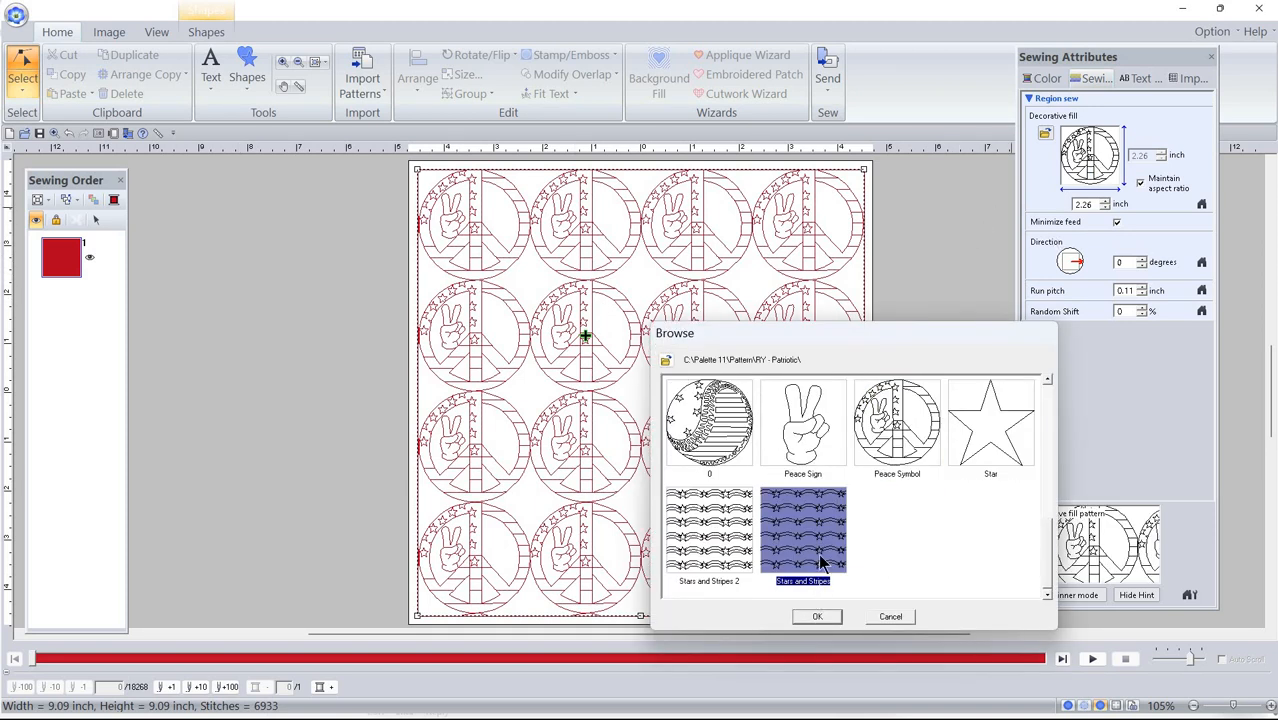
{"action": "double_click", "coordinate": [820, 562]}
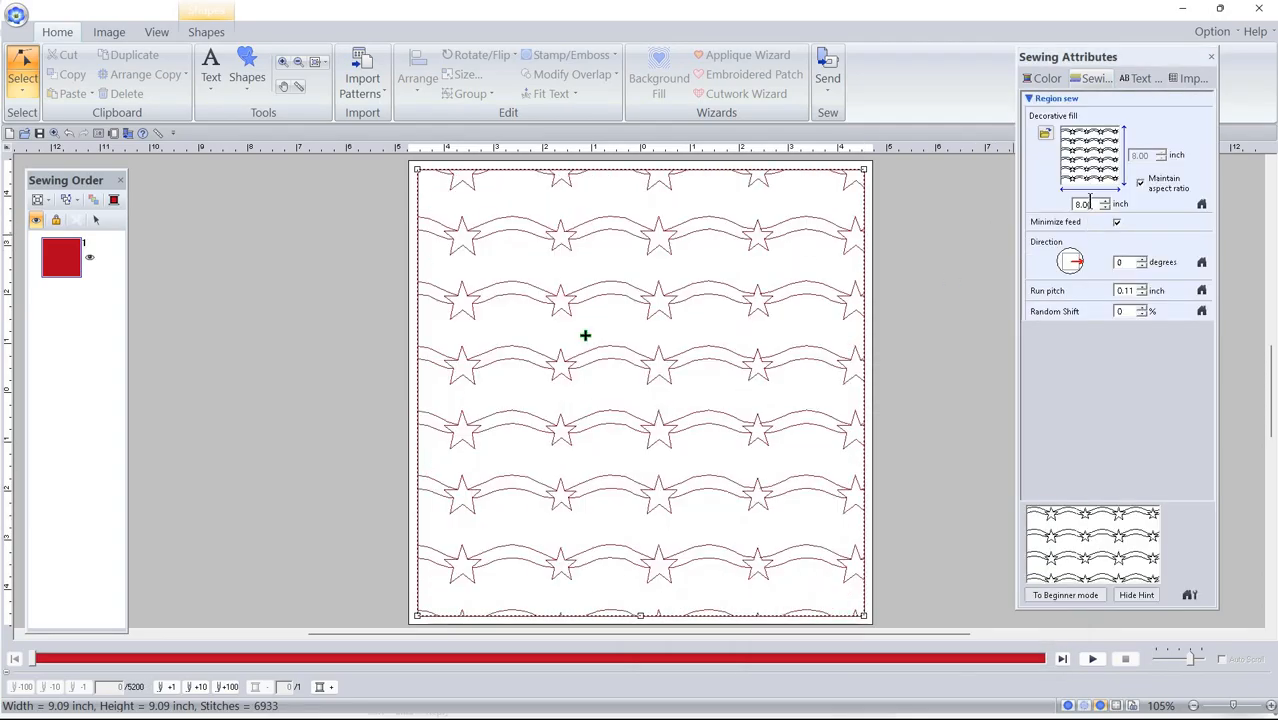
{"action": "left_click_drag", "start_coordinate": [1090, 202], "coordinate": [1028, 176]}
{"action": "type", "text": "6"}
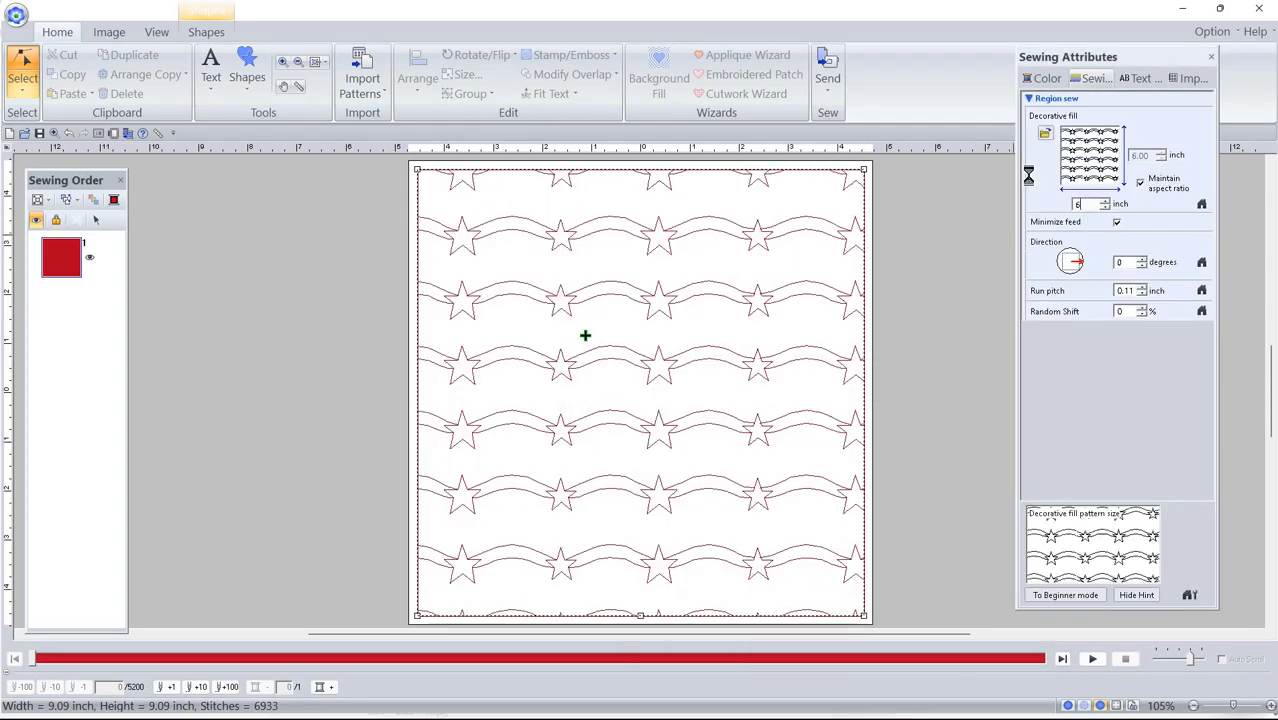
{"action": "key", "text": "Return"}
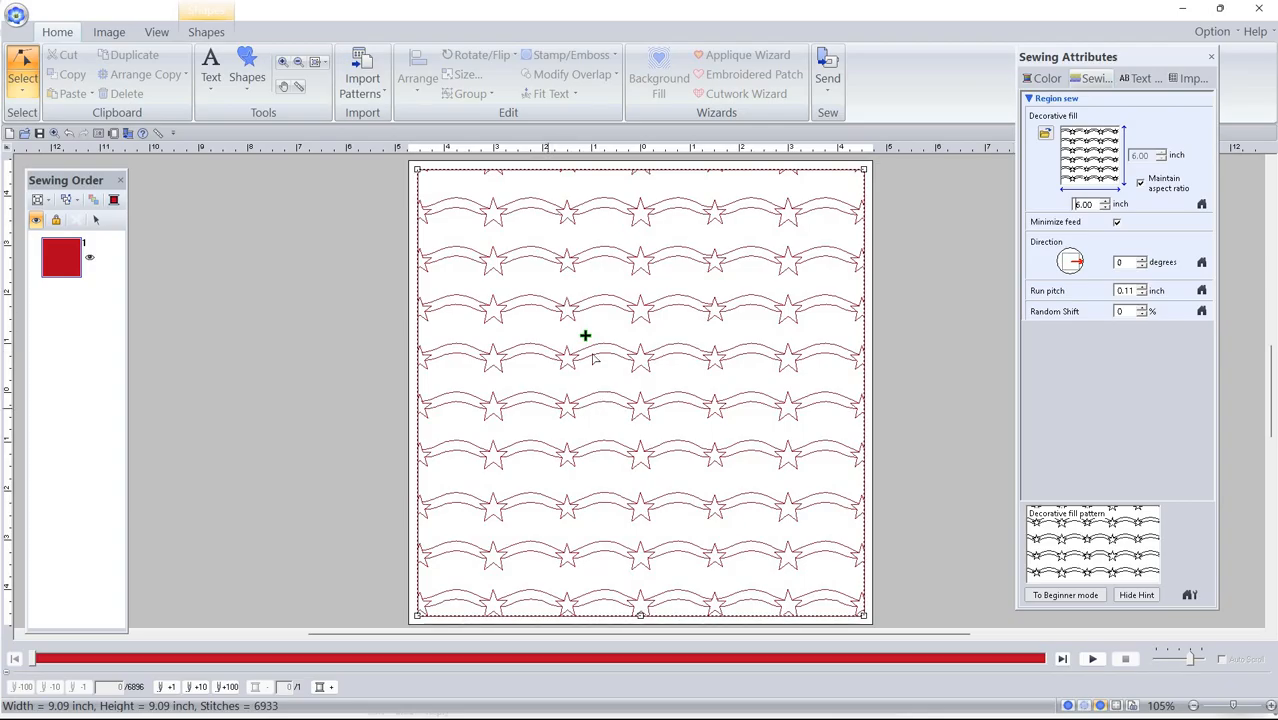
Step: Shift the Stars and Stripes fill's origin up and to the left to space the star rows and columns evenly within the square
{"action": "left_click_drag", "start_coordinate": [585, 335], "coordinate": [585, 318]}
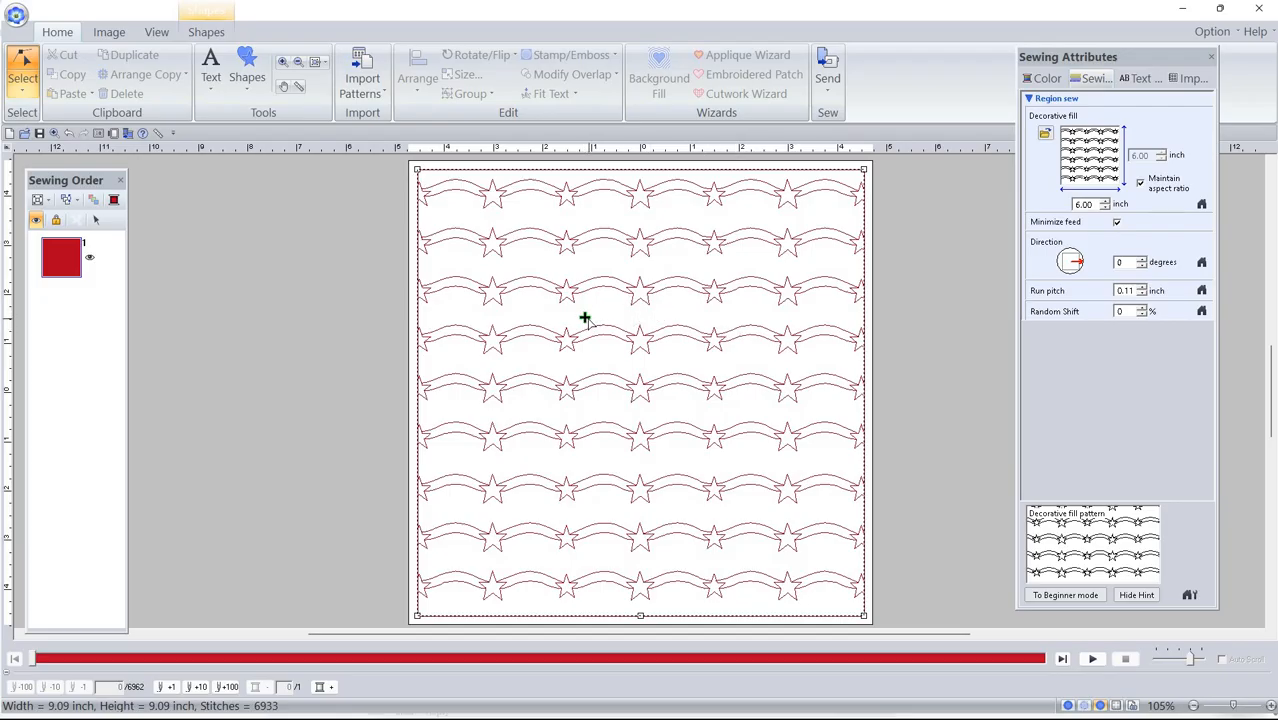
{"action": "left_click_drag", "start_coordinate": [585, 318], "coordinate": [557, 318]}
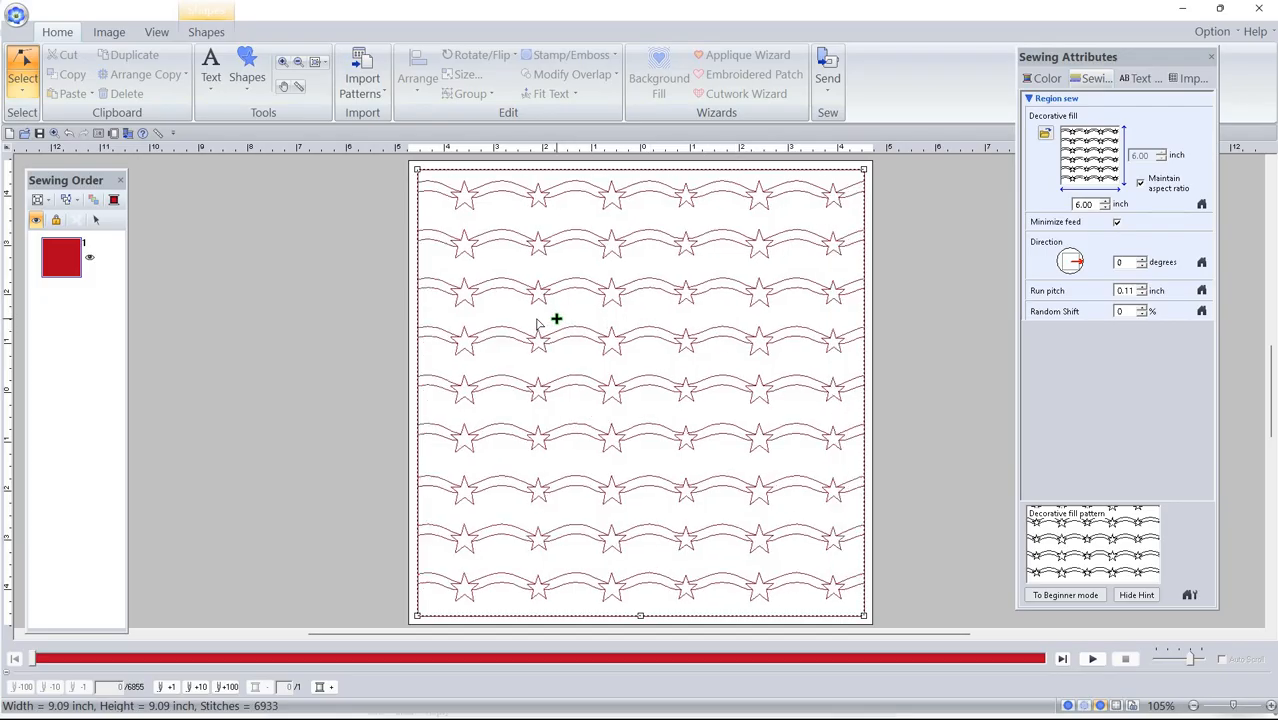
{"action": "left_click_drag", "start_coordinate": [537, 318], "coordinate": [553, 318]}
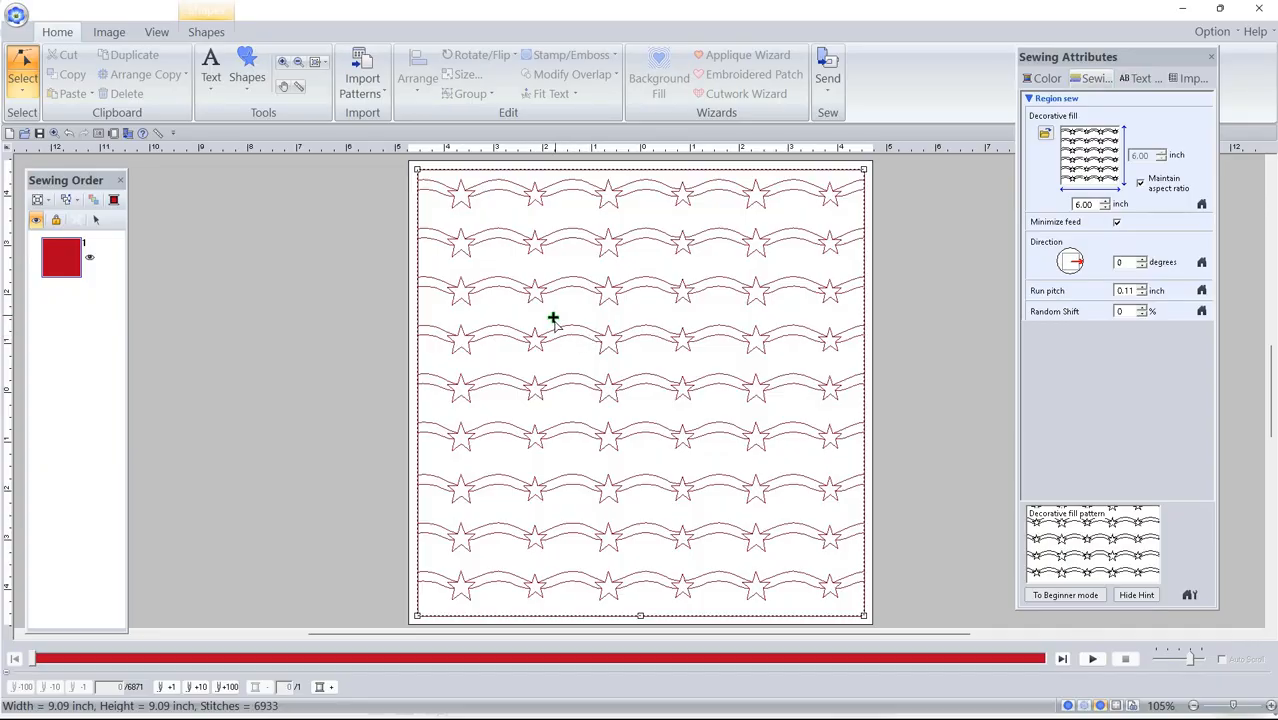
{"action": "left_click_drag", "start_coordinate": [553, 318], "coordinate": [555, 322]}
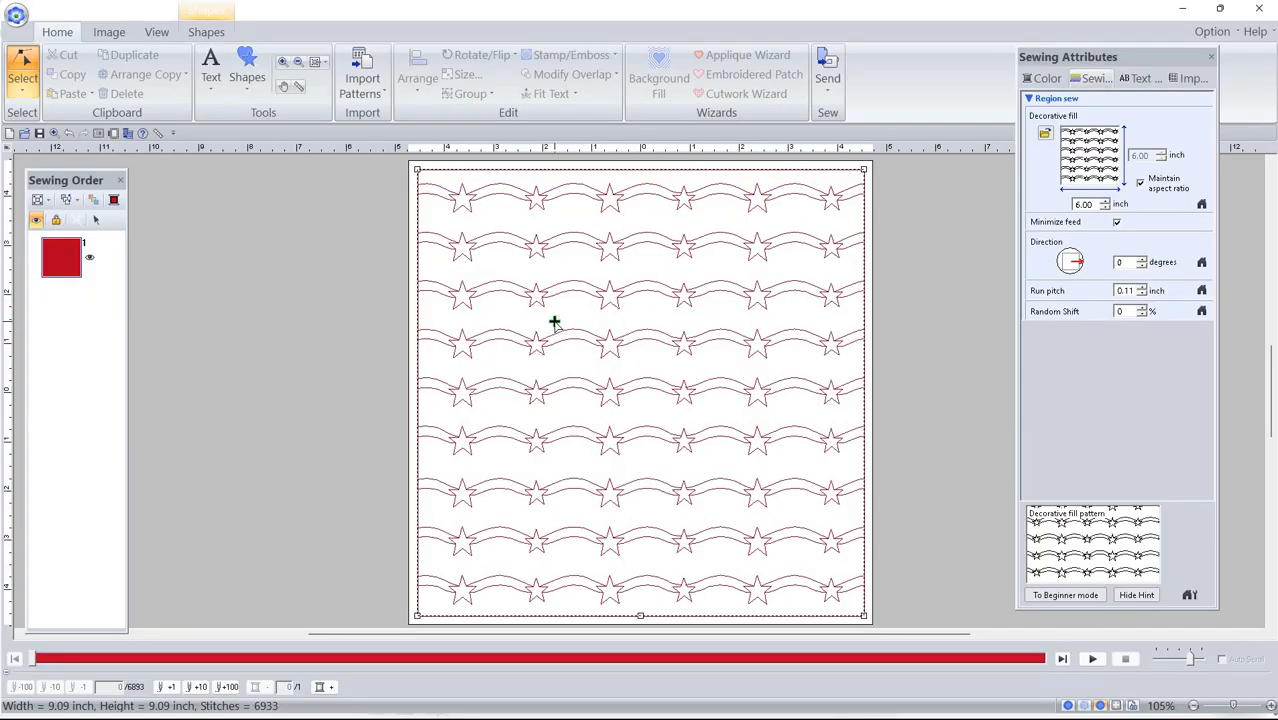